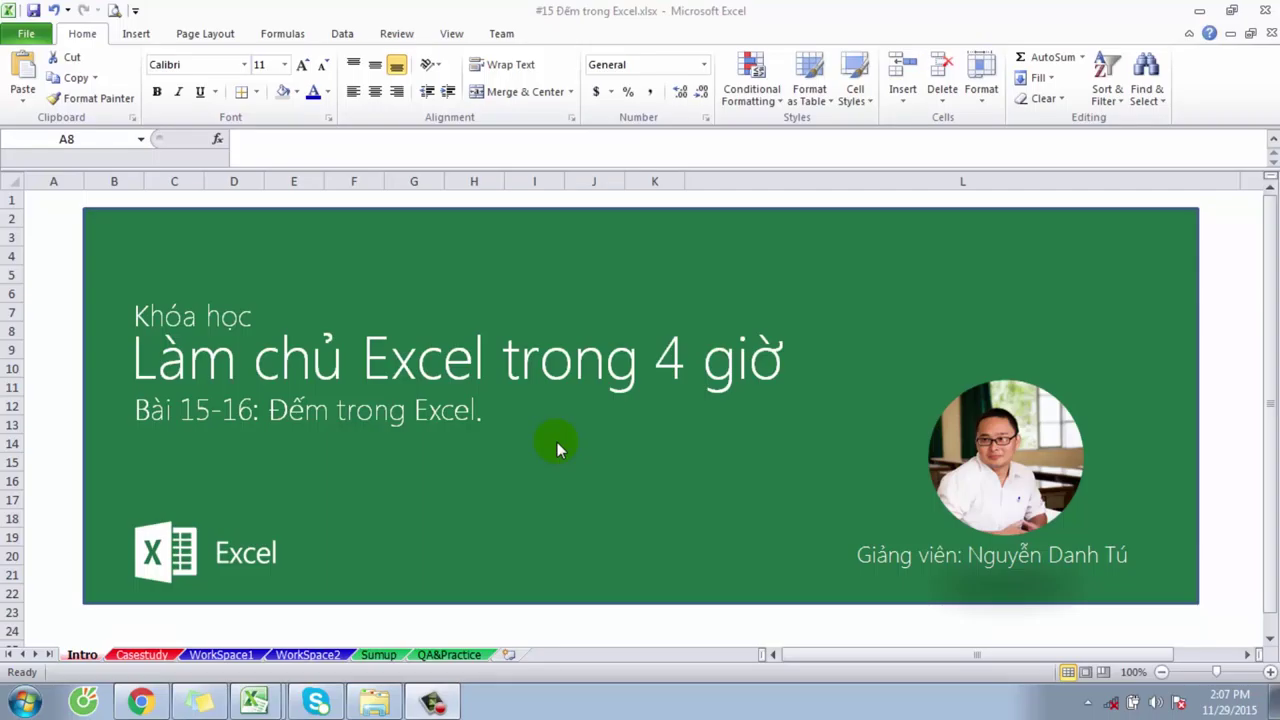
Step: Review the Casestudy overview of counting functions, then go to the WorkSpace1 sheet
{"action": "left_click", "coordinate": [148, 656]}
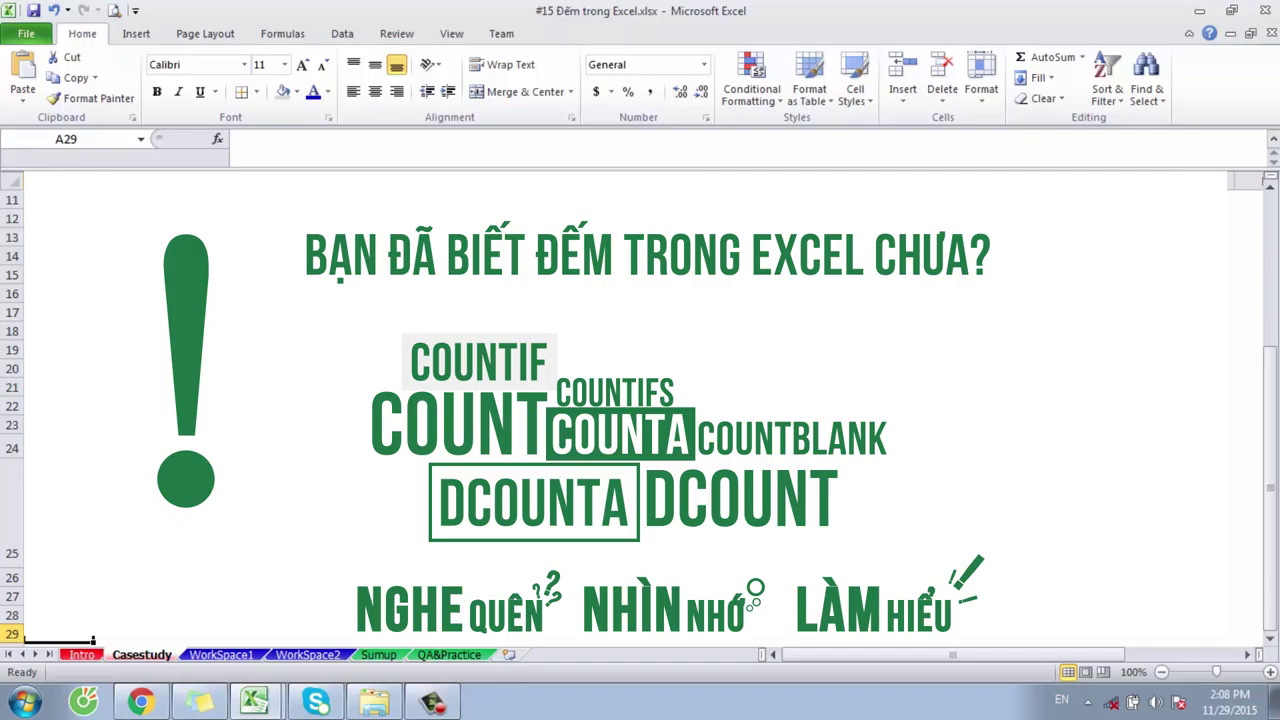
{"action": "left_click", "coordinate": [247, 653]}
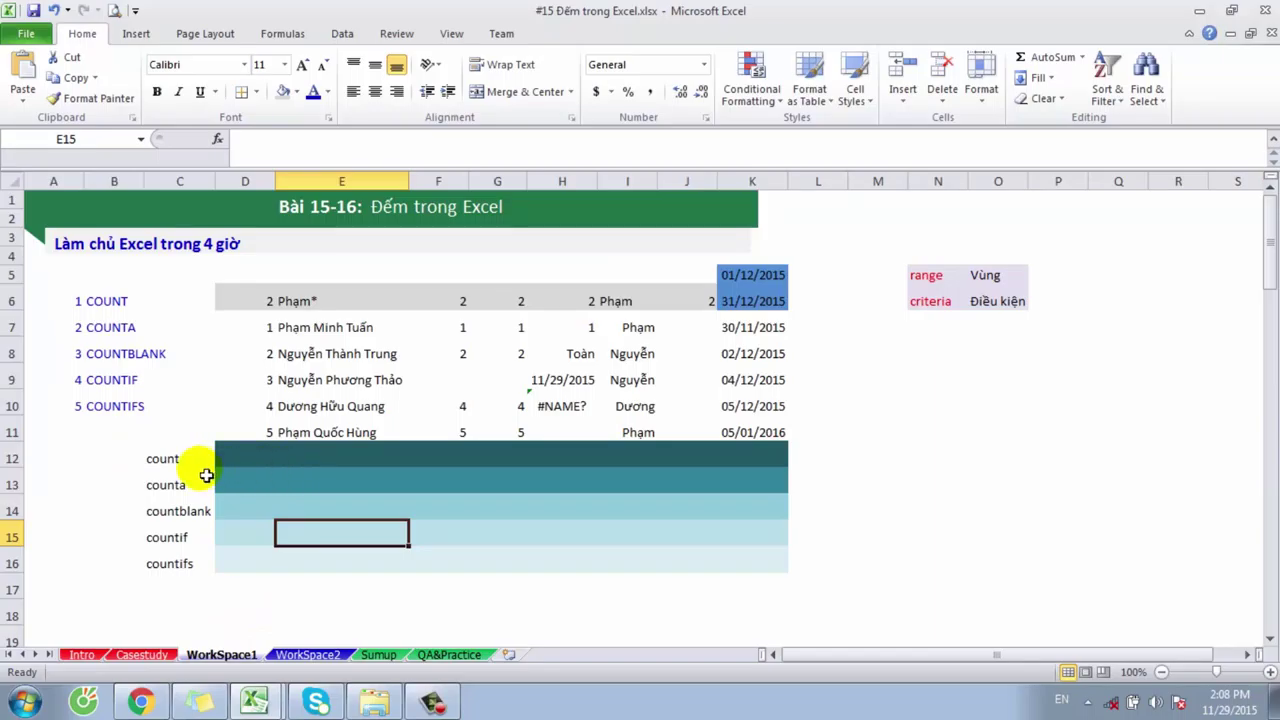
Step: Enter =COUNT(D7:D11) in D12 on the count row
{"action": "left_click", "coordinate": [166, 469]}
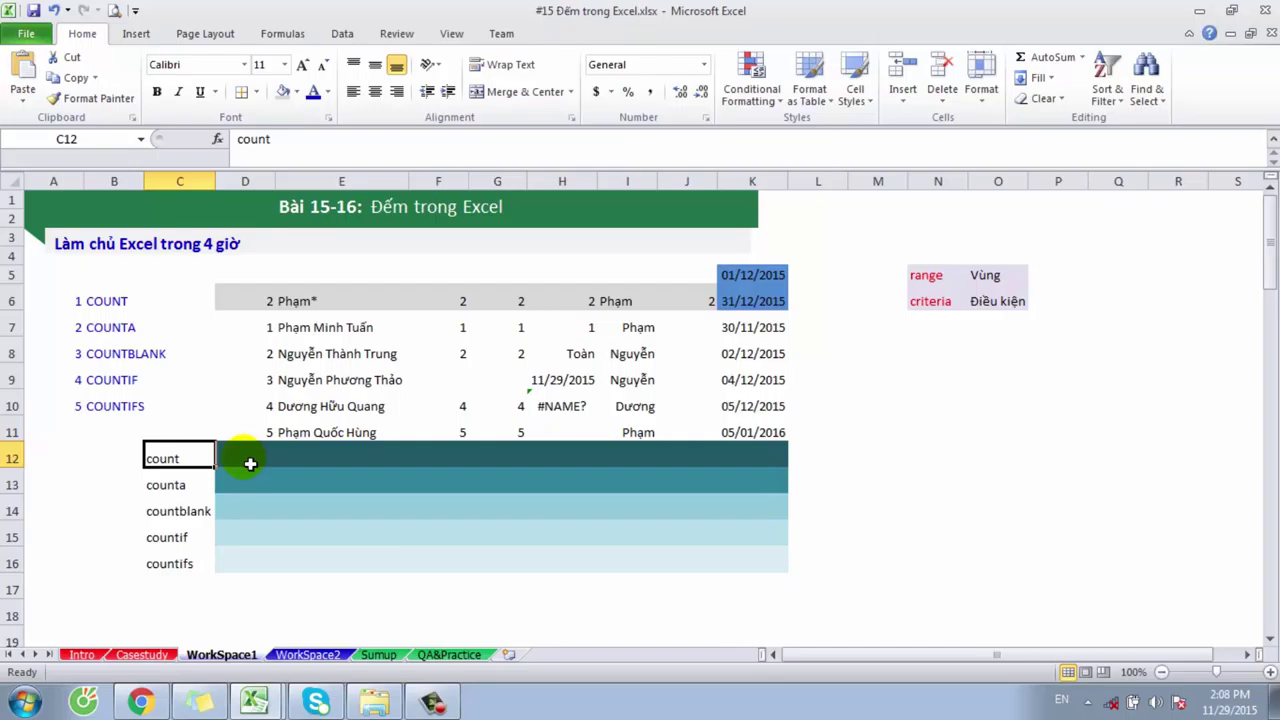
{"action": "left_click", "coordinate": [250, 463]}
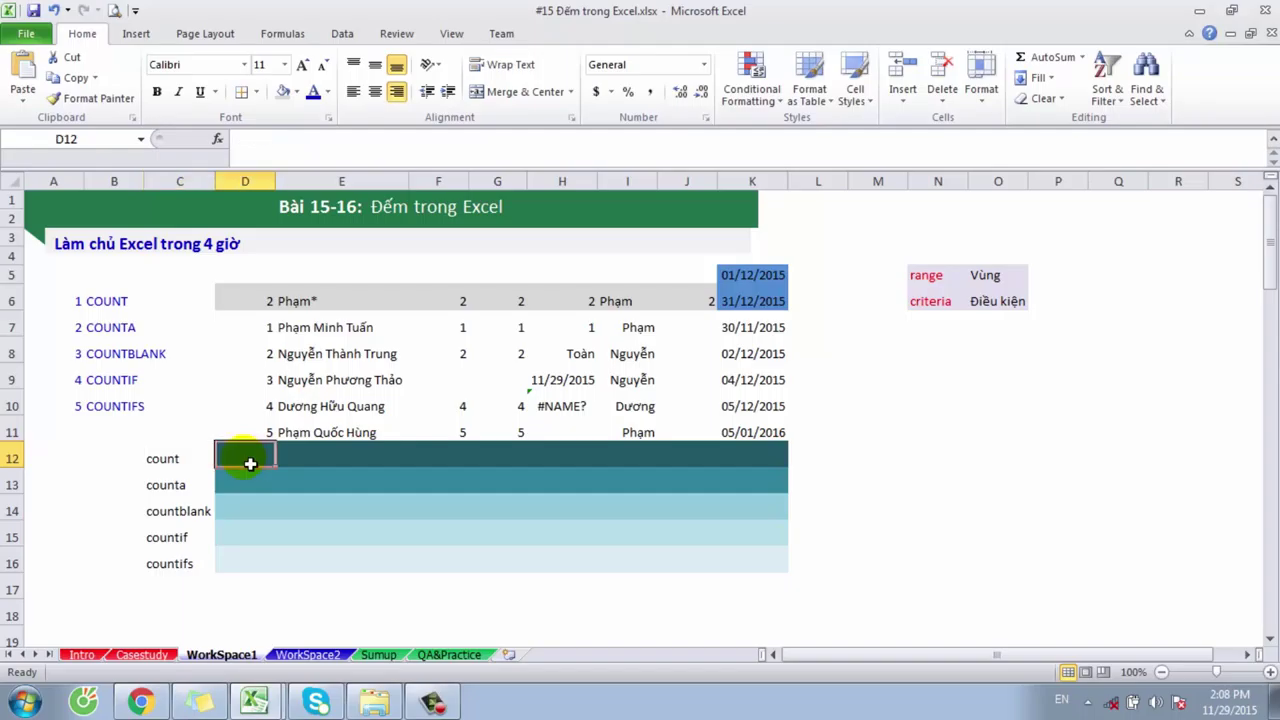
{"action": "type", "text": "=C"}
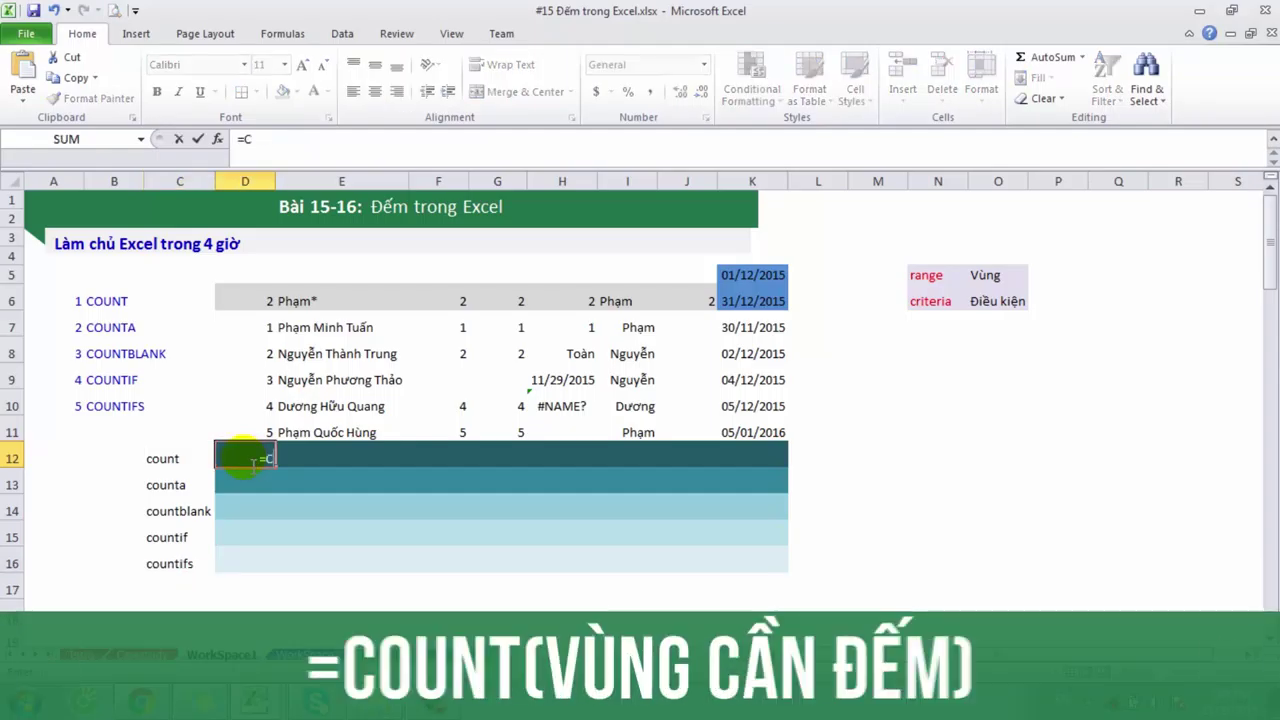
{"action": "type", "text": "OUNT("}
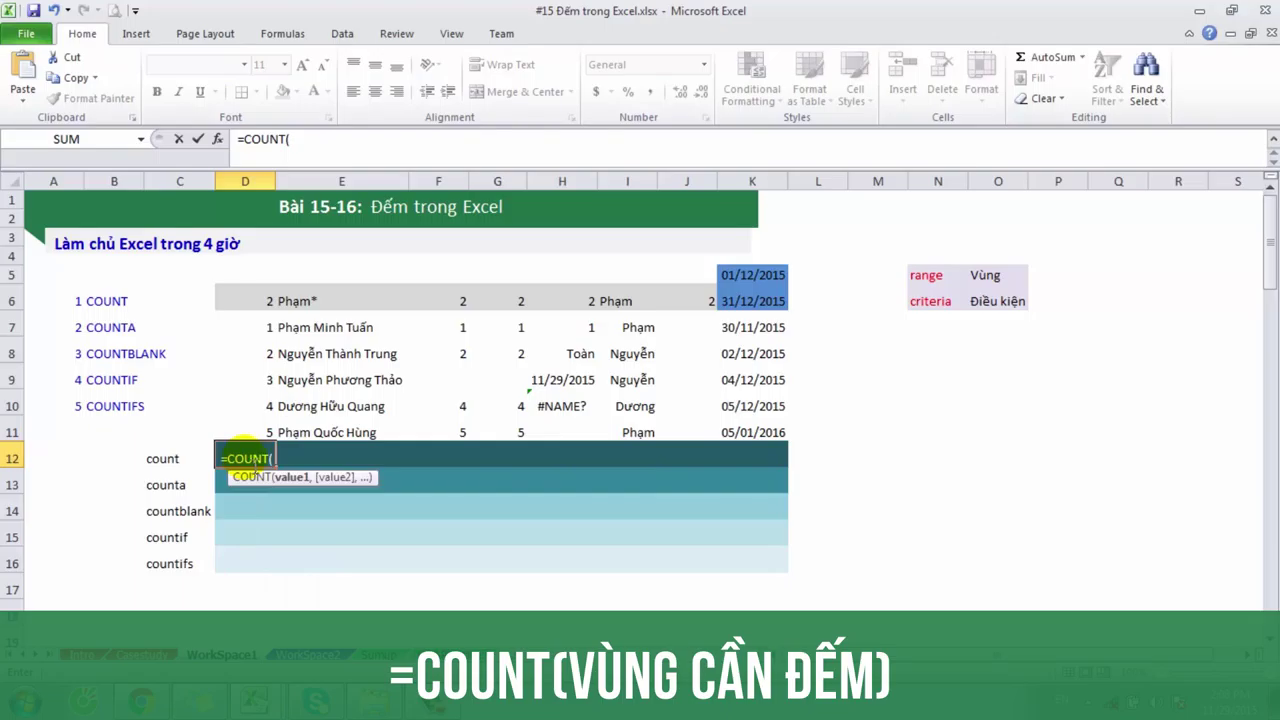
{"action": "left_click", "coordinate": [273, 329]}
{"action": "left_click_drag", "start_coordinate": [273, 329], "coordinate": [273, 432]}
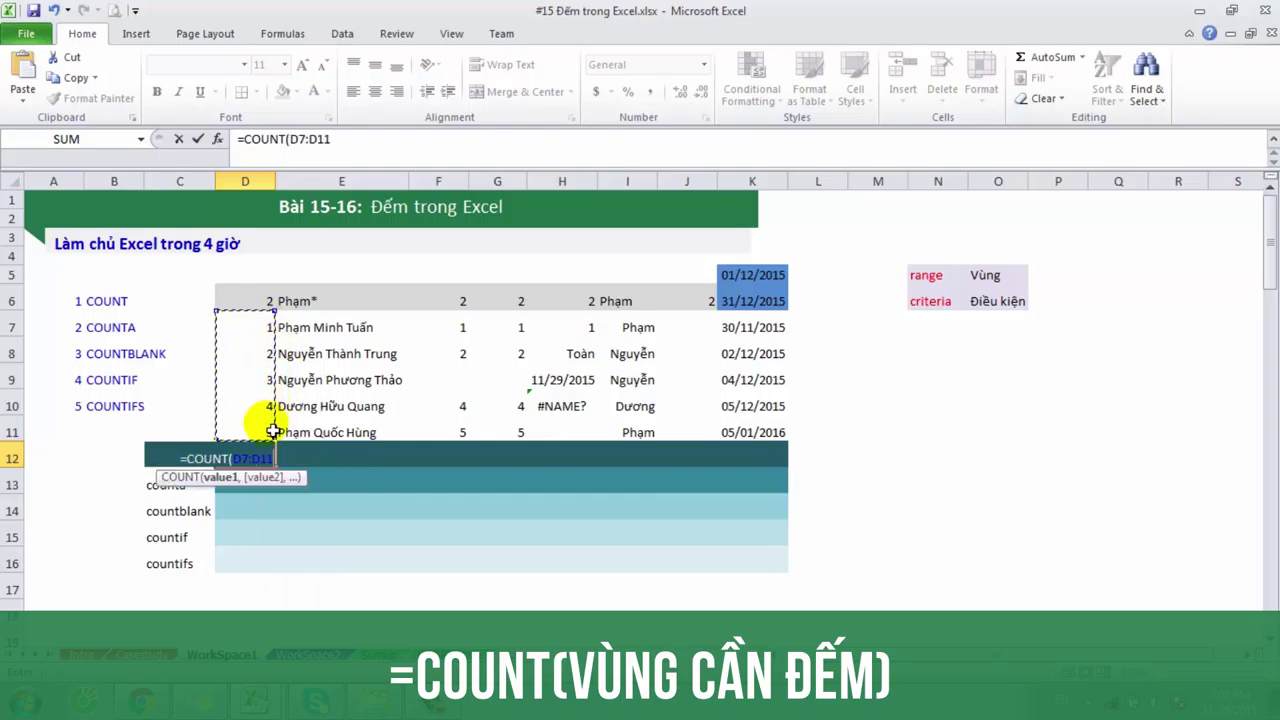
{"action": "type", "text": ")"}
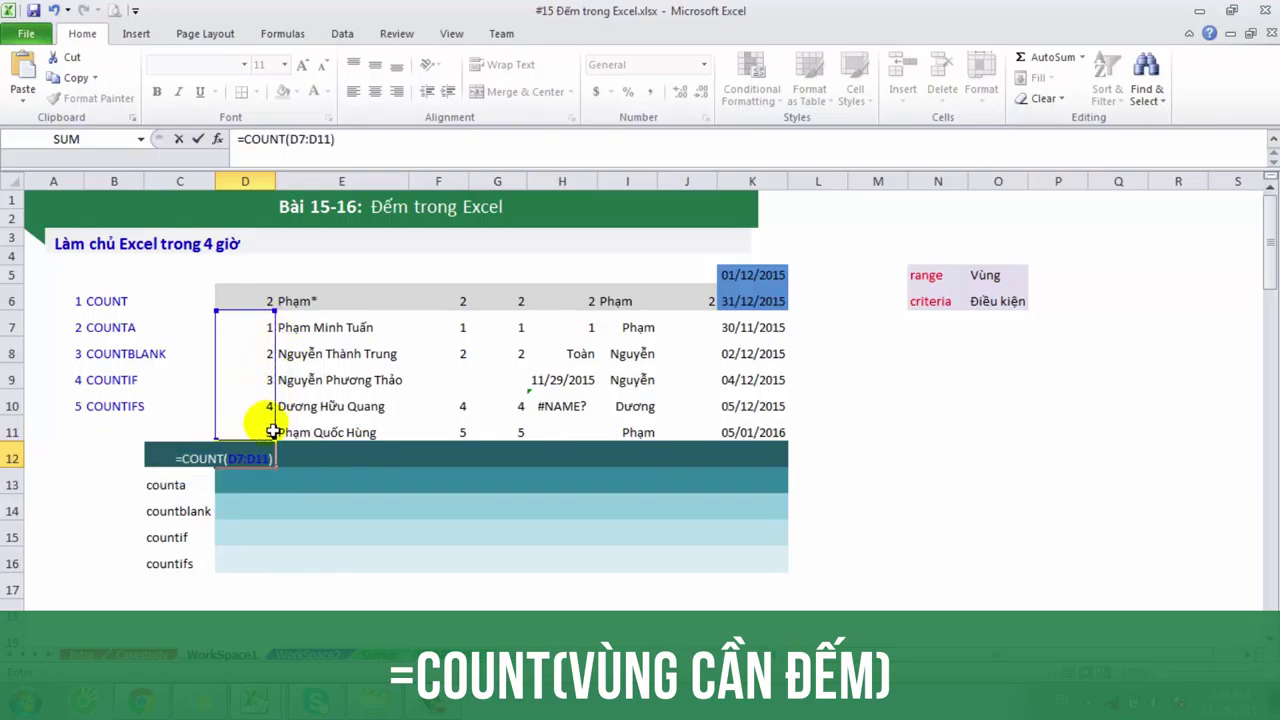
{"action": "key", "text": "Return"}
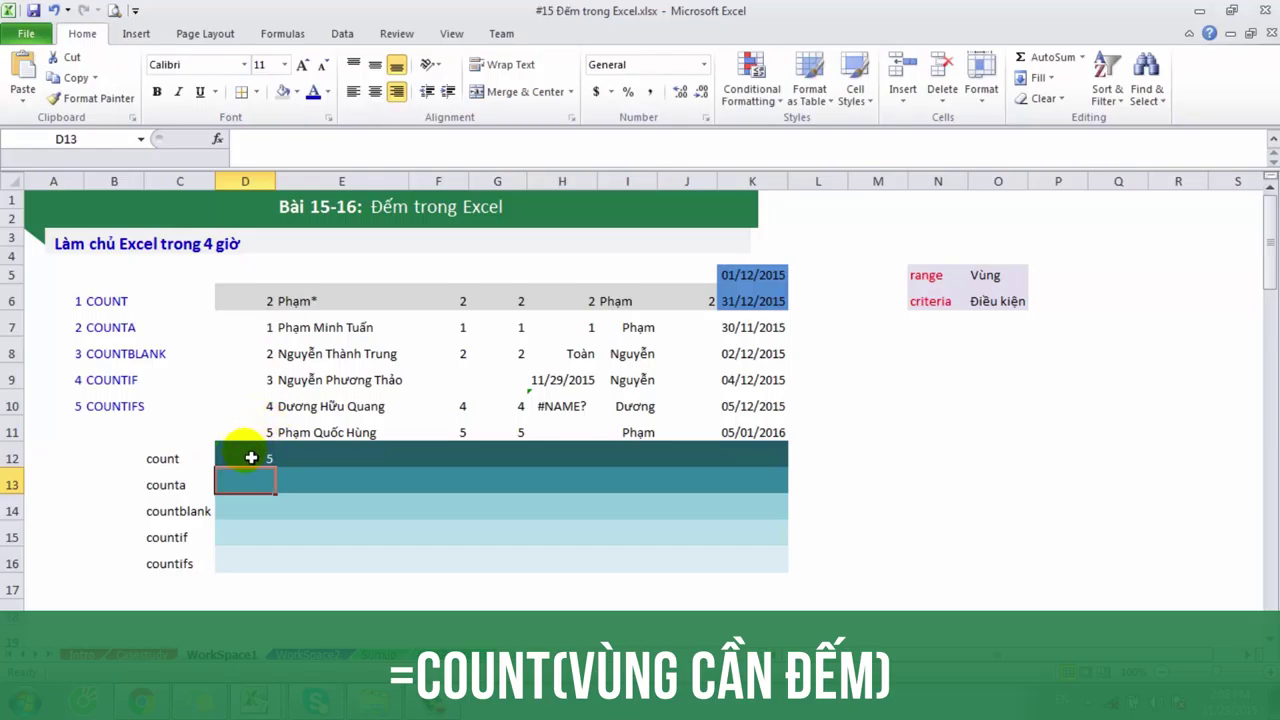
Step: Fill the COUNT formula across to K12 and check column H's TODAY date gets counted
{"action": "left_click", "coordinate": [251, 457]}
{"action": "left_click_drag", "start_coordinate": [276, 469], "coordinate": [782, 500]}
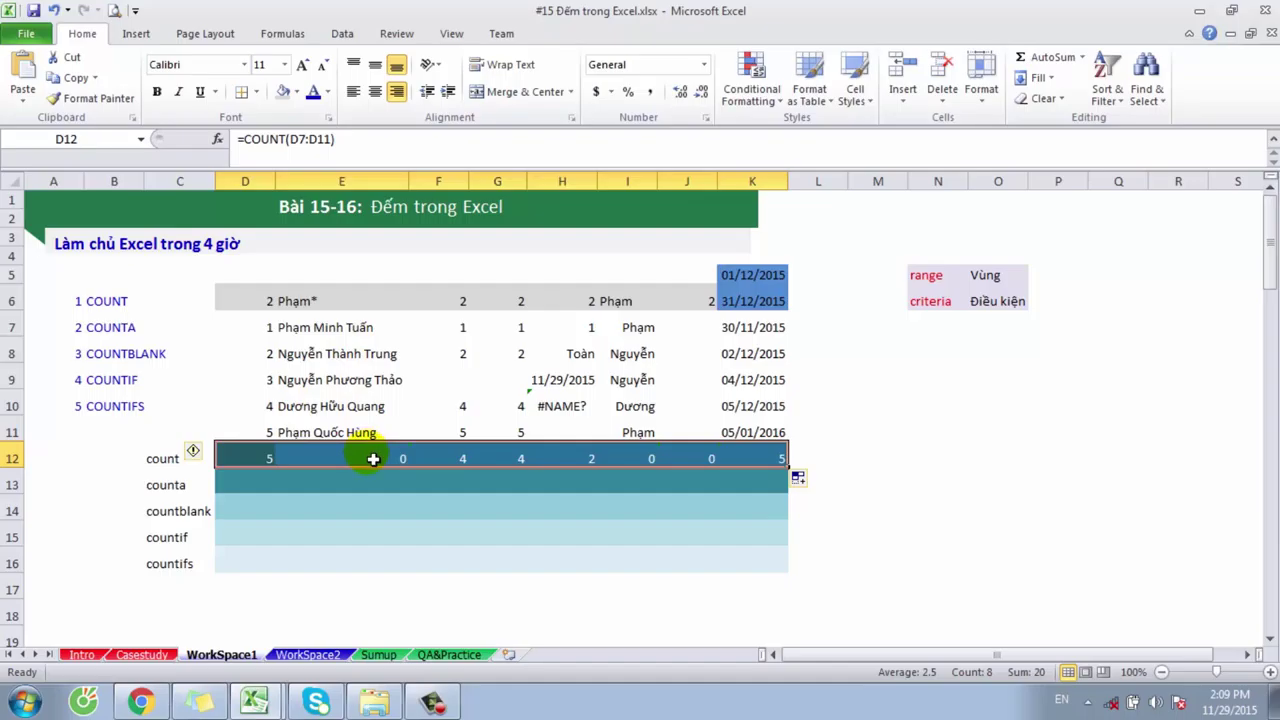
{"action": "left_click", "coordinate": [373, 459]}
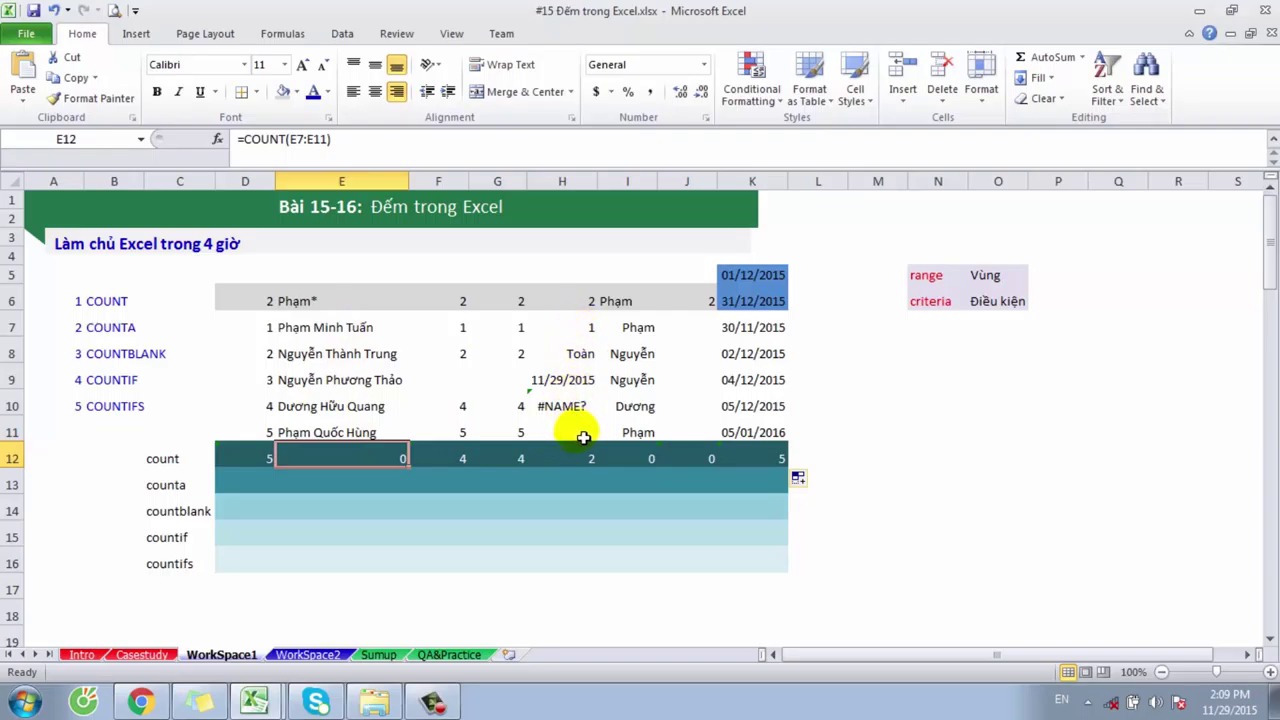
{"action": "left_click", "coordinate": [572, 381]}
{"action": "left_click", "coordinate": [584, 455]}
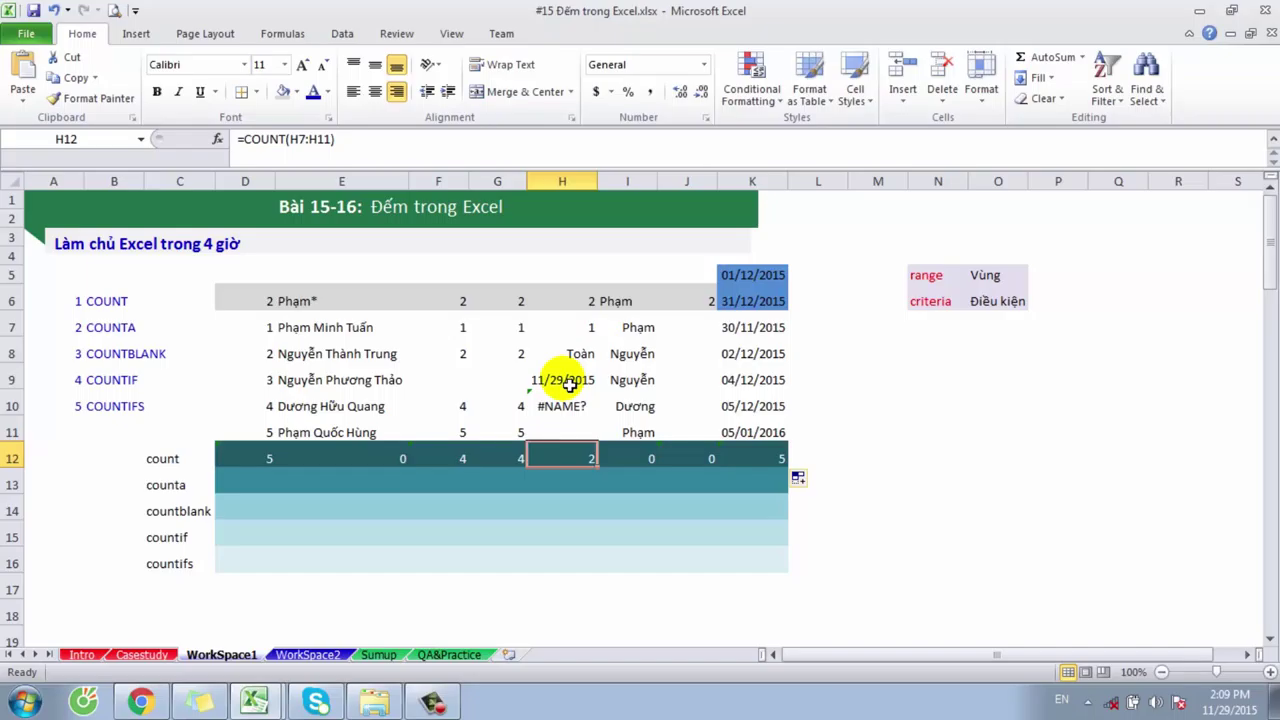
{"action": "left_click", "coordinate": [568, 384]}
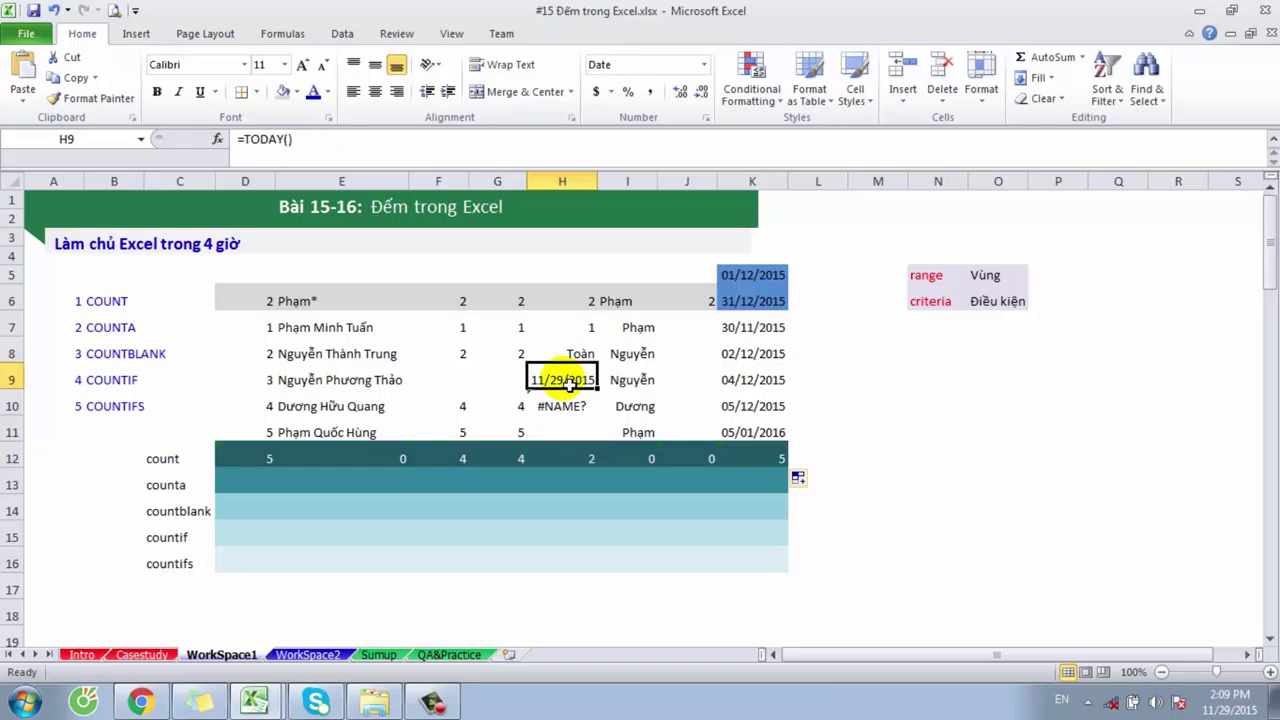
{"action": "left_click", "coordinate": [586, 462]}
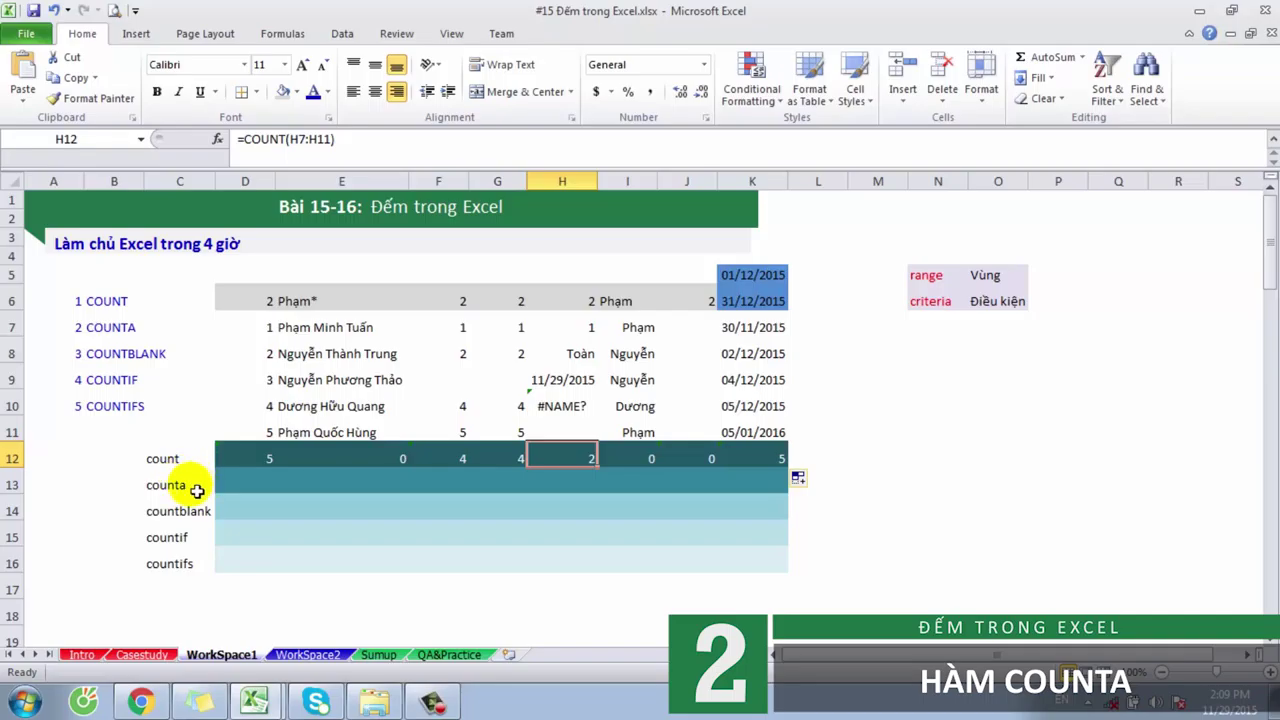
Step: Enter =COUNTA(D7:D11) in D13 and fill it across to K13
{"action": "left_click", "coordinate": [261, 489]}
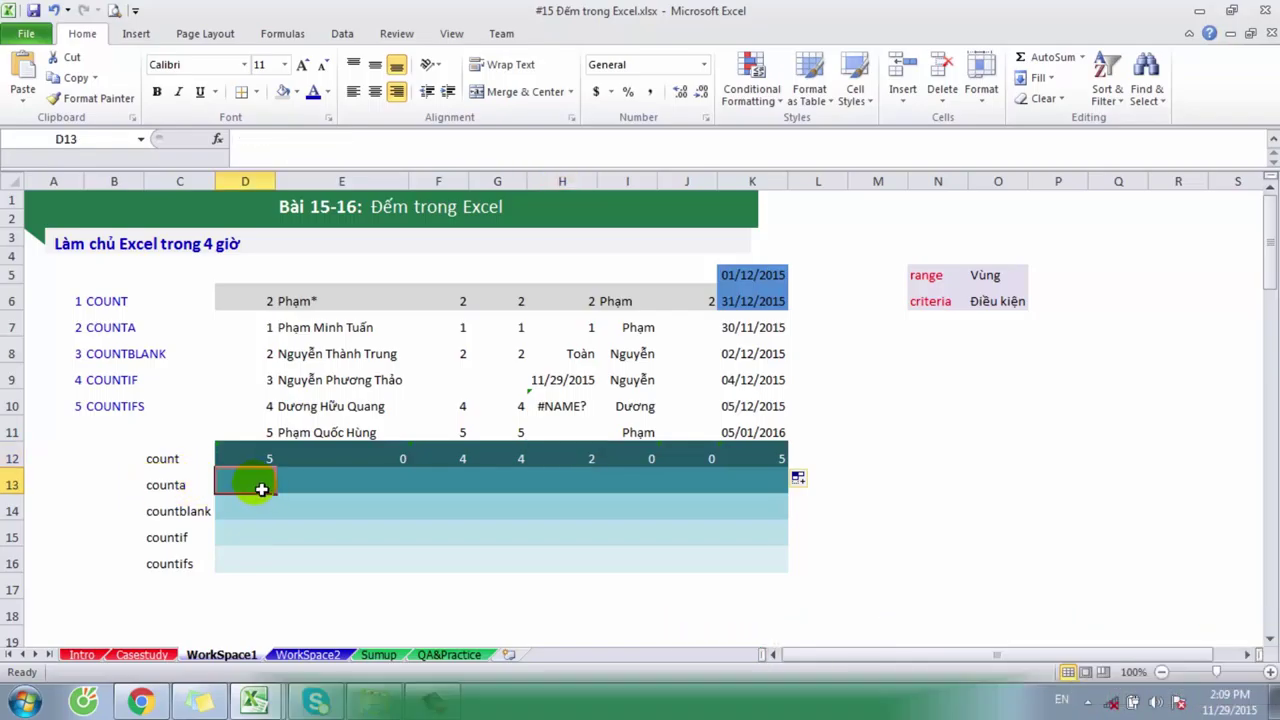
{"action": "type", "text": "=COUNT"}
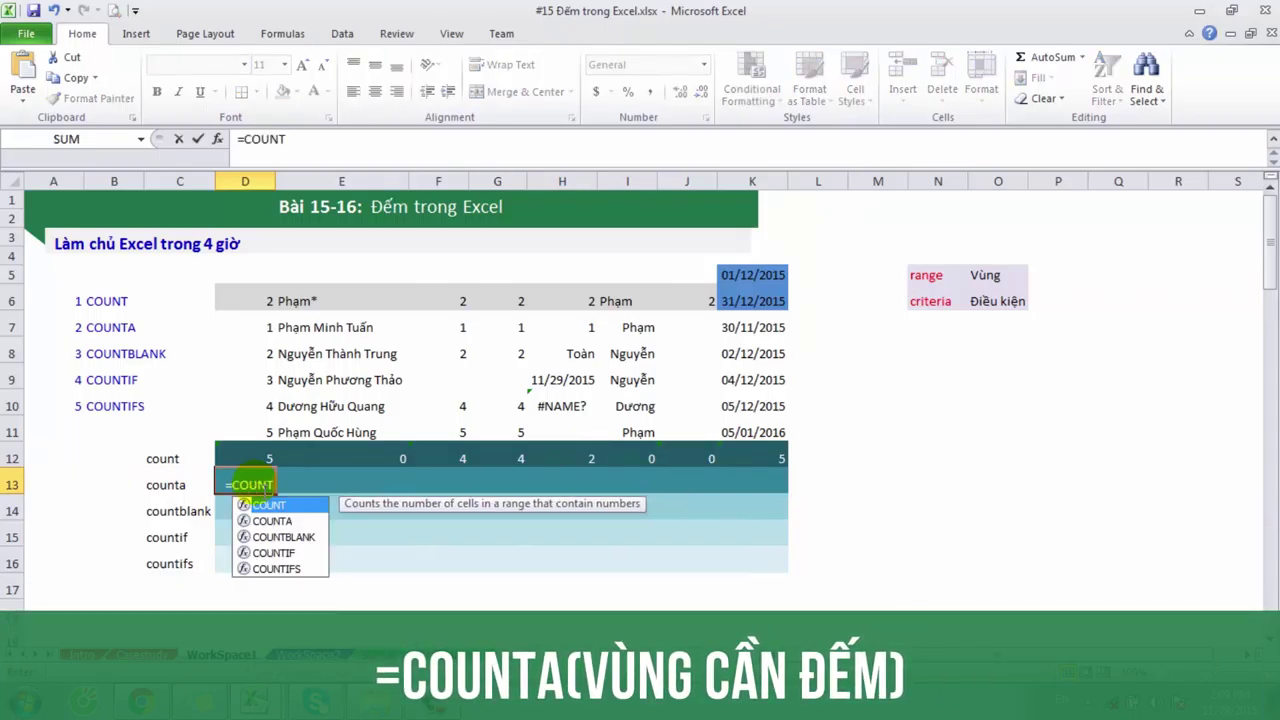
{"action": "type", "text": "A("}
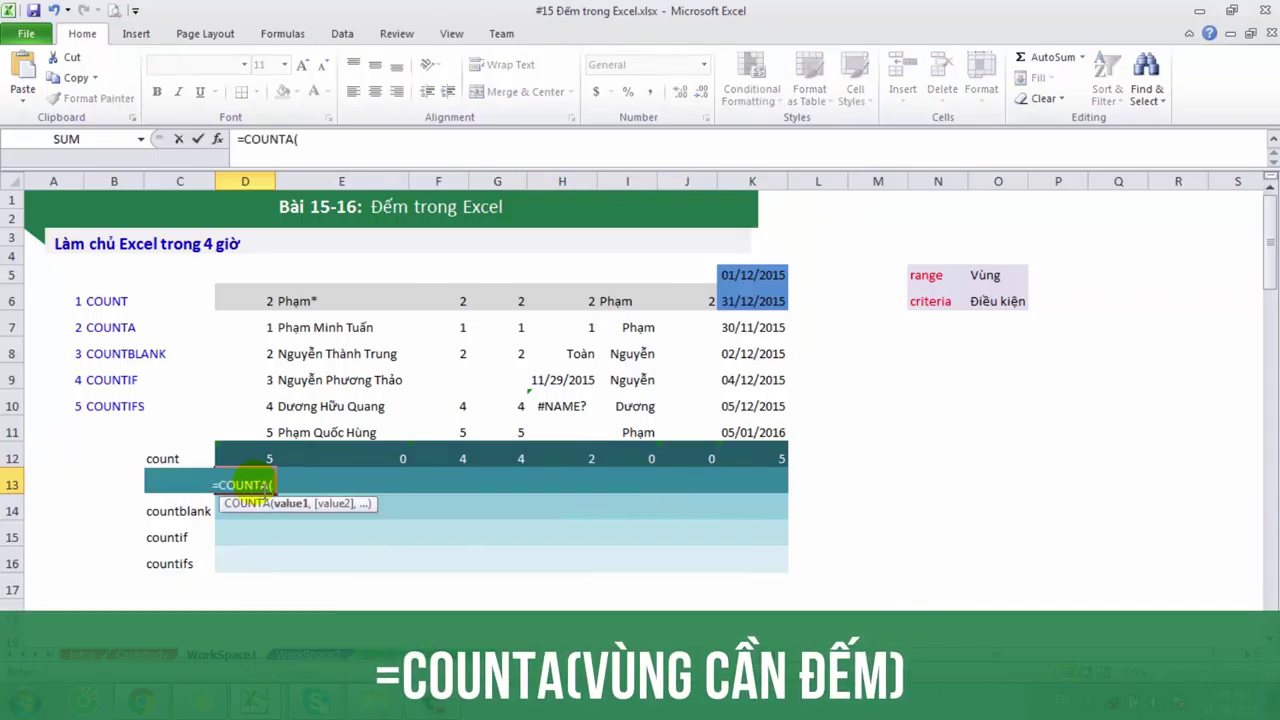
{"action": "left_click_drag", "start_coordinate": [262, 322], "coordinate": [255, 427]}
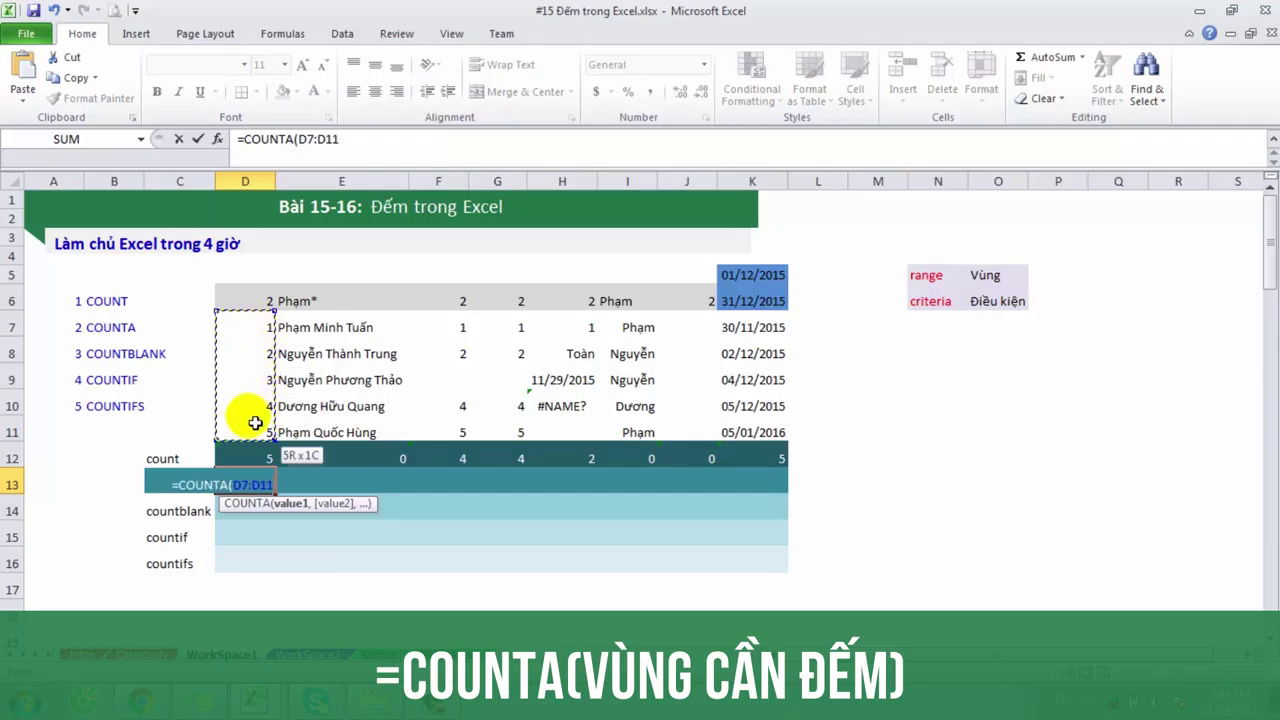
{"action": "key", "text": "Return"}
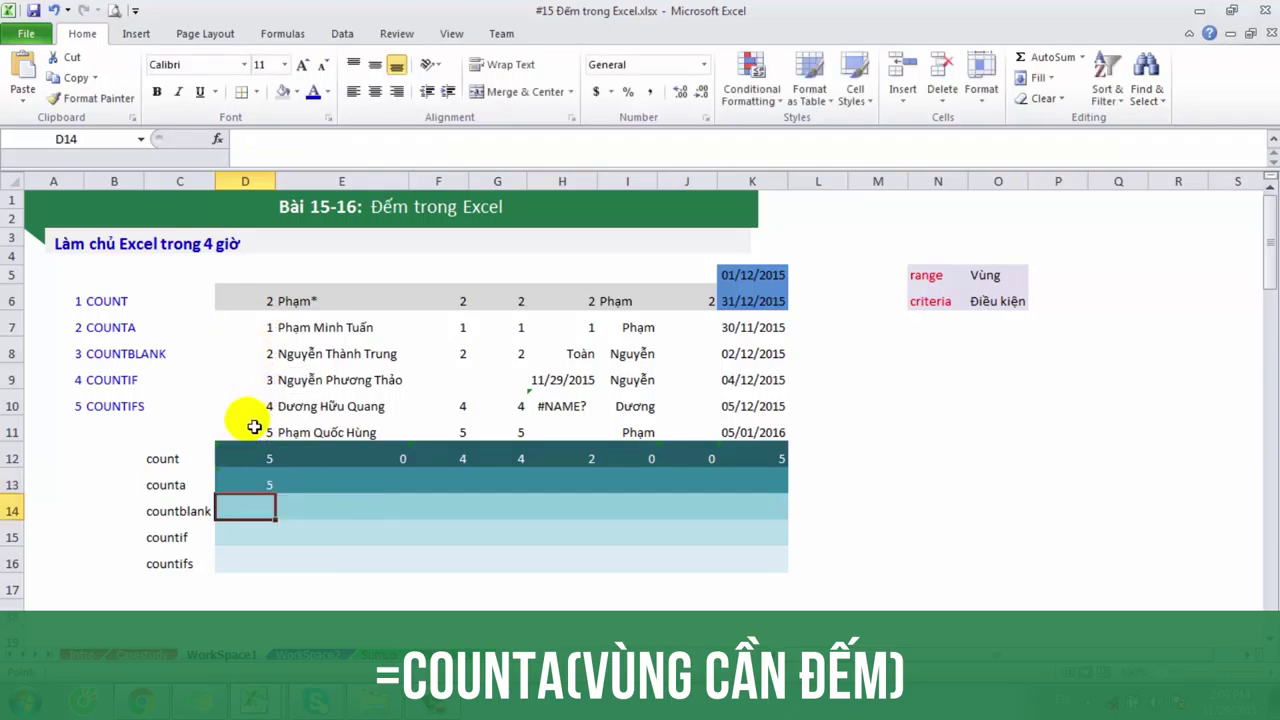
{"action": "left_click", "coordinate": [263, 493]}
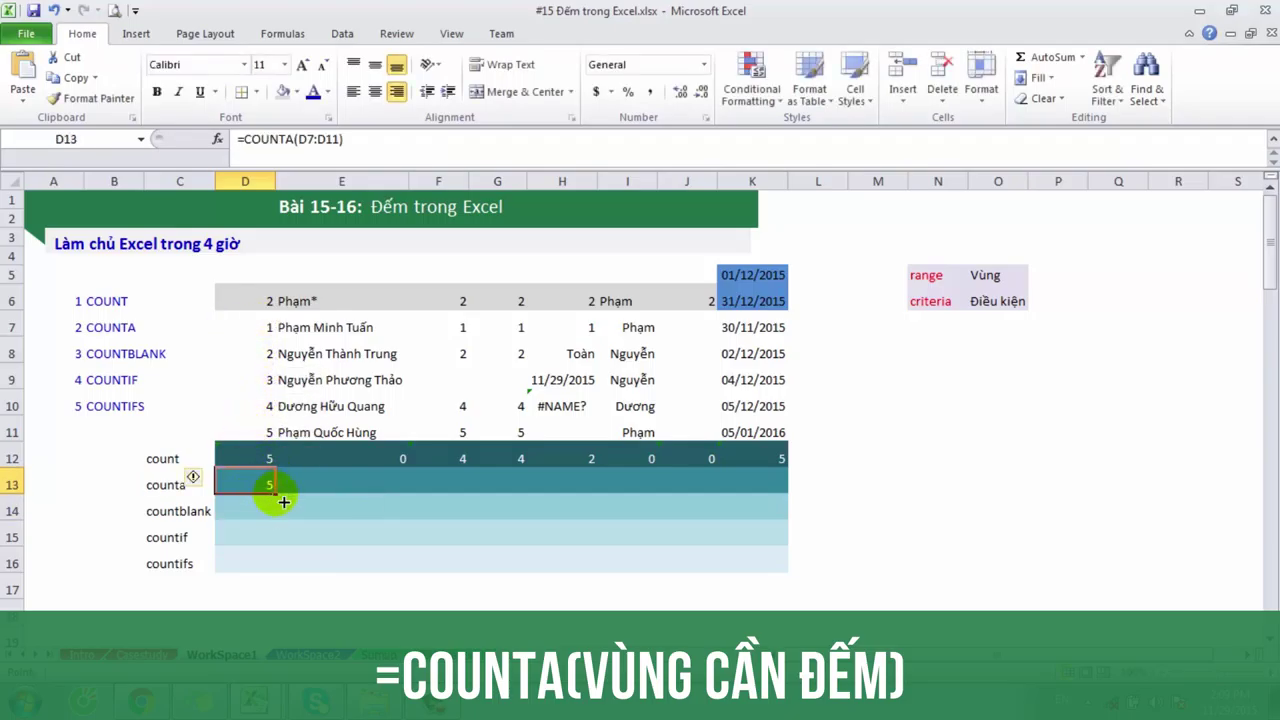
{"action": "left_click_drag", "start_coordinate": [284, 502], "coordinate": [787, 517]}
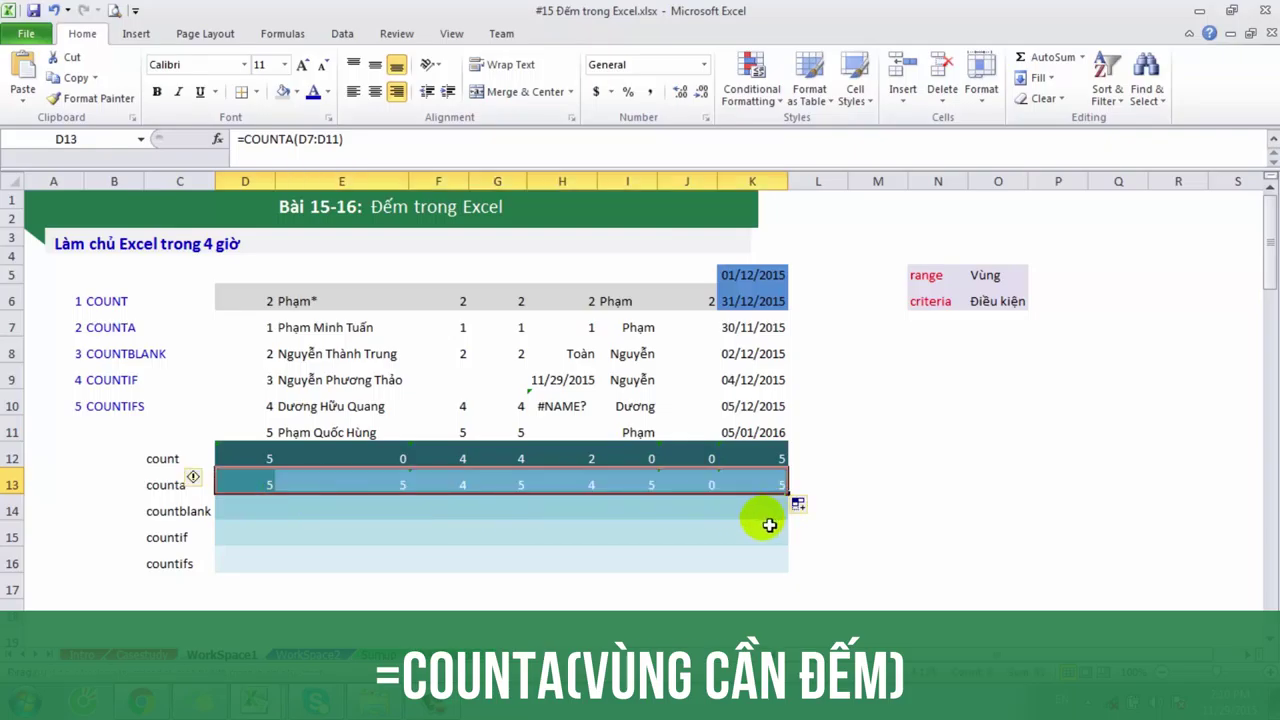
Step: Inspect source cells H11, J7–J11, F9 and G9 against the COUNTA results, then select D14
{"action": "left_click", "coordinate": [565, 432]}
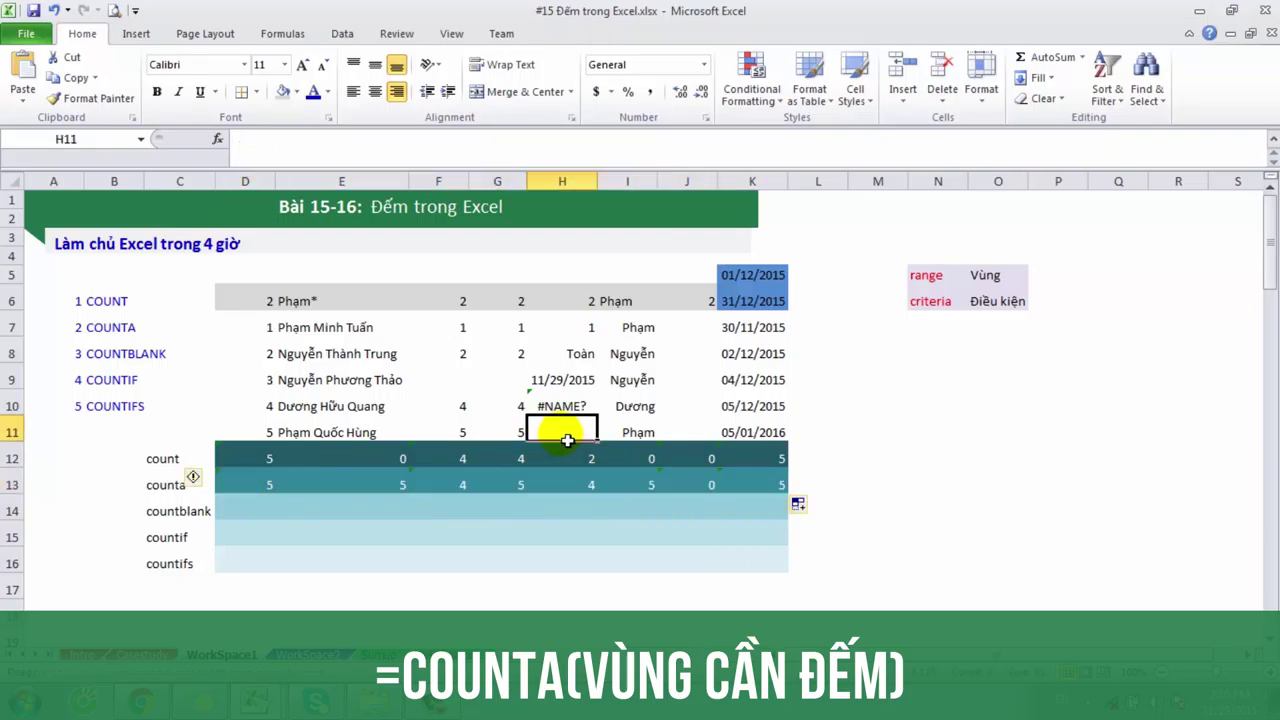
{"action": "left_click", "coordinate": [686, 430]}
{"action": "left_click", "coordinate": [686, 406]}
{"action": "left_click", "coordinate": [688, 335]}
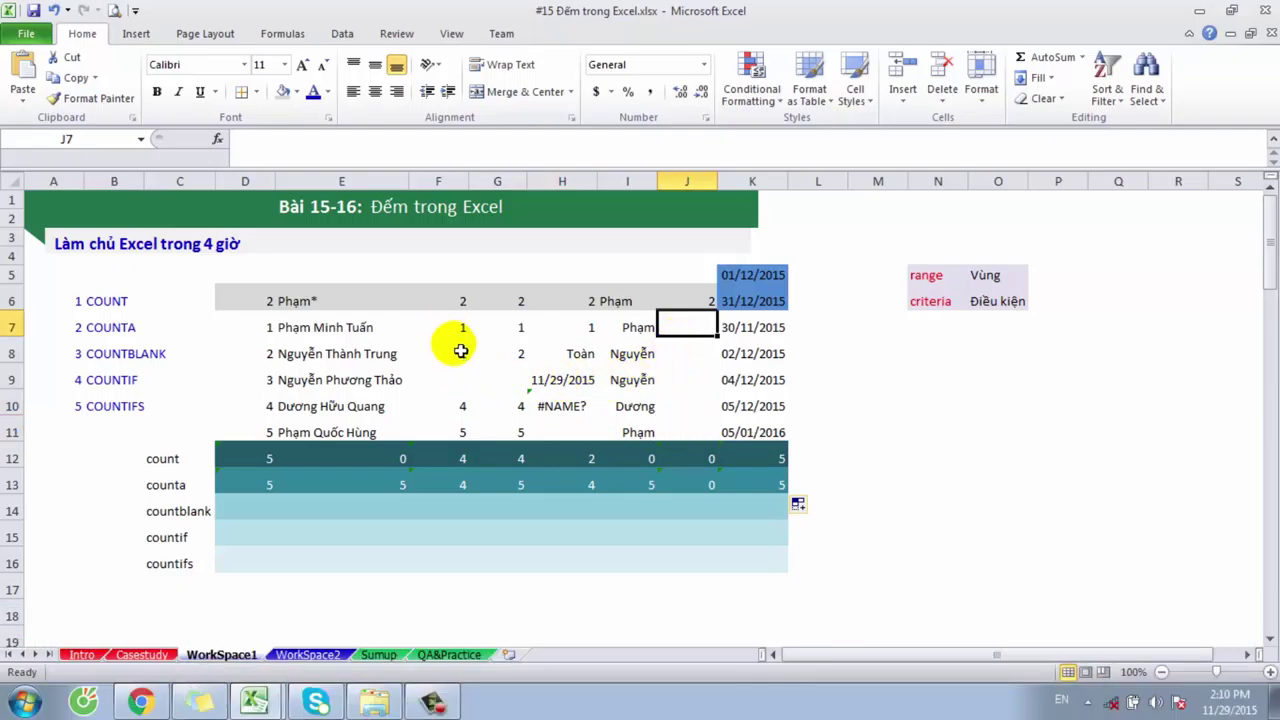
{"action": "left_click", "coordinate": [456, 488]}
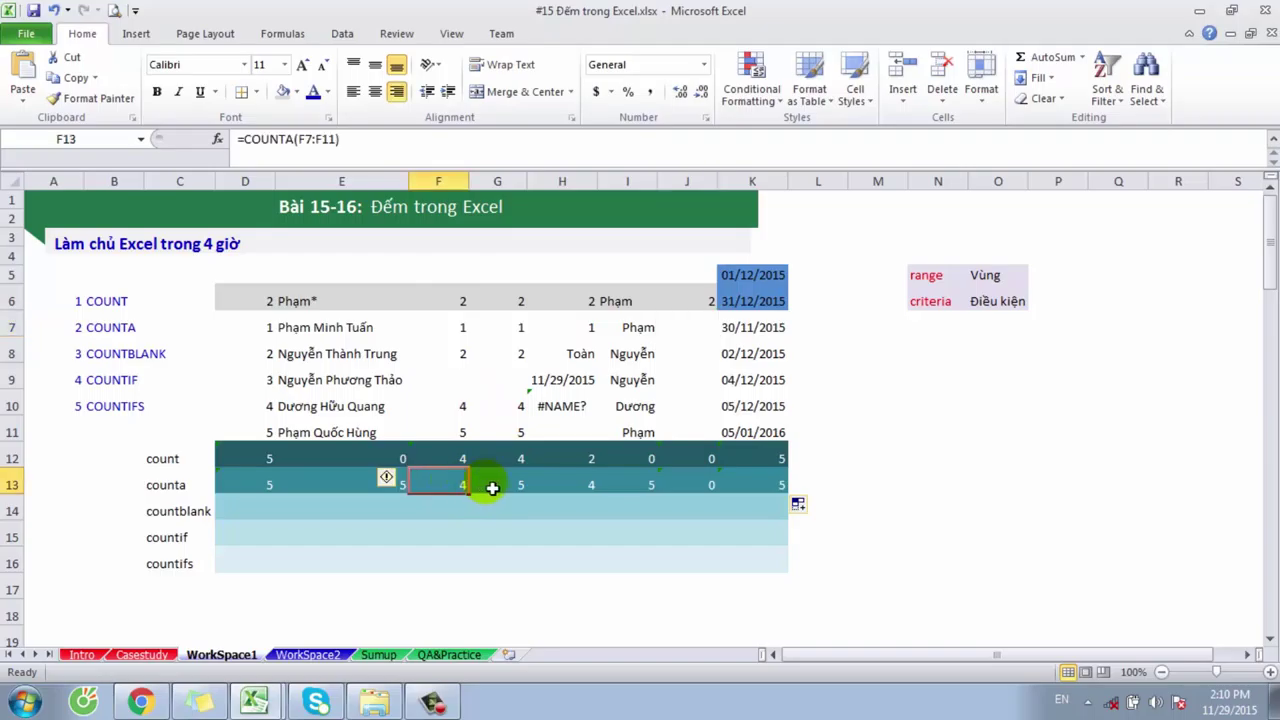
{"action": "left_click", "coordinate": [515, 486]}
{"action": "left_click", "coordinate": [456, 488]}
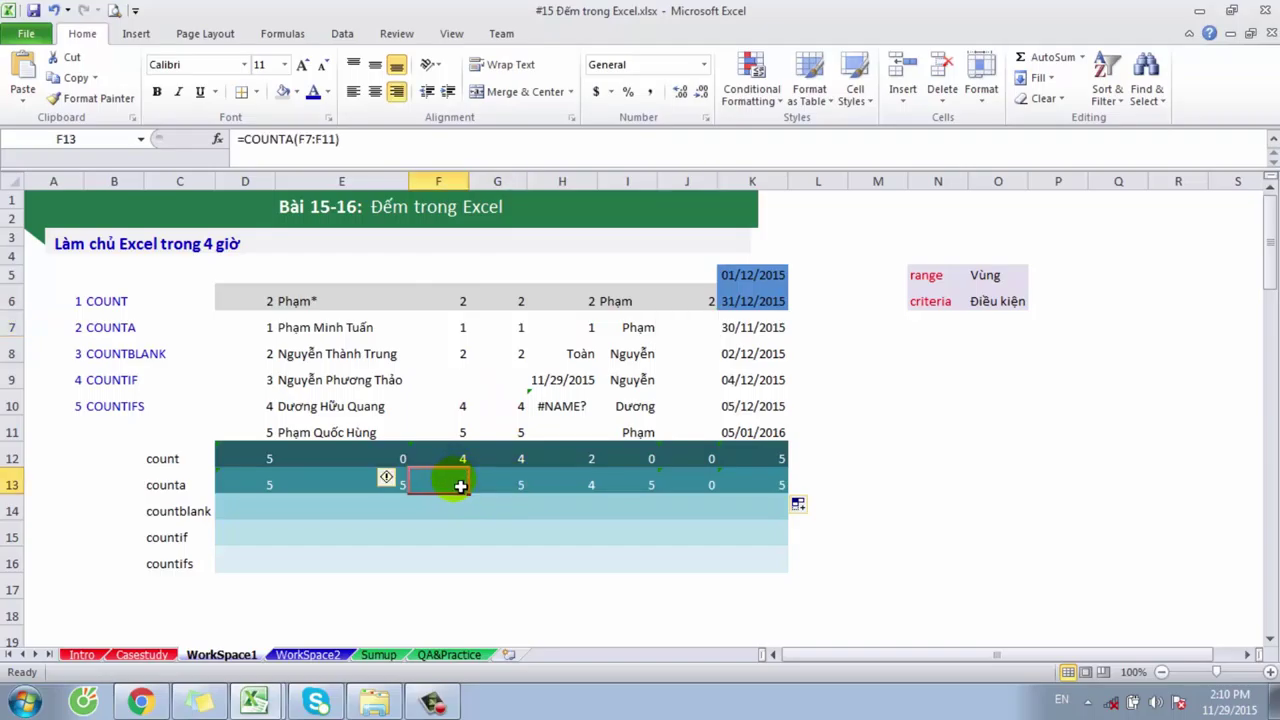
{"action": "left_click", "coordinate": [451, 375]}
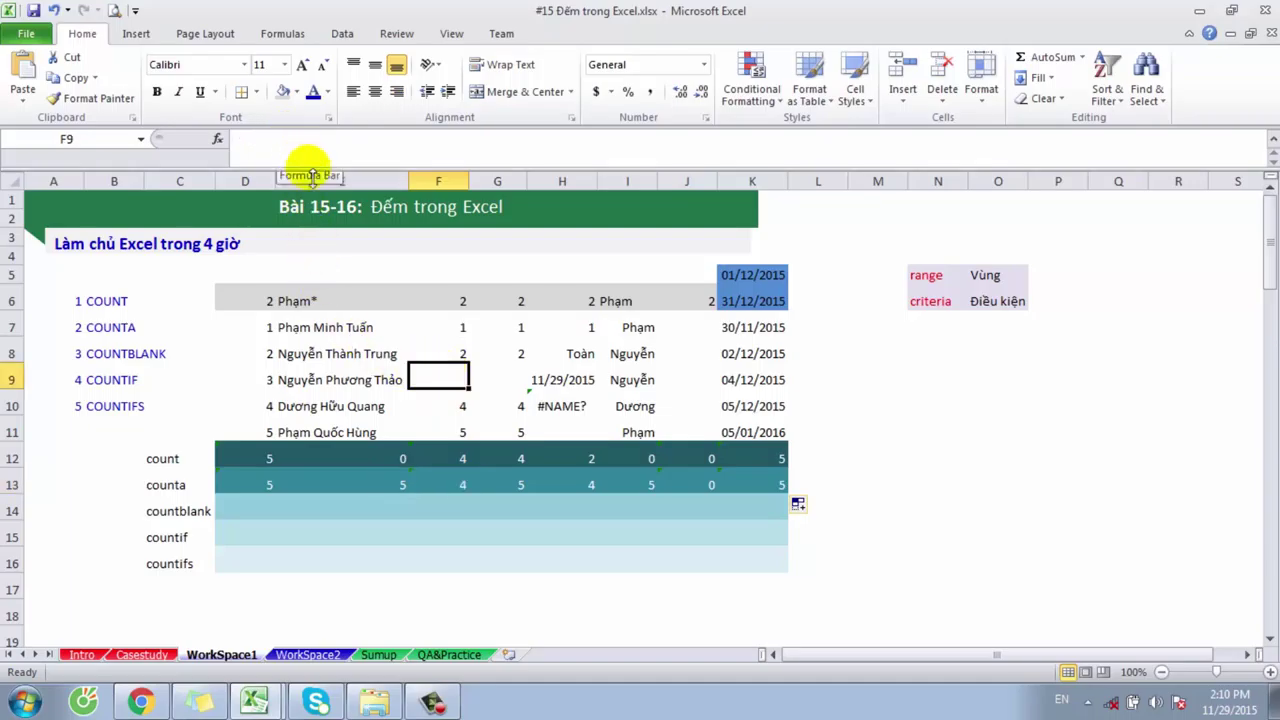
{"action": "left_click", "coordinate": [506, 385]}
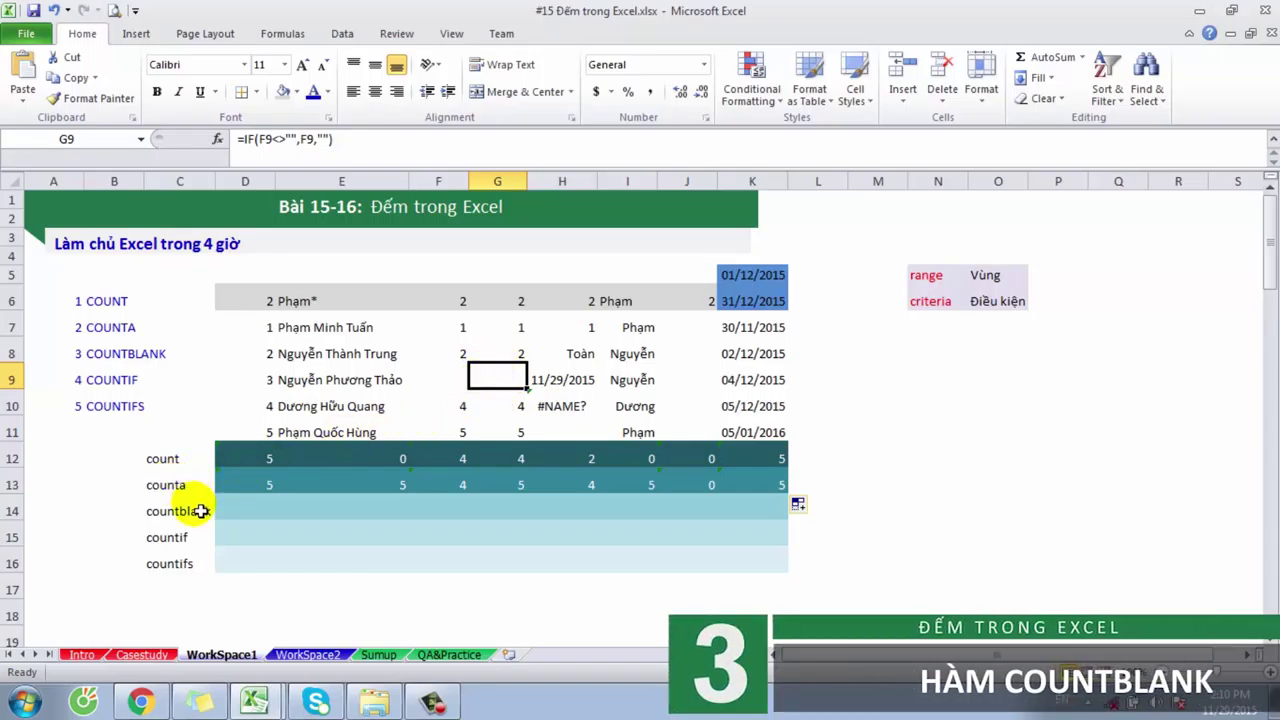
{"action": "left_click", "coordinate": [248, 511]}
Step: Enter =COUNTBLANK(D7:D11) in D14
{"action": "type", "text": "=COUNTB"}
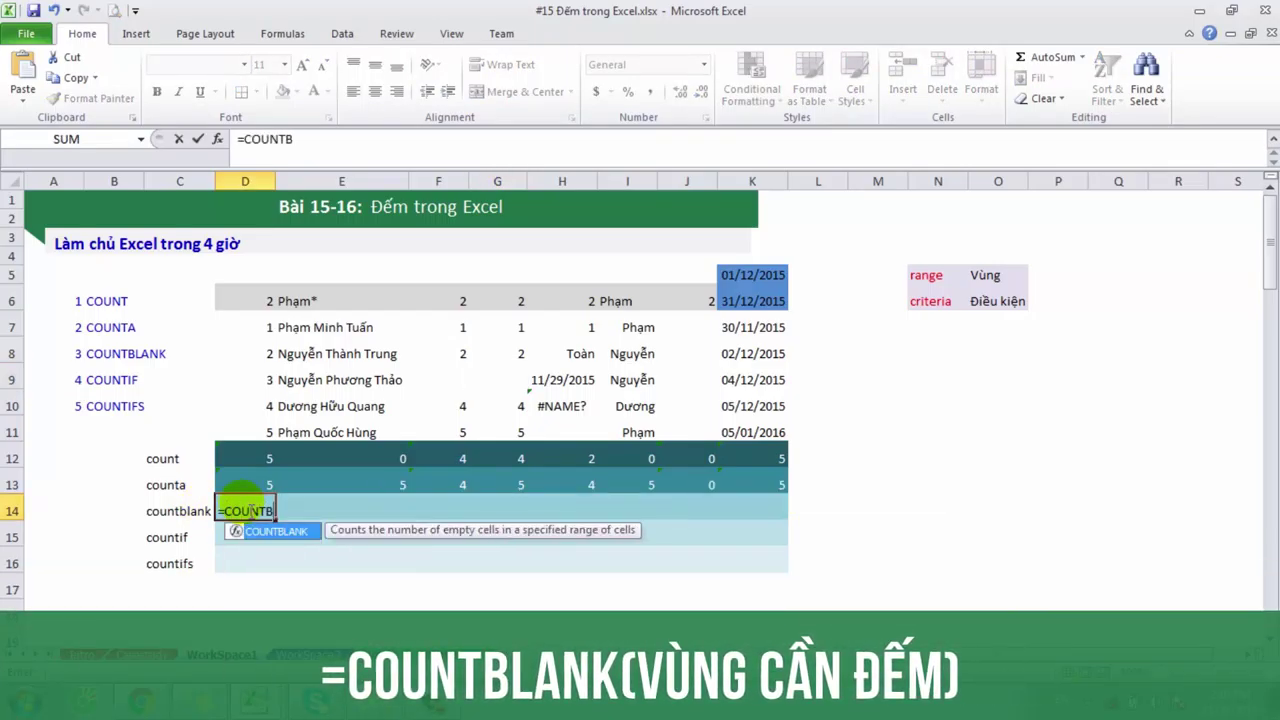
{"action": "key", "text": "Tab"}
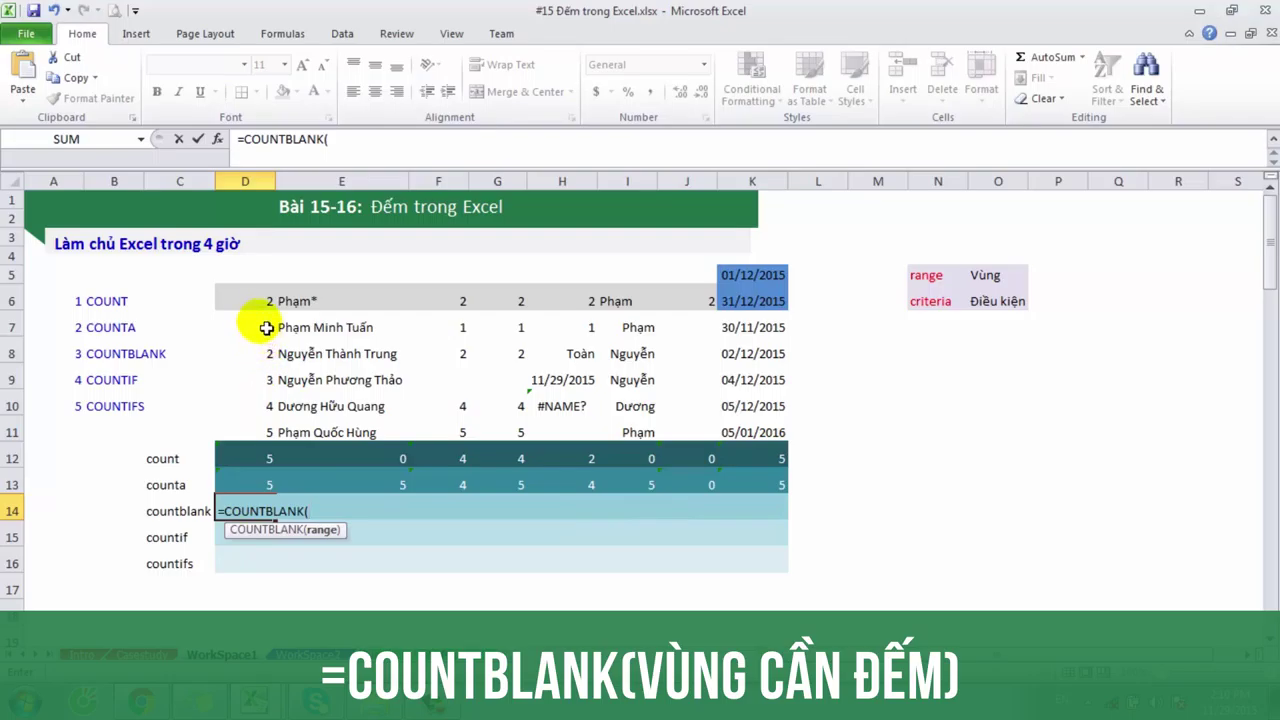
{"action": "left_click_drag", "start_coordinate": [262, 322], "coordinate": [262, 432]}
{"action": "type", "text": ")"}
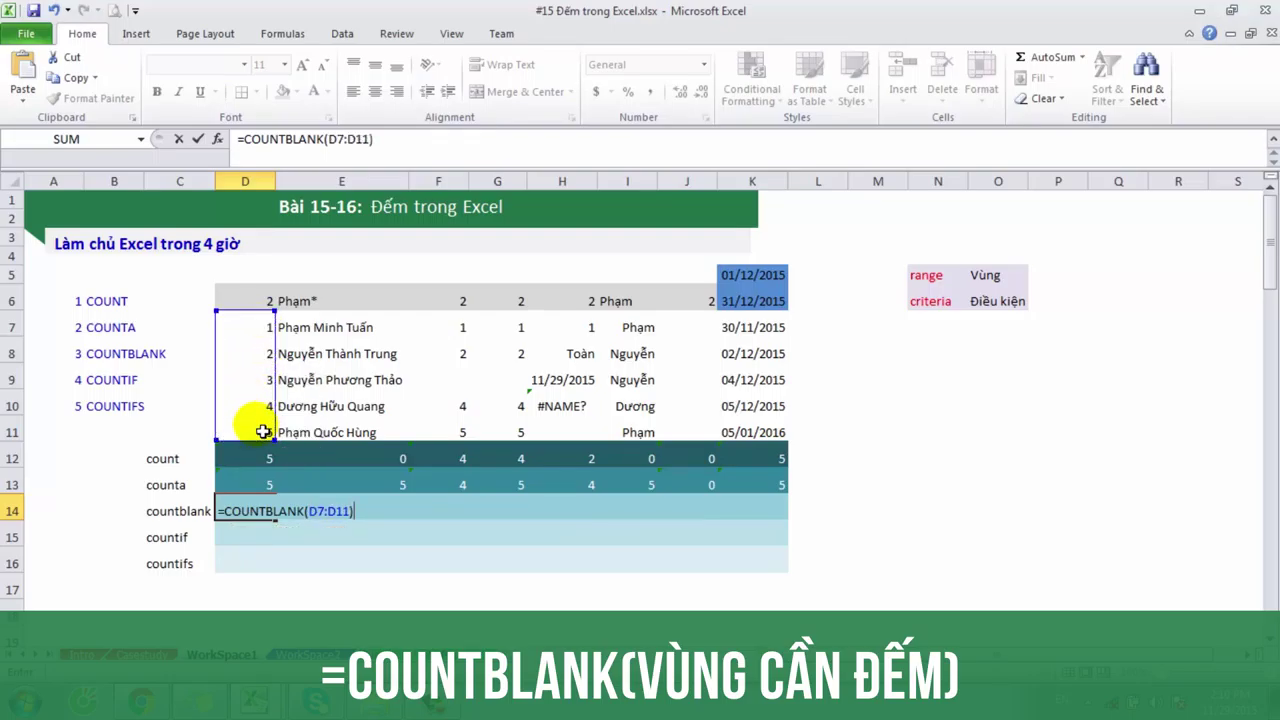
{"action": "key", "text": "Return"}
Step: Fill COUNTBLANK across to K14 and compare the F9/G9 blanks with their results, revealing G9's formula
{"action": "left_click", "coordinate": [256, 510]}
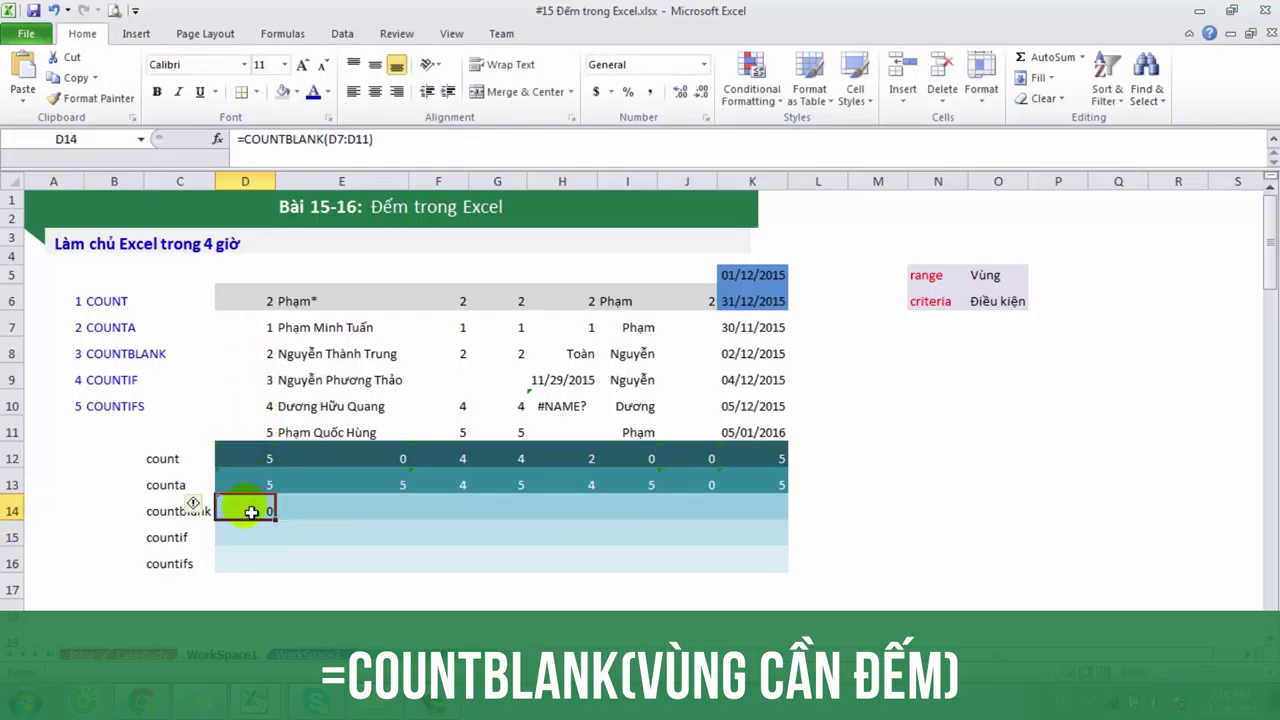
{"action": "left_click_drag", "start_coordinate": [282, 528], "coordinate": [769, 542]}
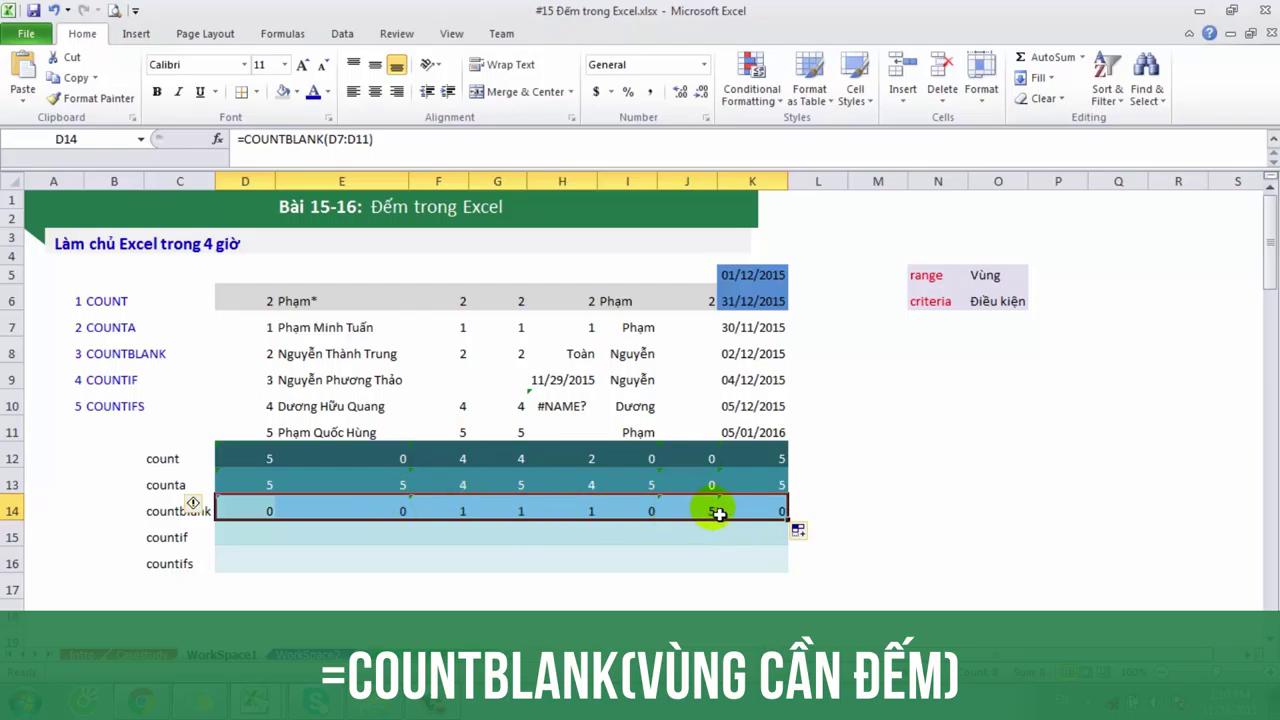
{"action": "left_click", "coordinate": [448, 378]}
{"action": "left_click_drag", "start_coordinate": [448, 378], "coordinate": [500, 376]}
{"action": "left_click_drag", "start_coordinate": [443, 510], "coordinate": [503, 514]}
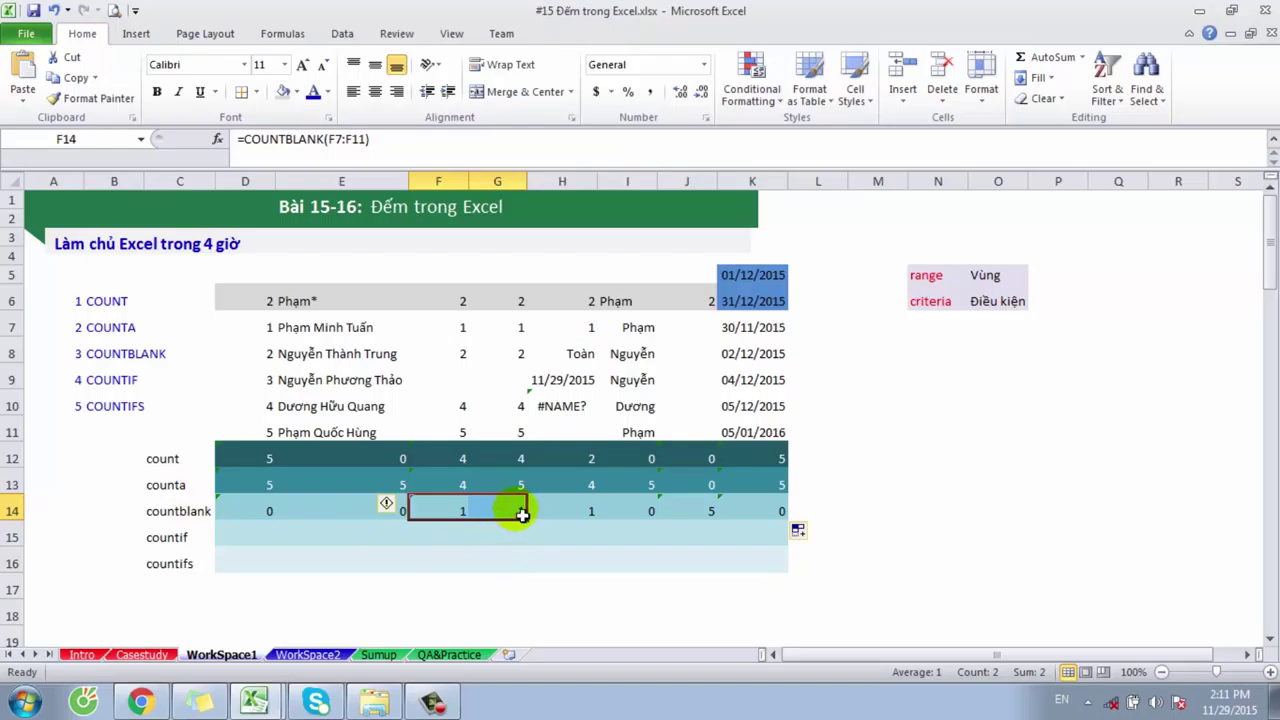
{"action": "left_click", "coordinate": [502, 388]}
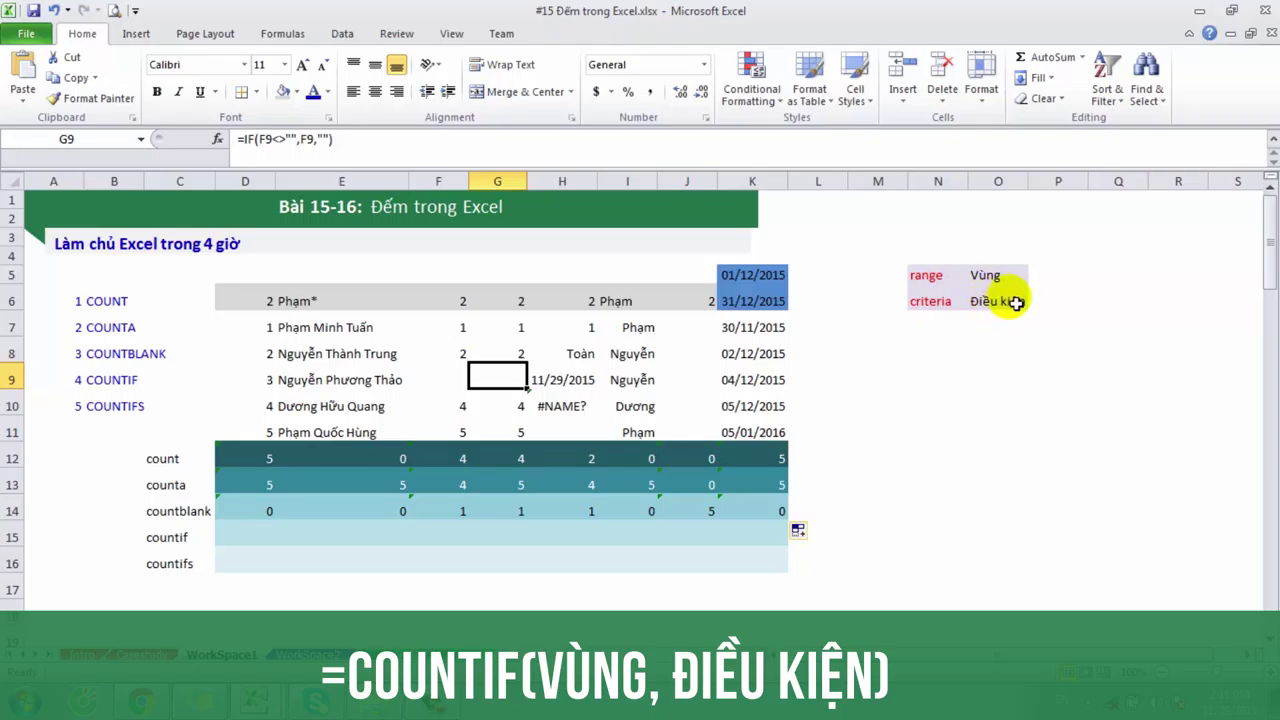
Step: Enter =COUNTIF(D7:D11,D6) in D15
{"action": "left_click", "coordinate": [255, 541]}
{"action": "type", "text": "C"}
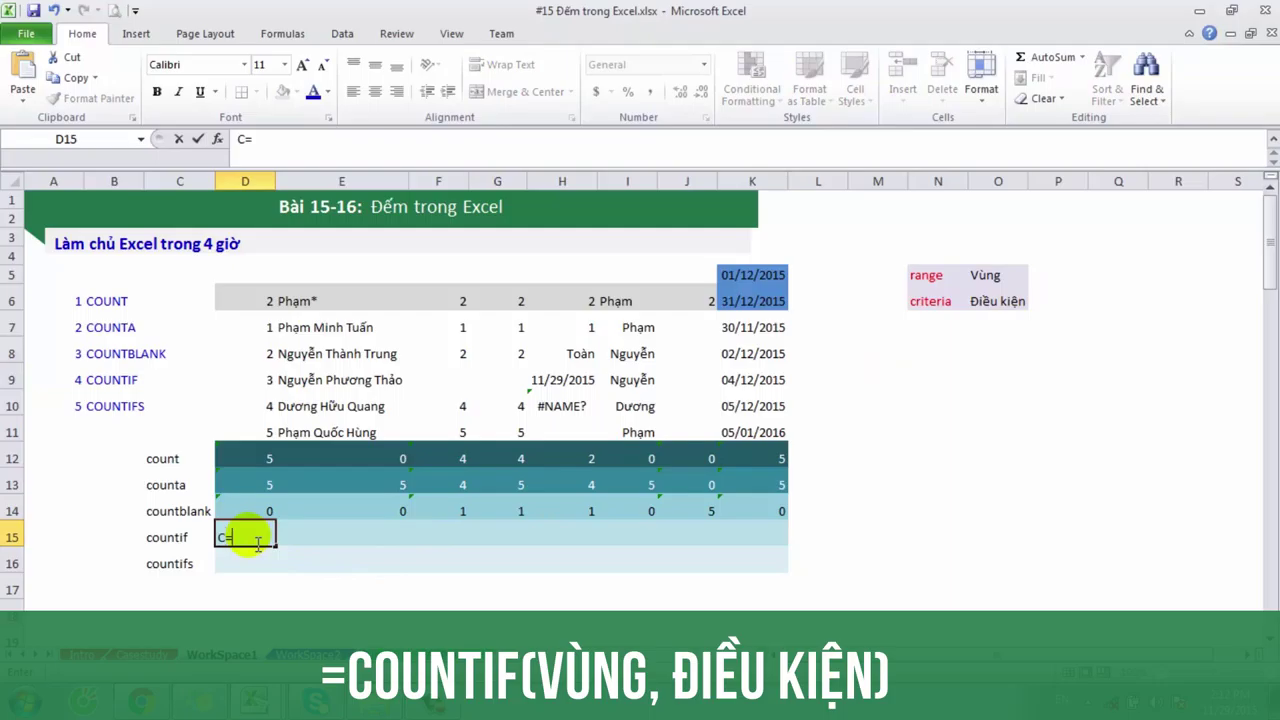
{"action": "type", "text": "=COU"}
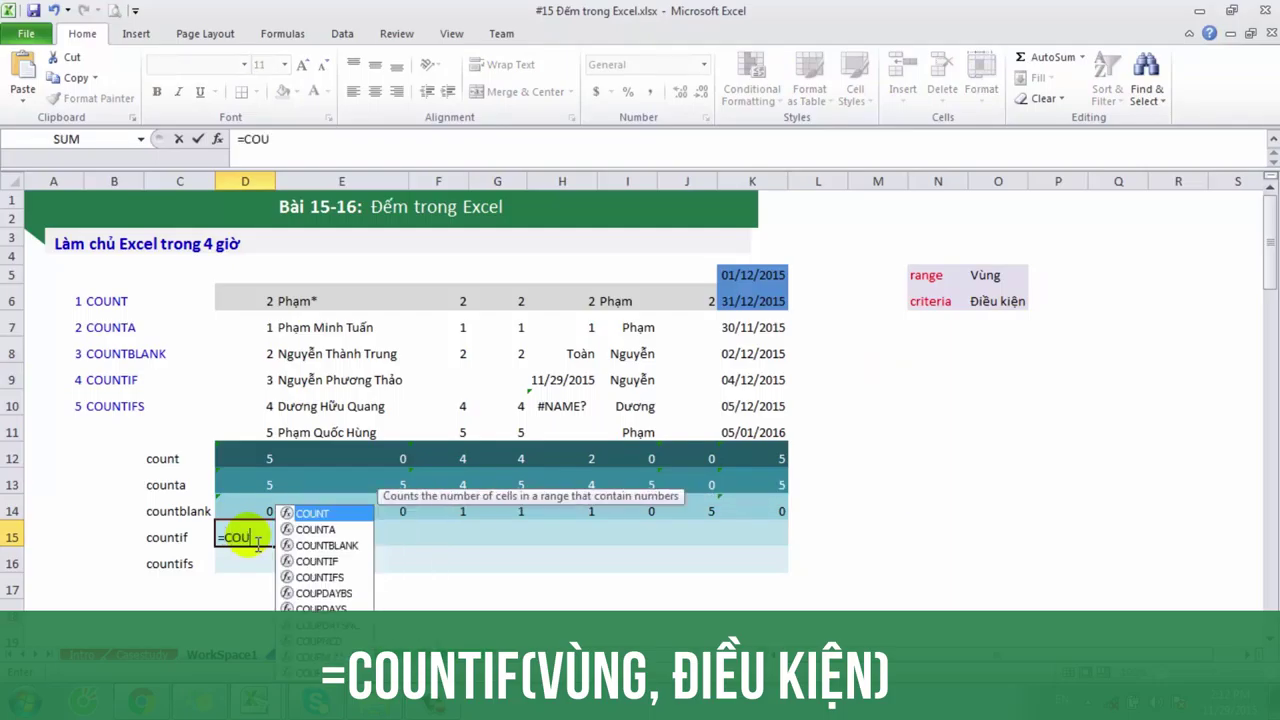
{"action": "type", "text": "NTIF("}
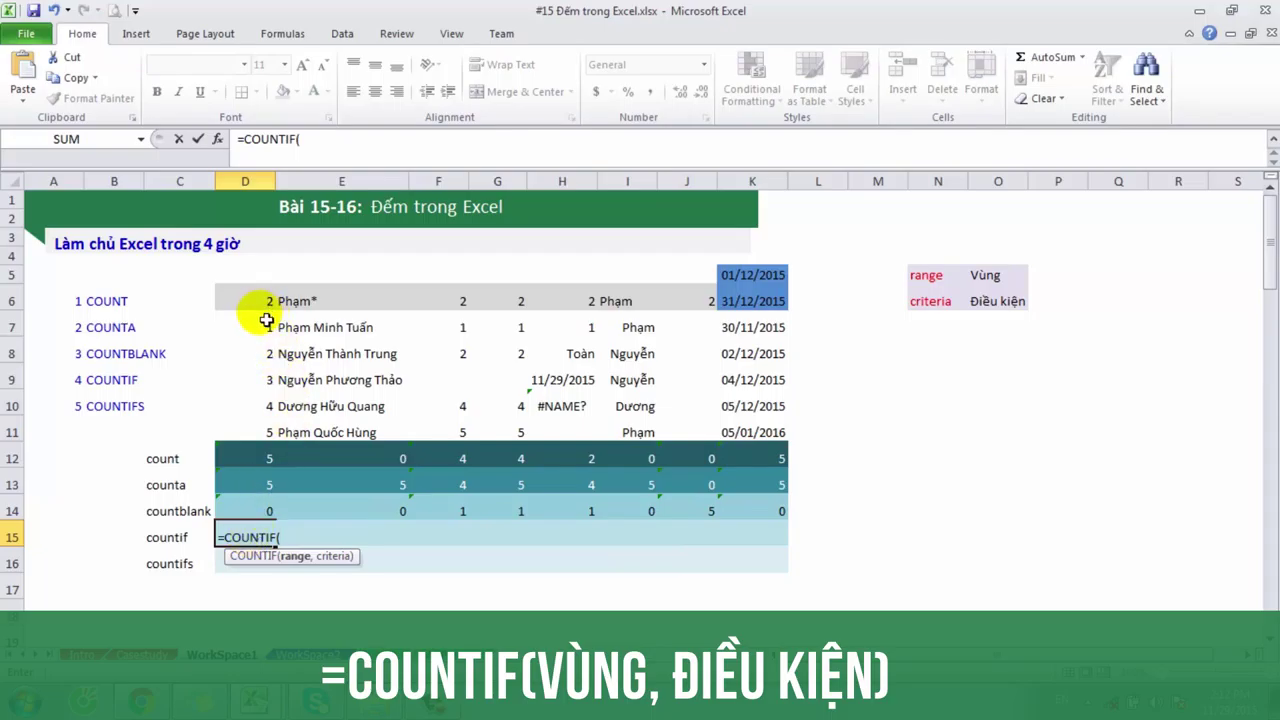
{"action": "left_click_drag", "start_coordinate": [262, 322], "coordinate": [257, 430]}
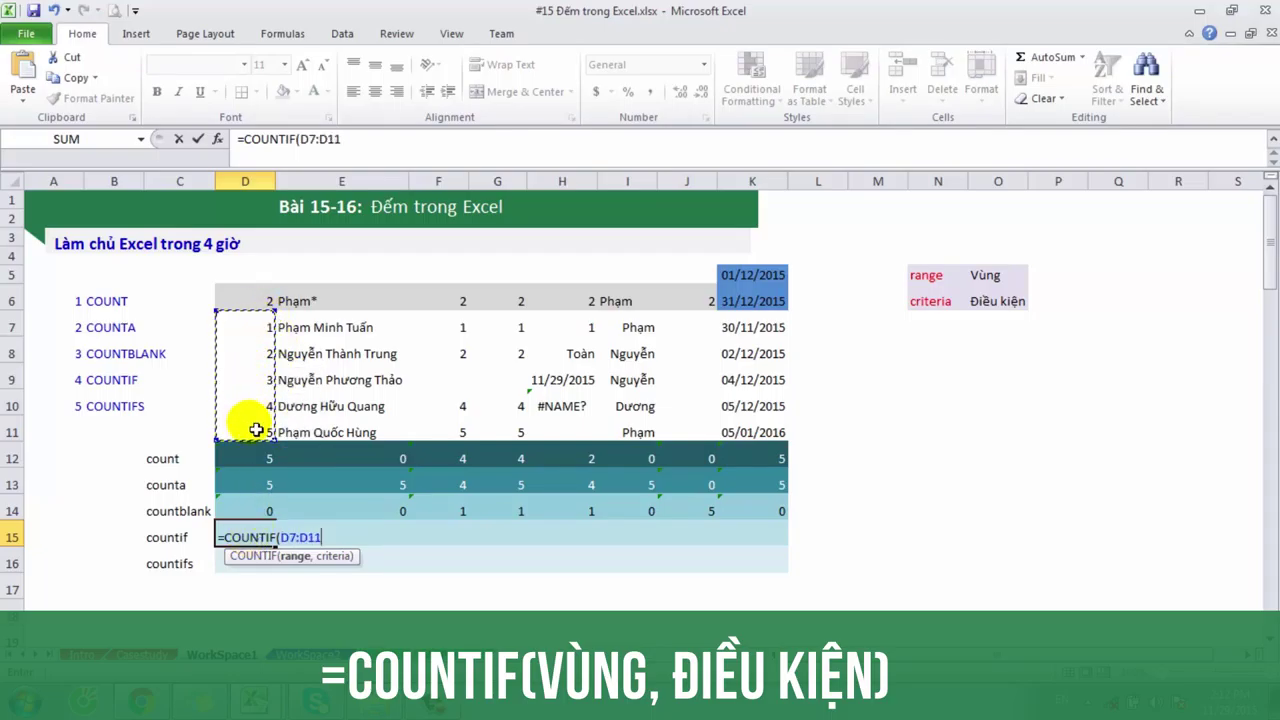
{"action": "type", "text": ","}
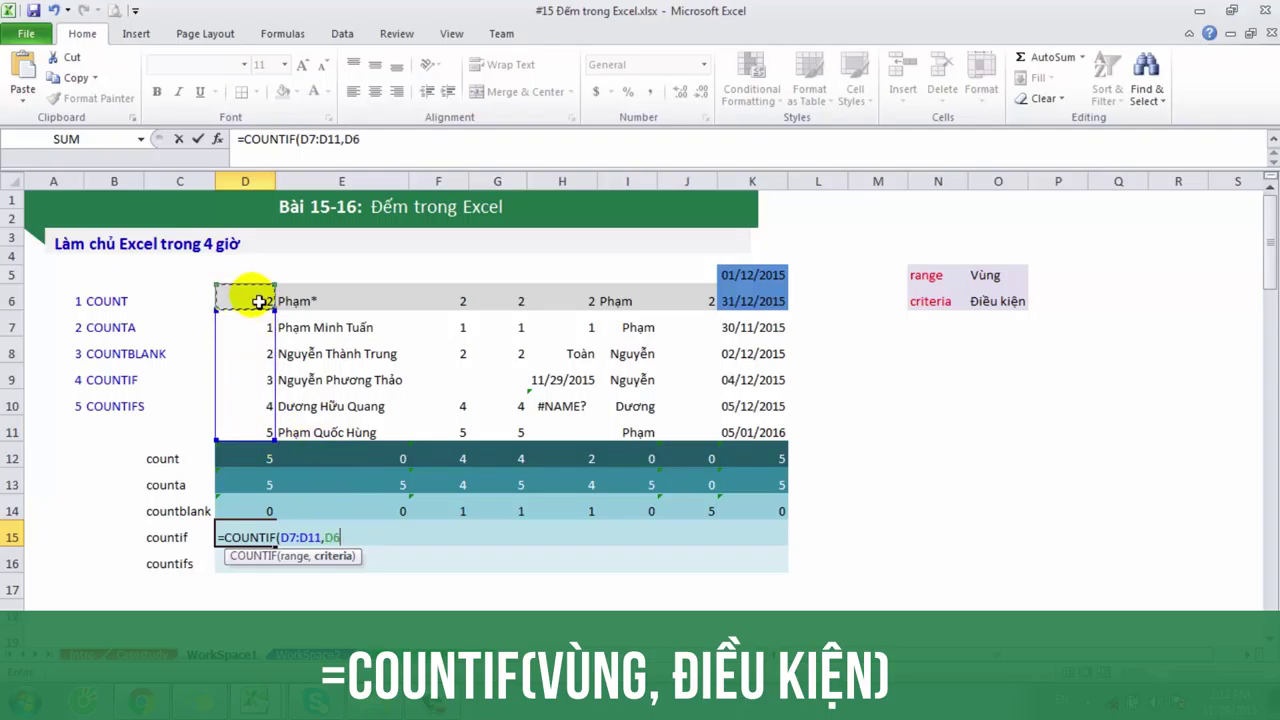
{"action": "key", "text": "Return"}
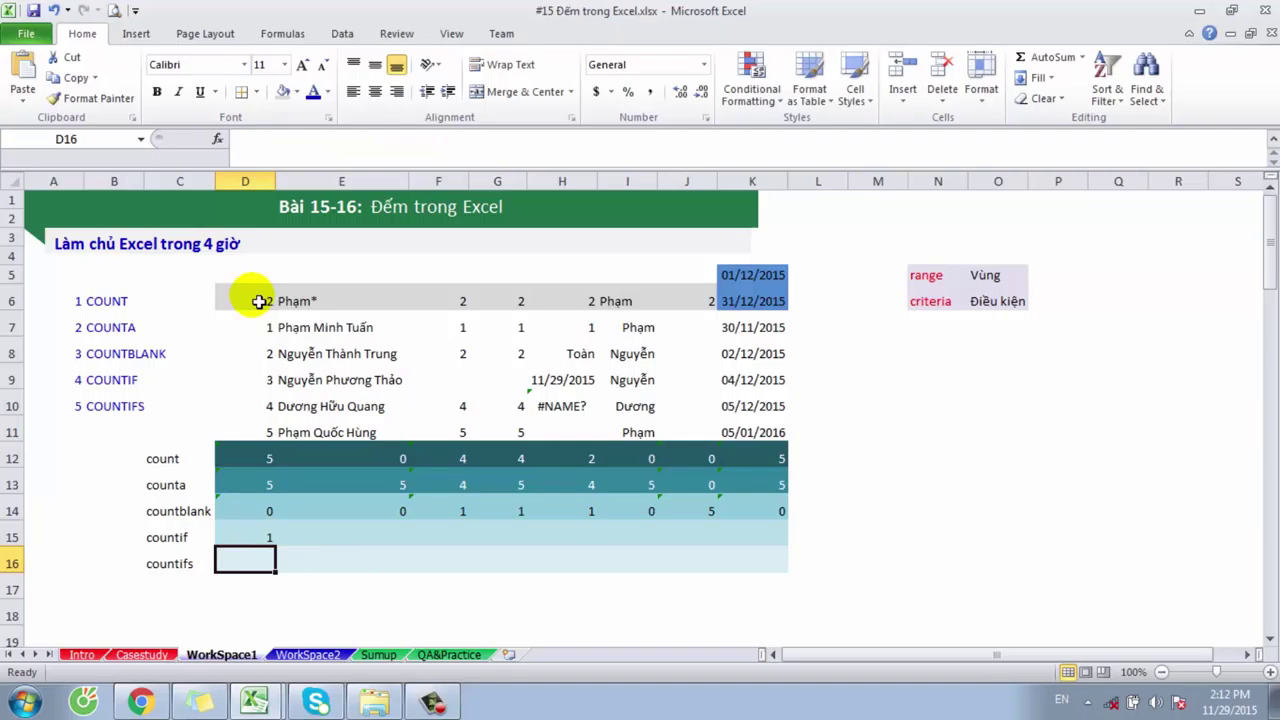
Step: Fill COUNTIF across to K15 (1, 2, 1, 1, 0, 2, 0, 0) and check column I's Phạm matches
{"action": "left_click", "coordinate": [258, 533]}
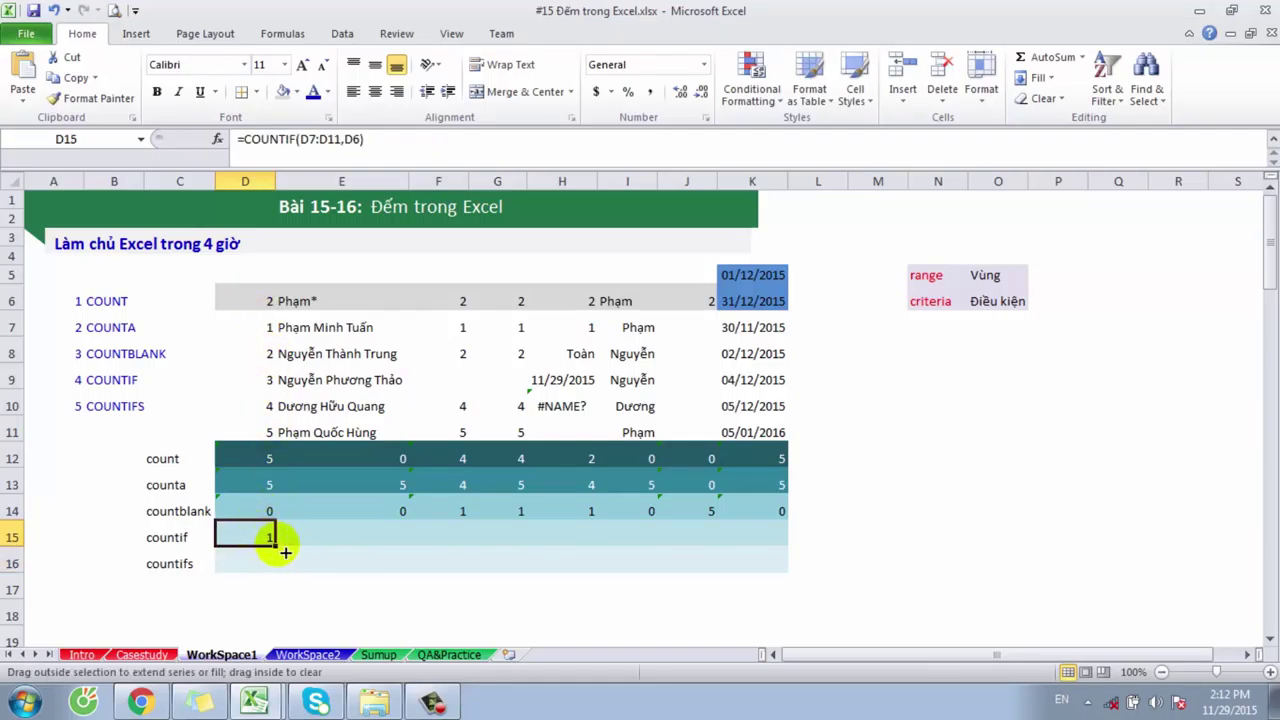
{"action": "left_click_drag", "start_coordinate": [283, 552], "coordinate": [782, 556]}
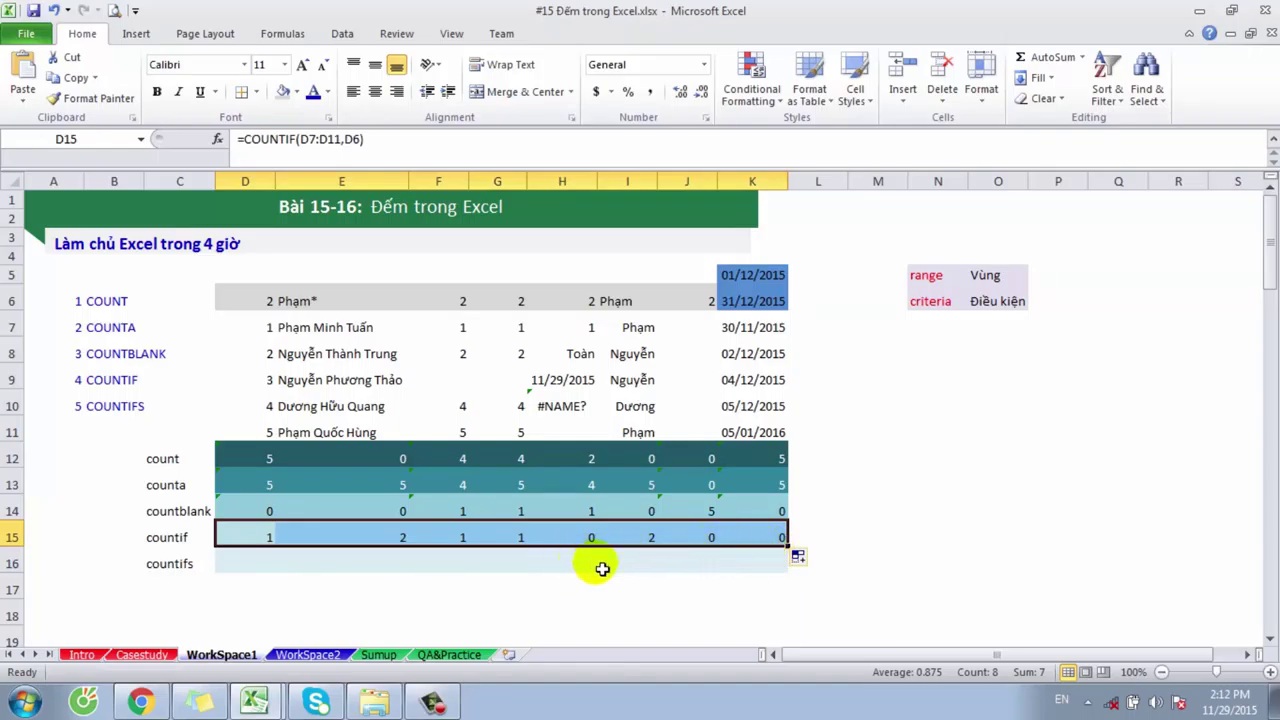
{"action": "left_click", "coordinate": [645, 440]}
{"action": "left_click", "coordinate": [640, 328]}
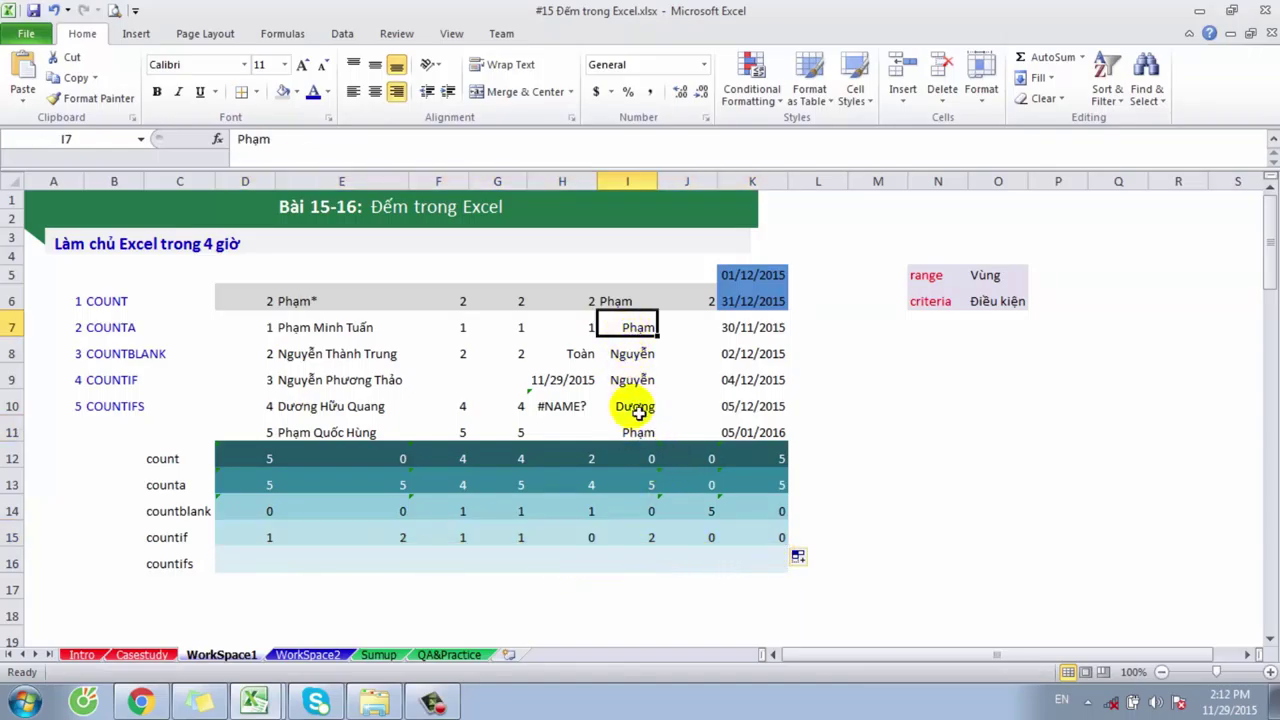
{"action": "left_click", "coordinate": [652, 540]}
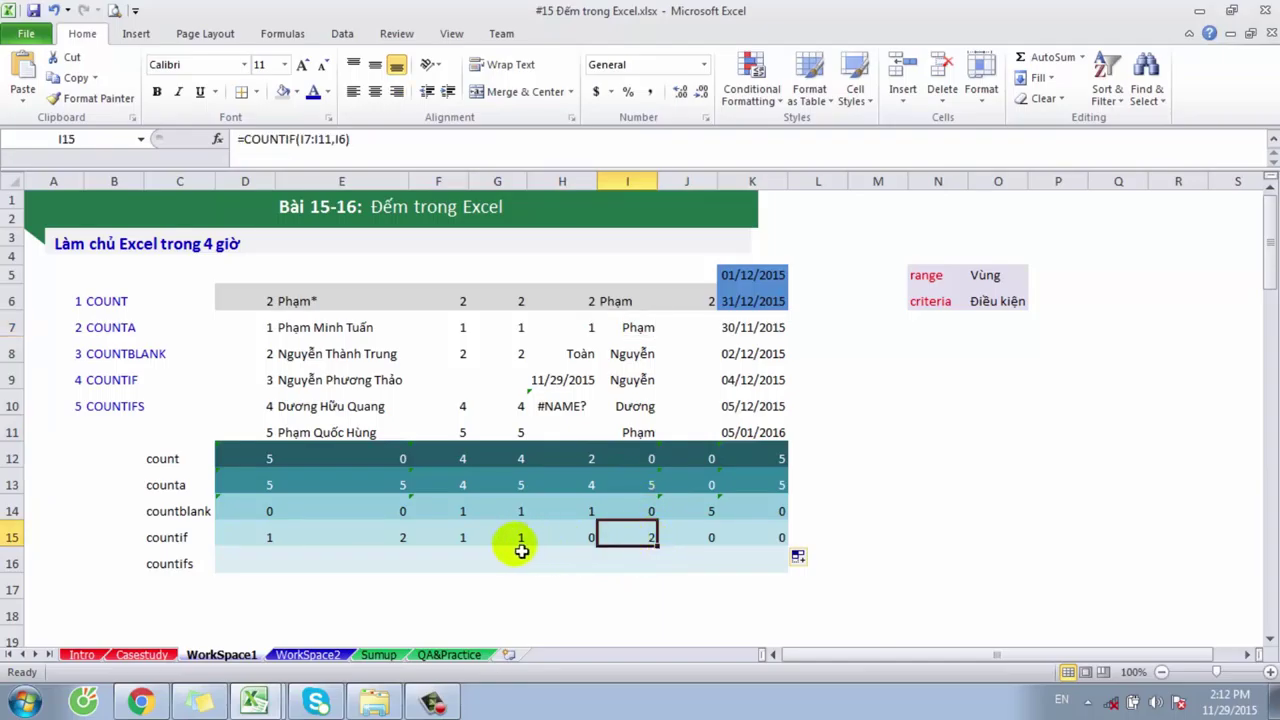
{"action": "left_click", "coordinate": [373, 537]}
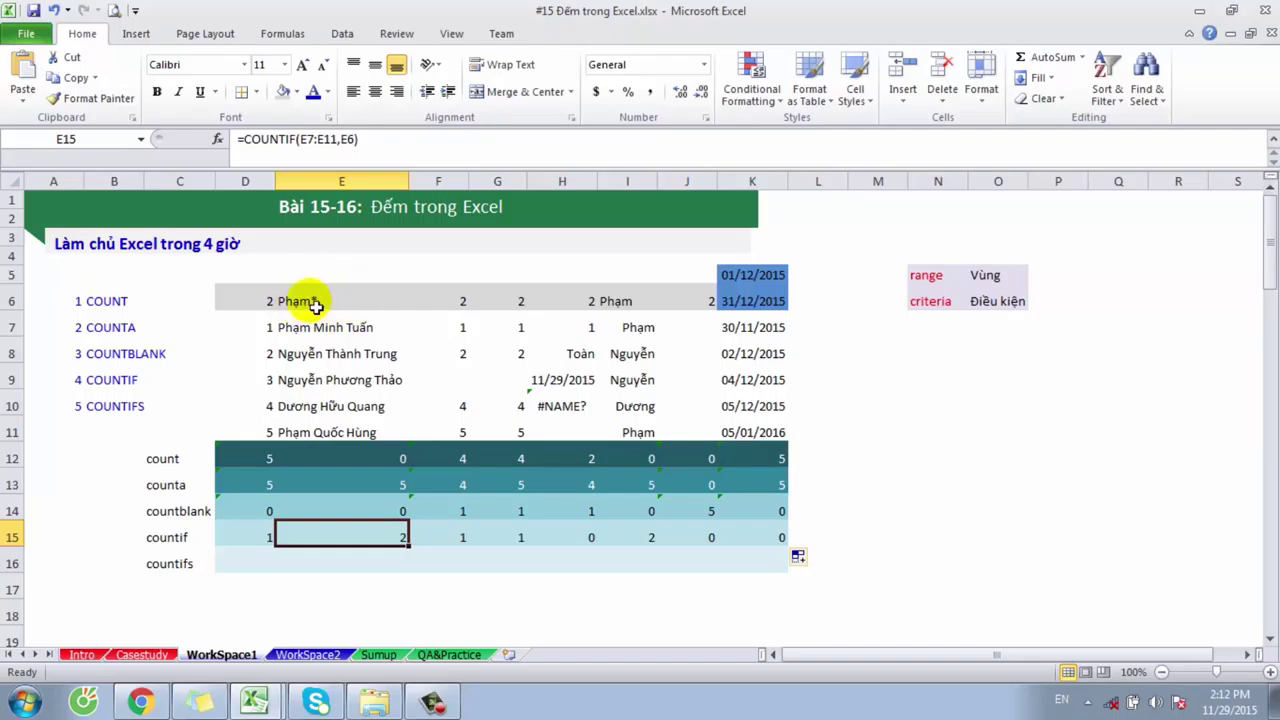
Step: Change E6's criterion to the *Quang wildcard and check the count in E15
{"action": "left_click", "coordinate": [353, 305]}
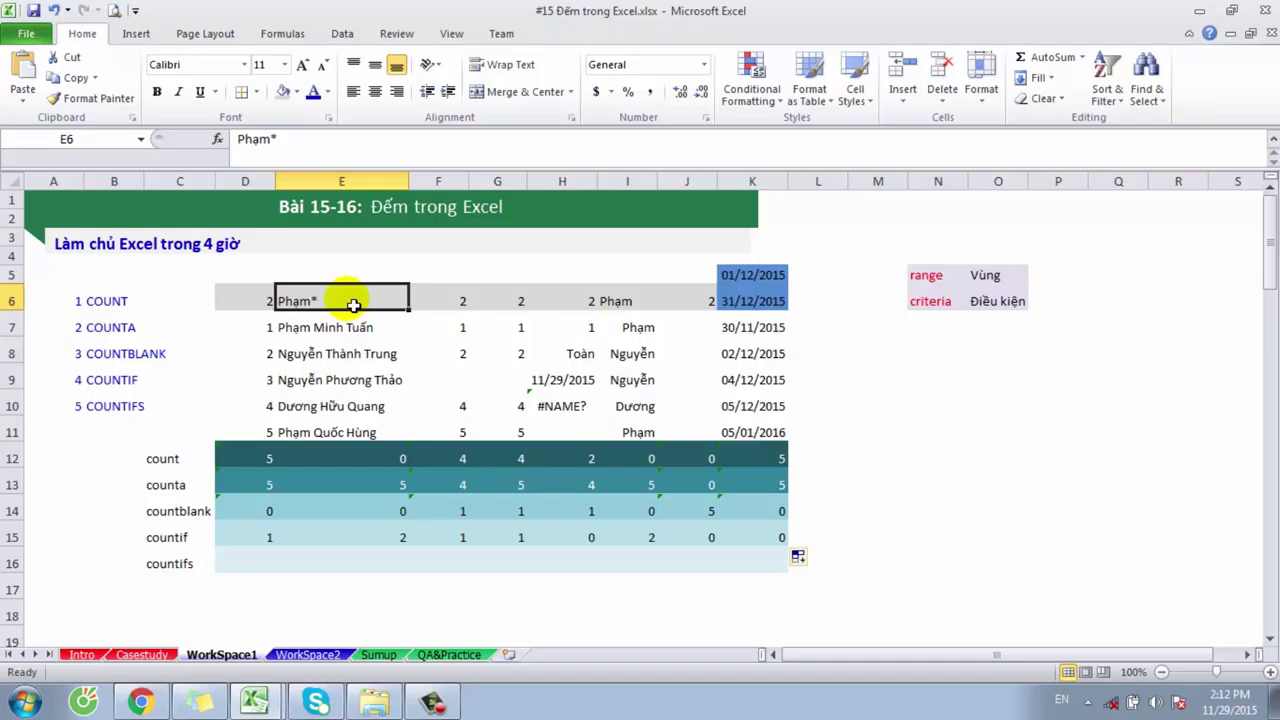
{"action": "type", "text": "*"}
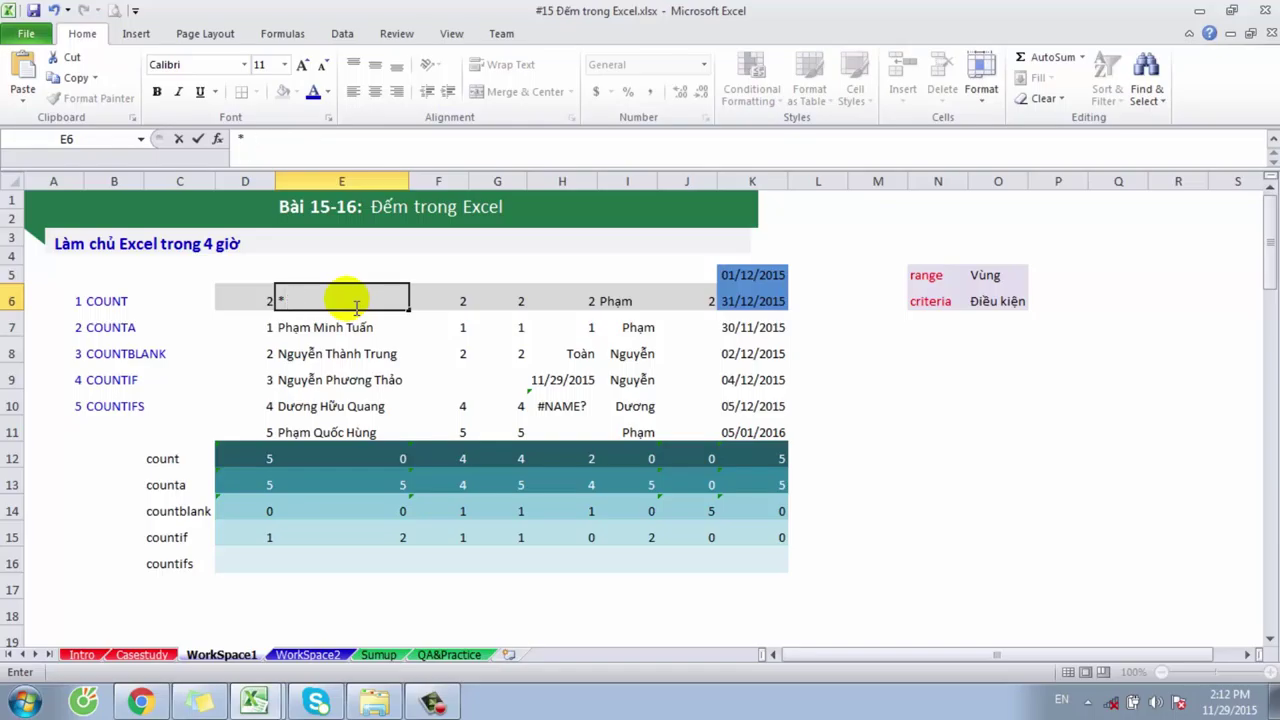
{"action": "key", "text": "Return"}
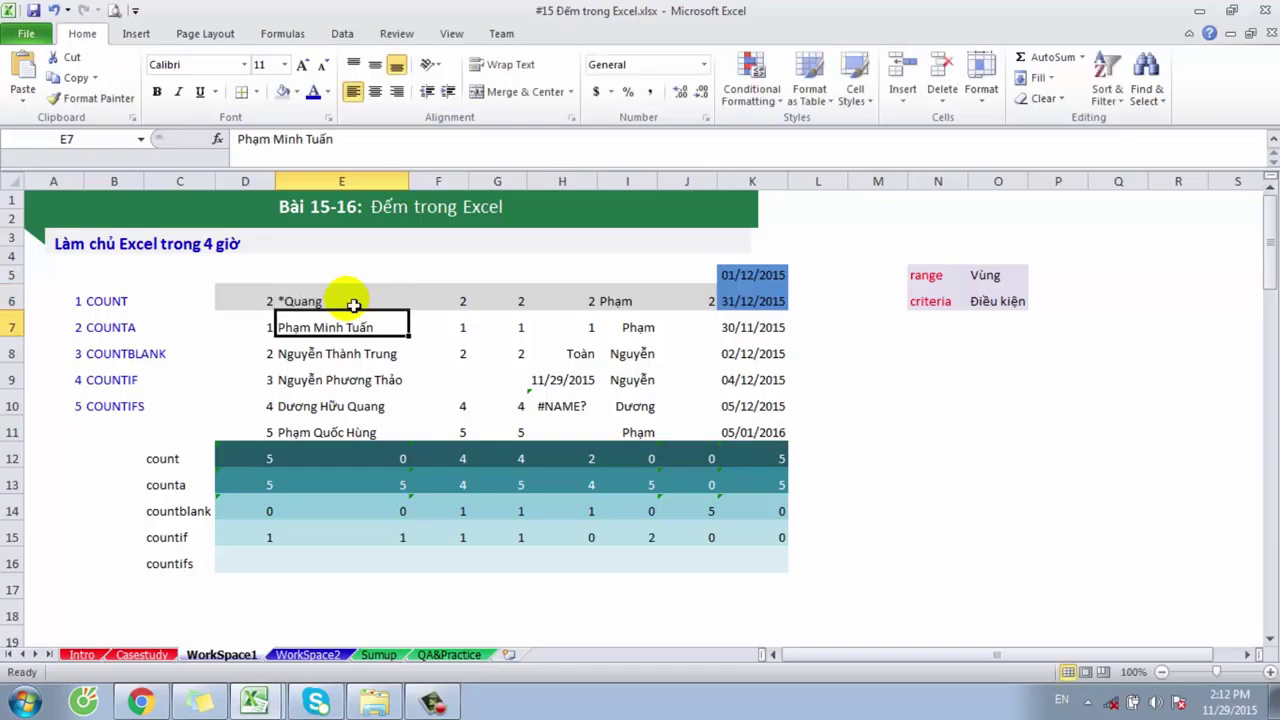
{"action": "left_click", "coordinate": [332, 537]}
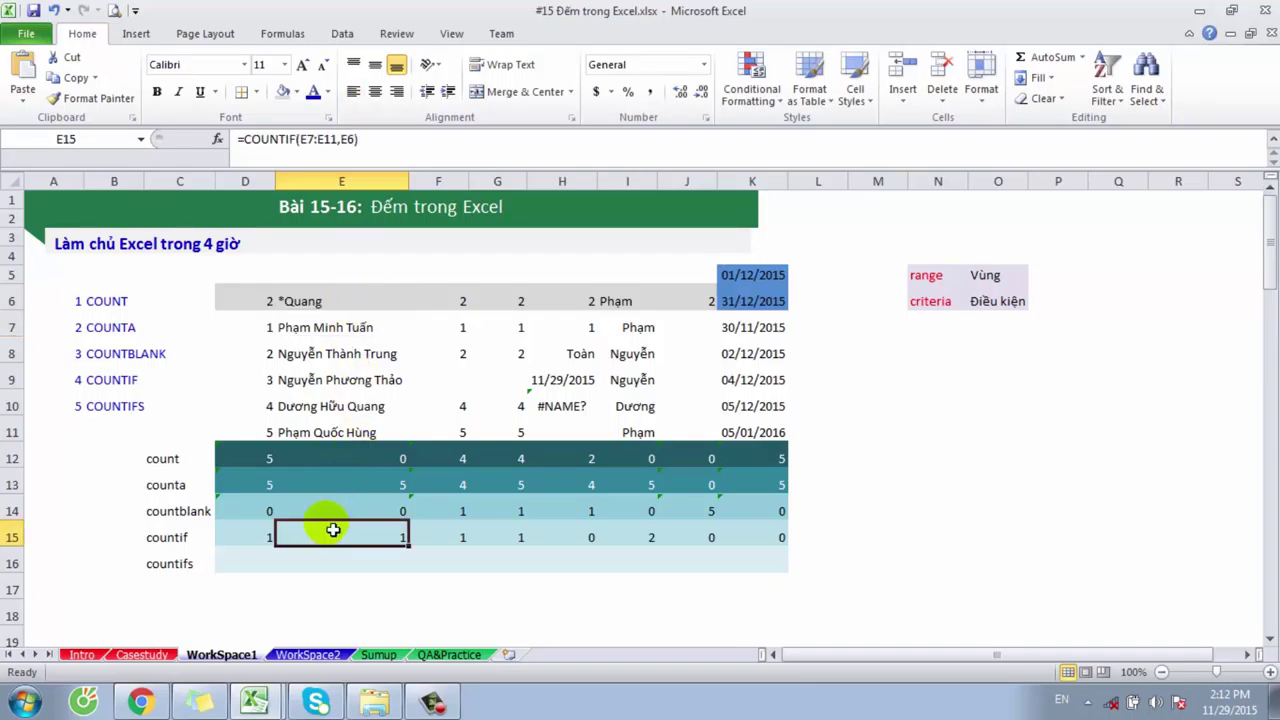
Step: Replace E6 with E7's full name via AutoComplete, making E15 count 1
{"action": "left_click", "coordinate": [360, 303]}
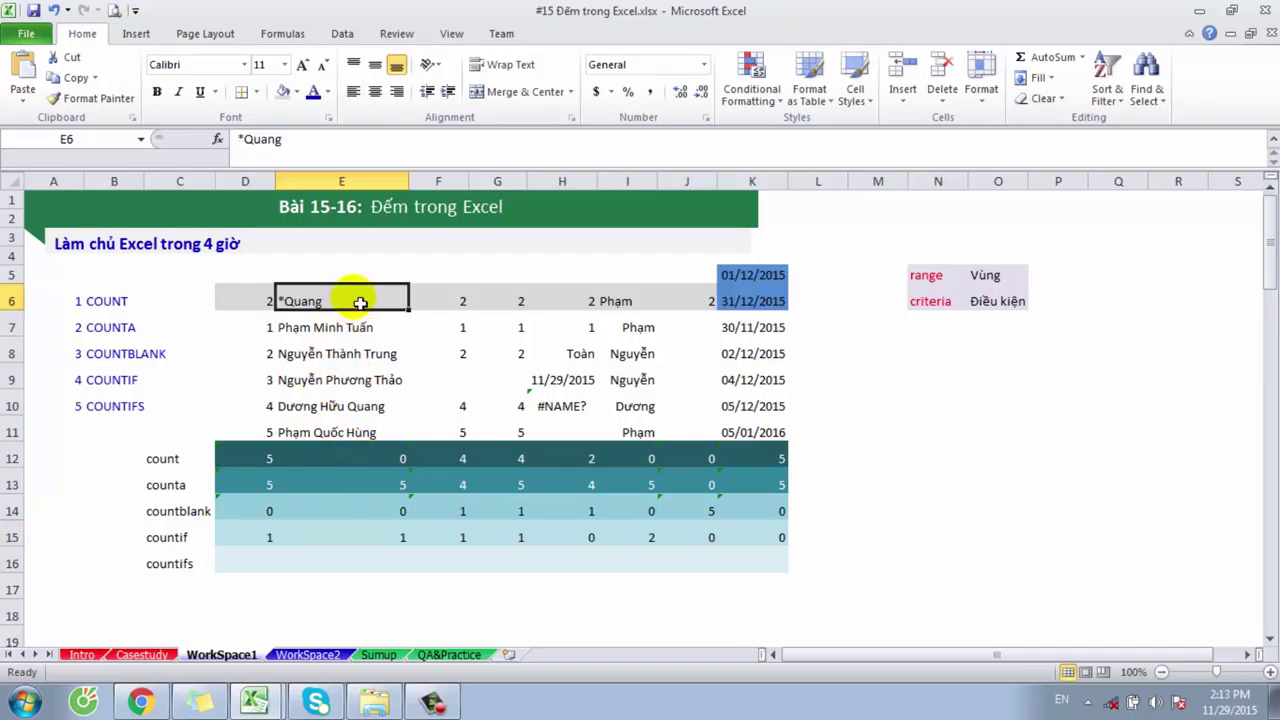
{"action": "type", "text": "P"}
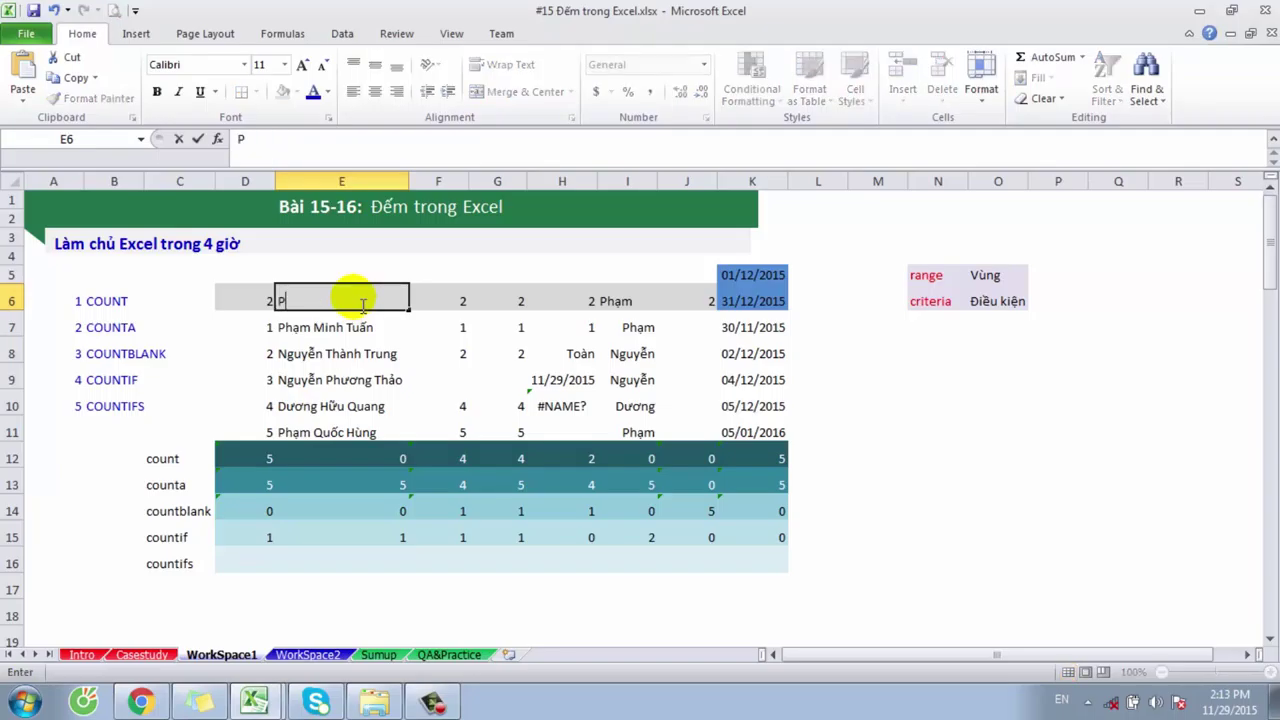
{"action": "type", "text": "hạm Minh"}
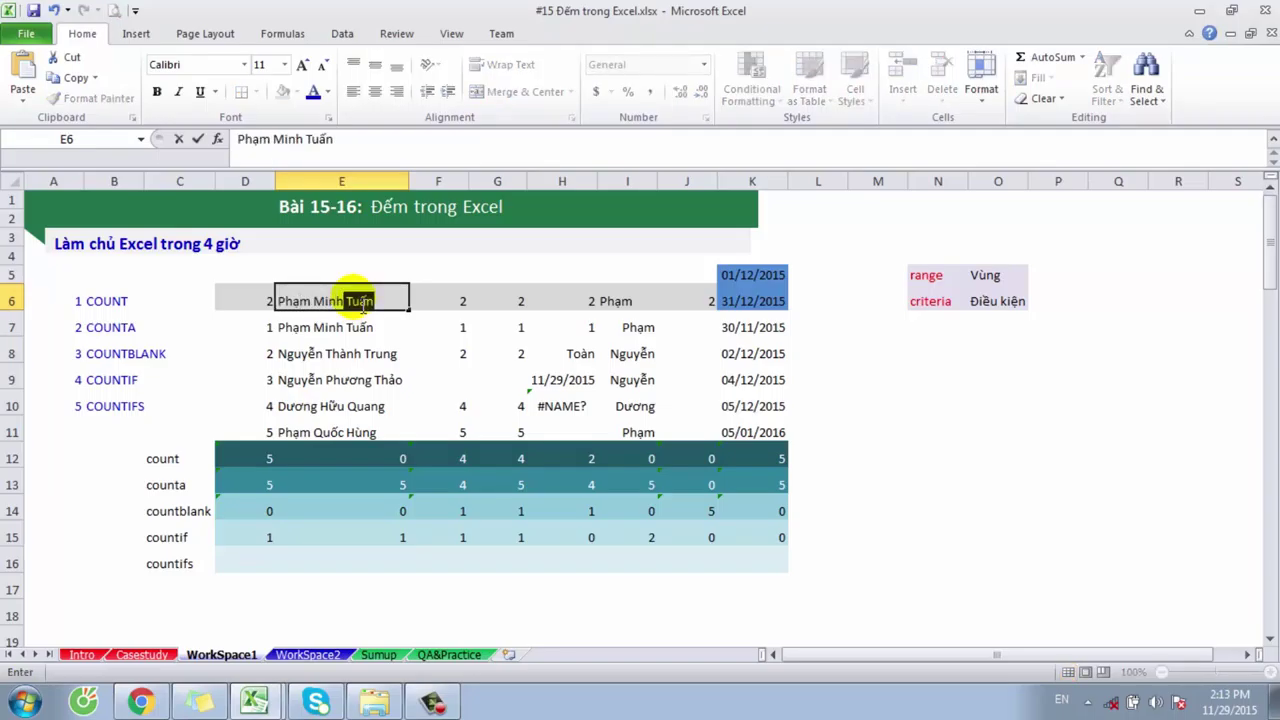
{"action": "key", "text": "Return"}
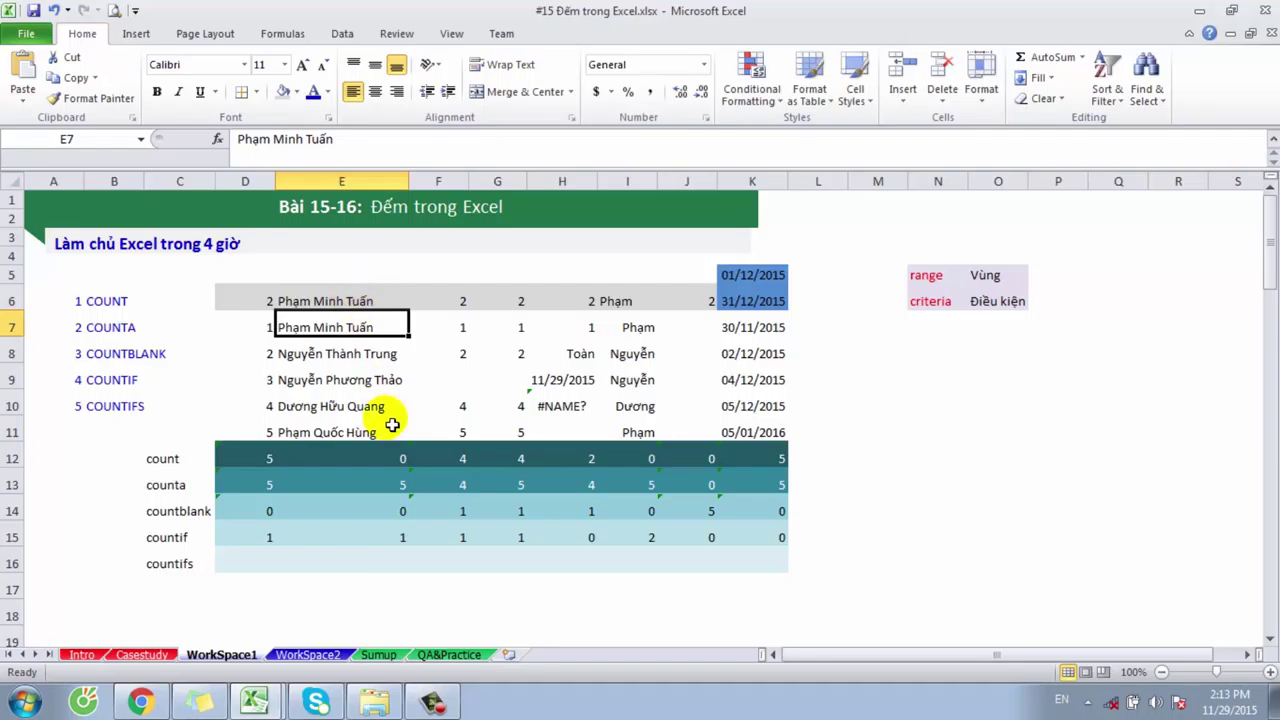
{"action": "left_click", "coordinate": [379, 544]}
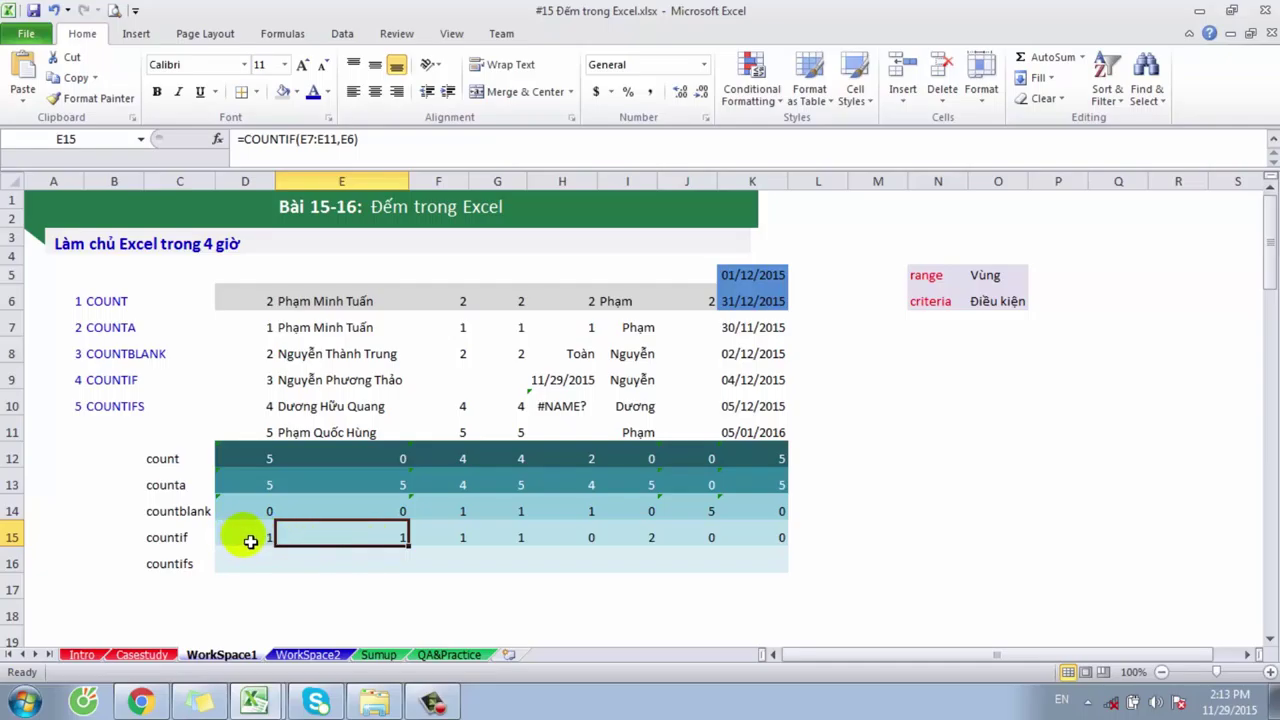
{"action": "left_click", "coordinate": [250, 541]}
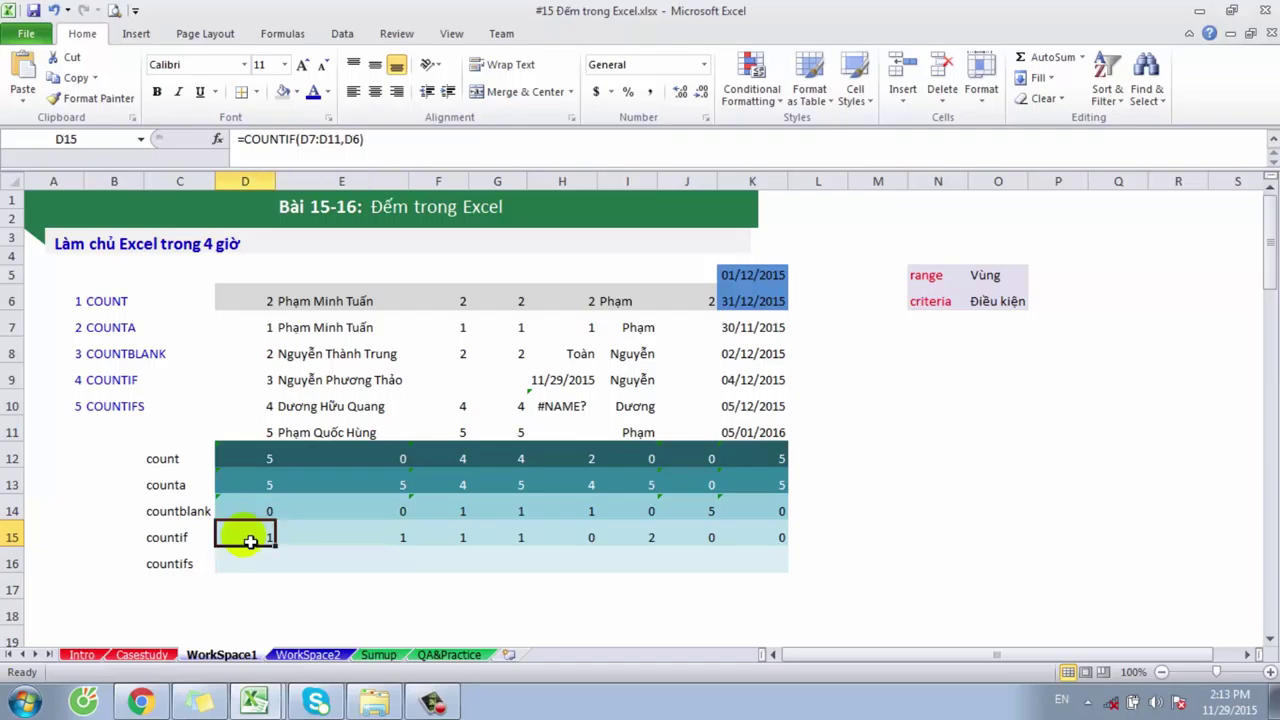
Step: Change D15 to =COUNTIF(D7:D11,">"&D6) and set criterion D6 to 1.5
{"action": "double_click", "coordinate": [250, 541]}
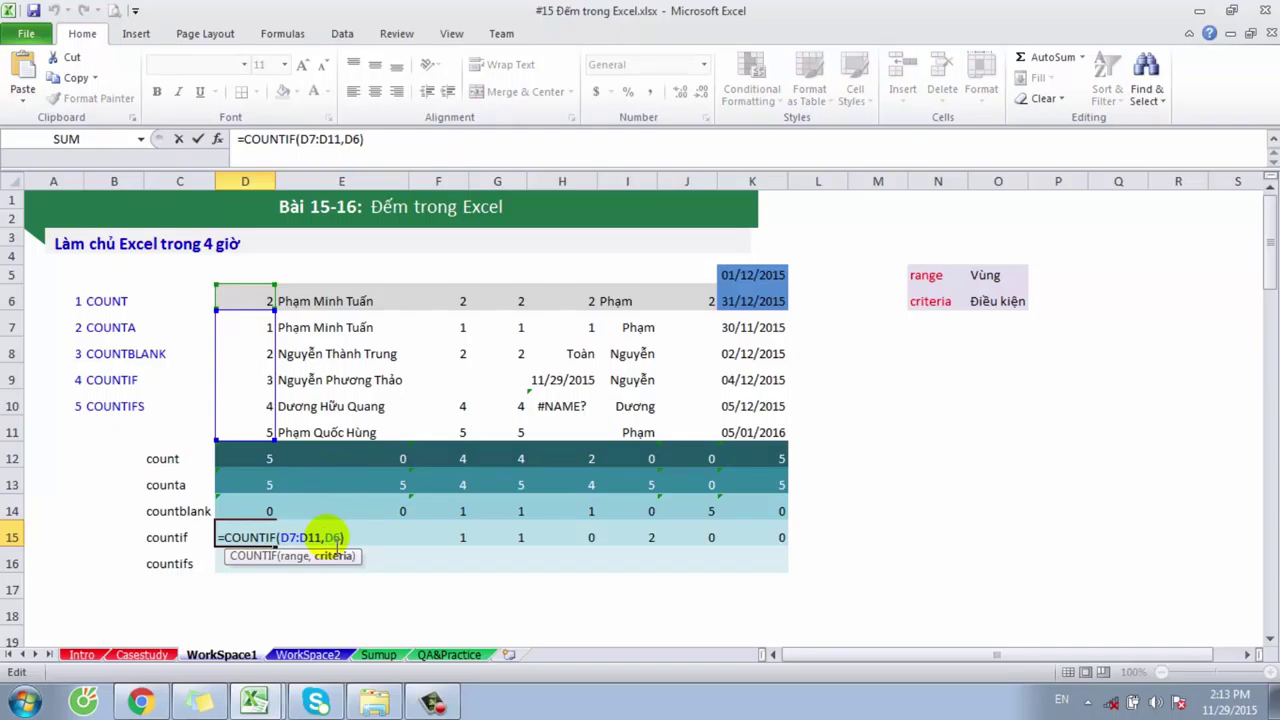
{"action": "type", "text": "\">\""}
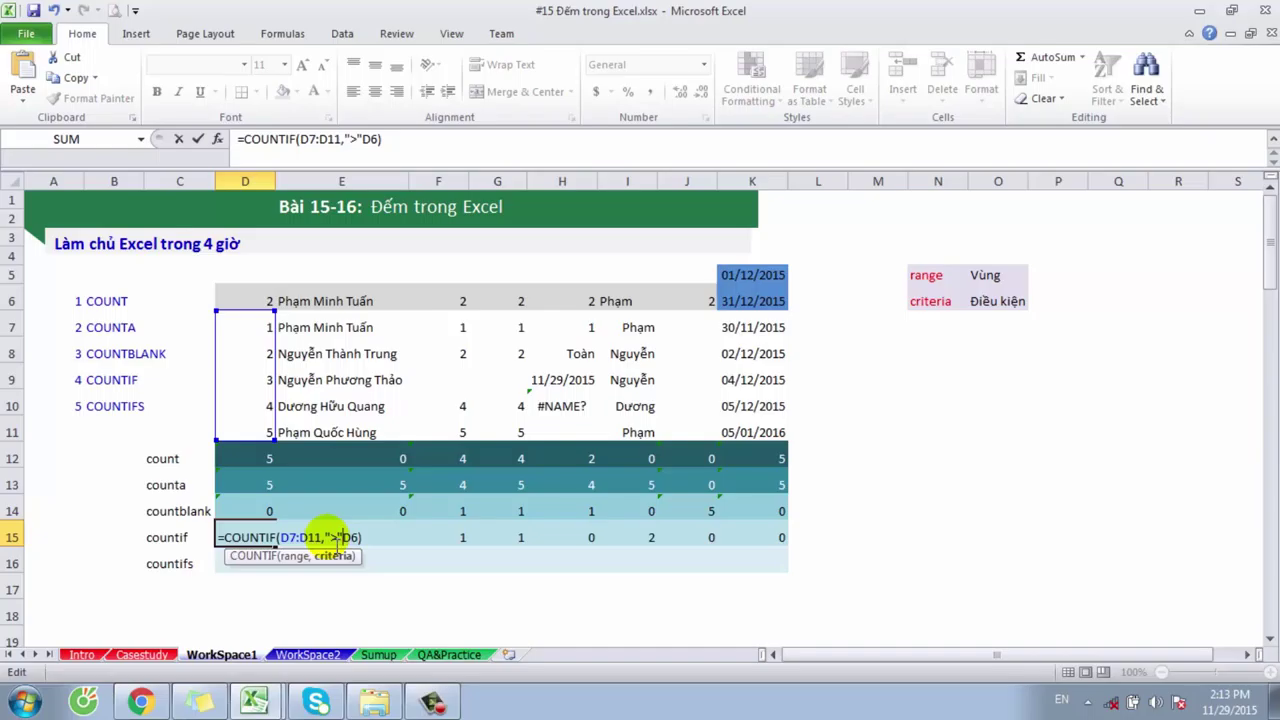
{"action": "type", "text": "&"}
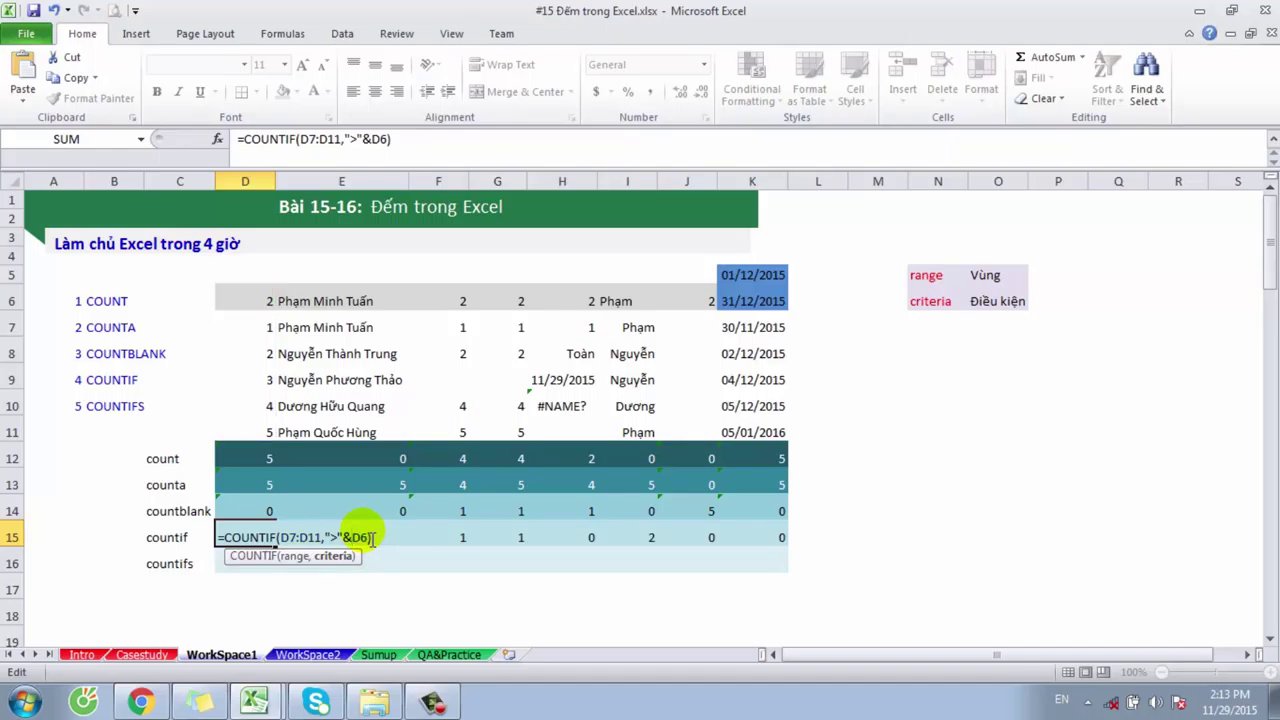
{"action": "key", "text": "Return"}
{"action": "key", "text": "Up"}
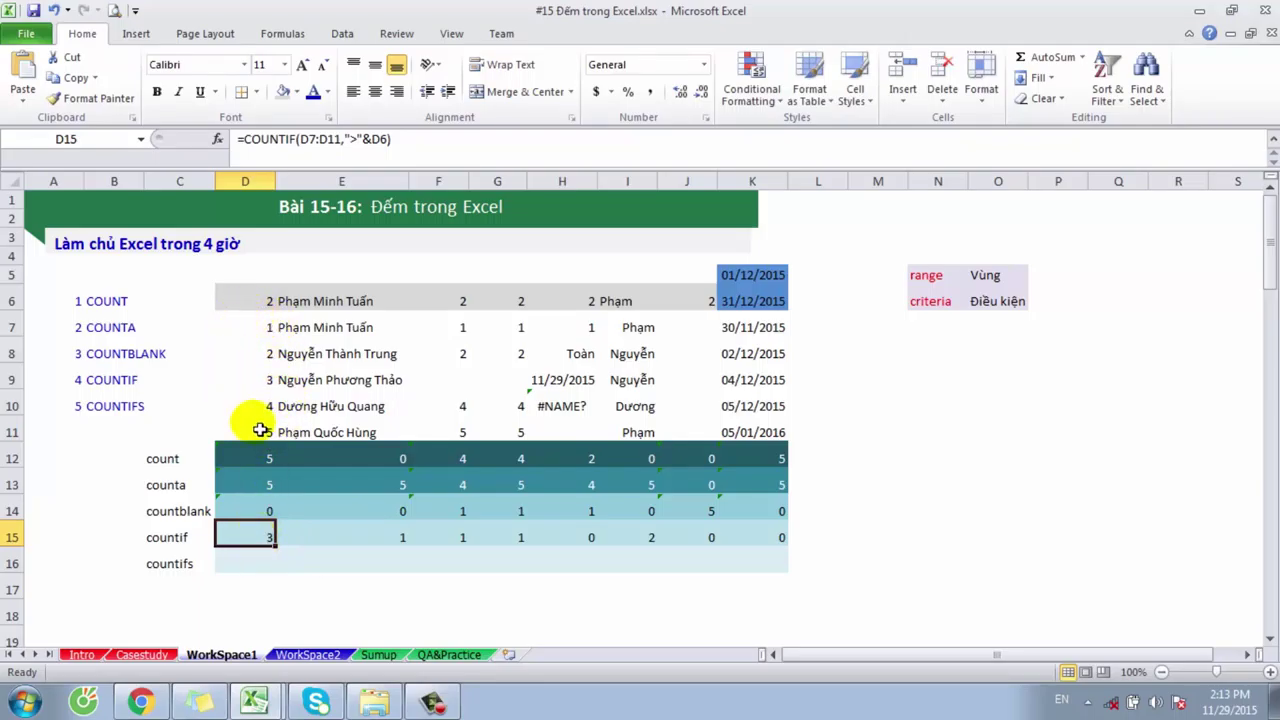
{"action": "left_click", "coordinate": [256, 298]}
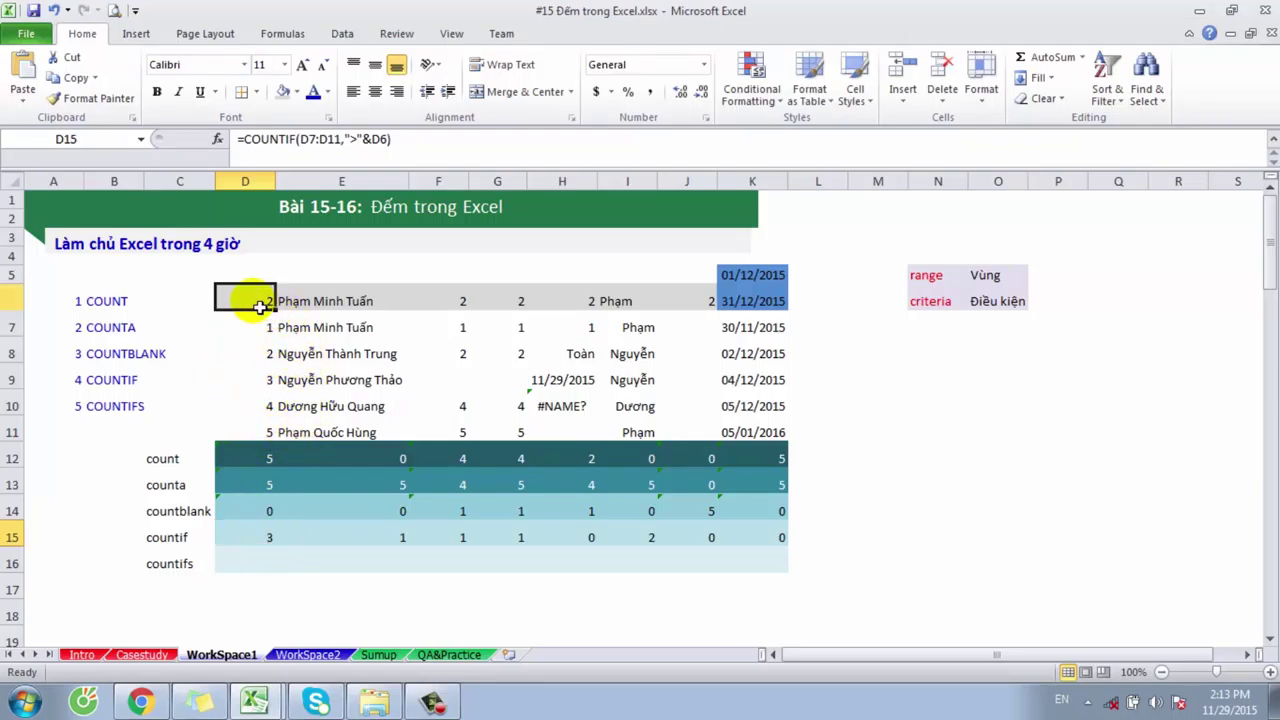
{"action": "type", "text": "1."}
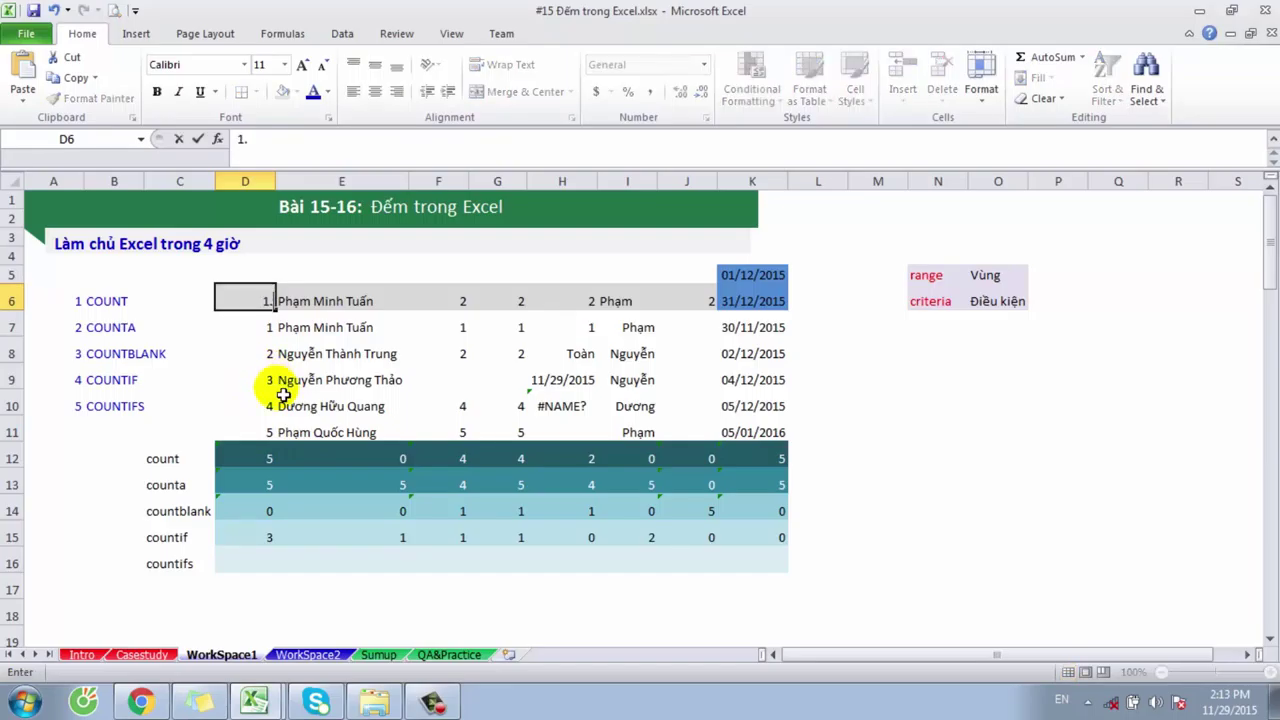
{"action": "type", "text": "5"}
{"action": "left_click", "coordinate": [281, 382]}
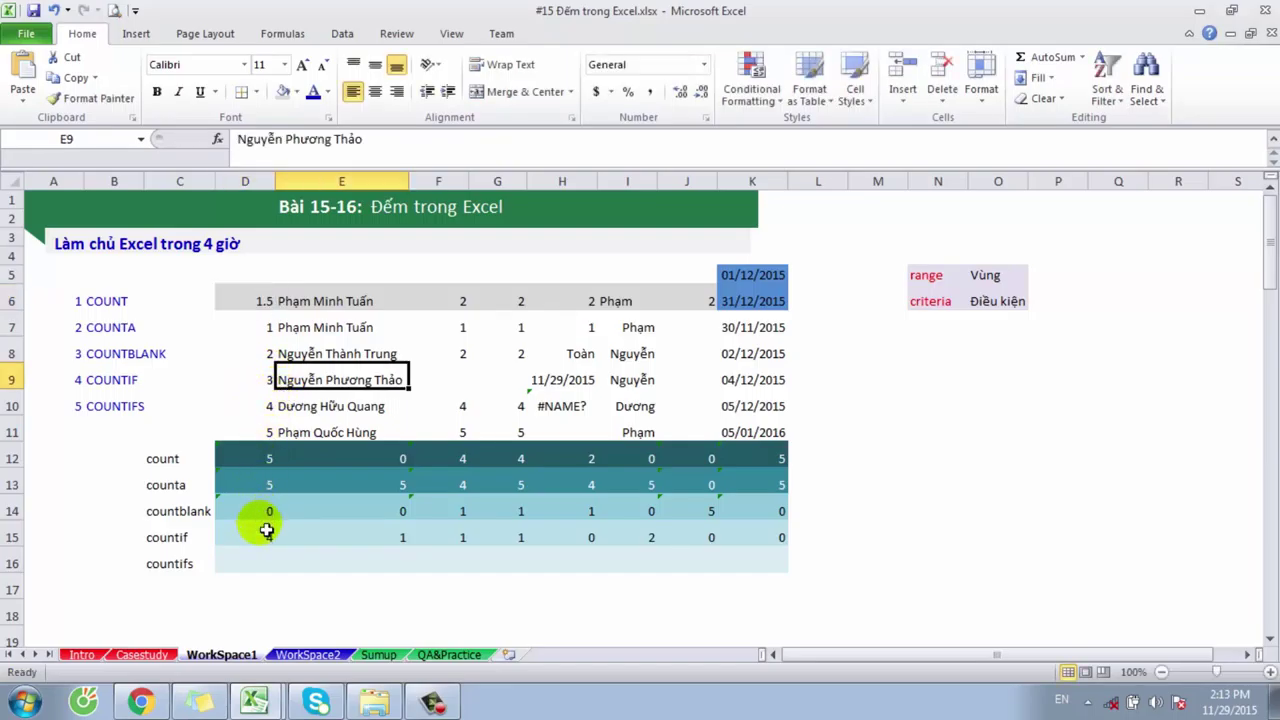
{"action": "left_click", "coordinate": [266, 537]}
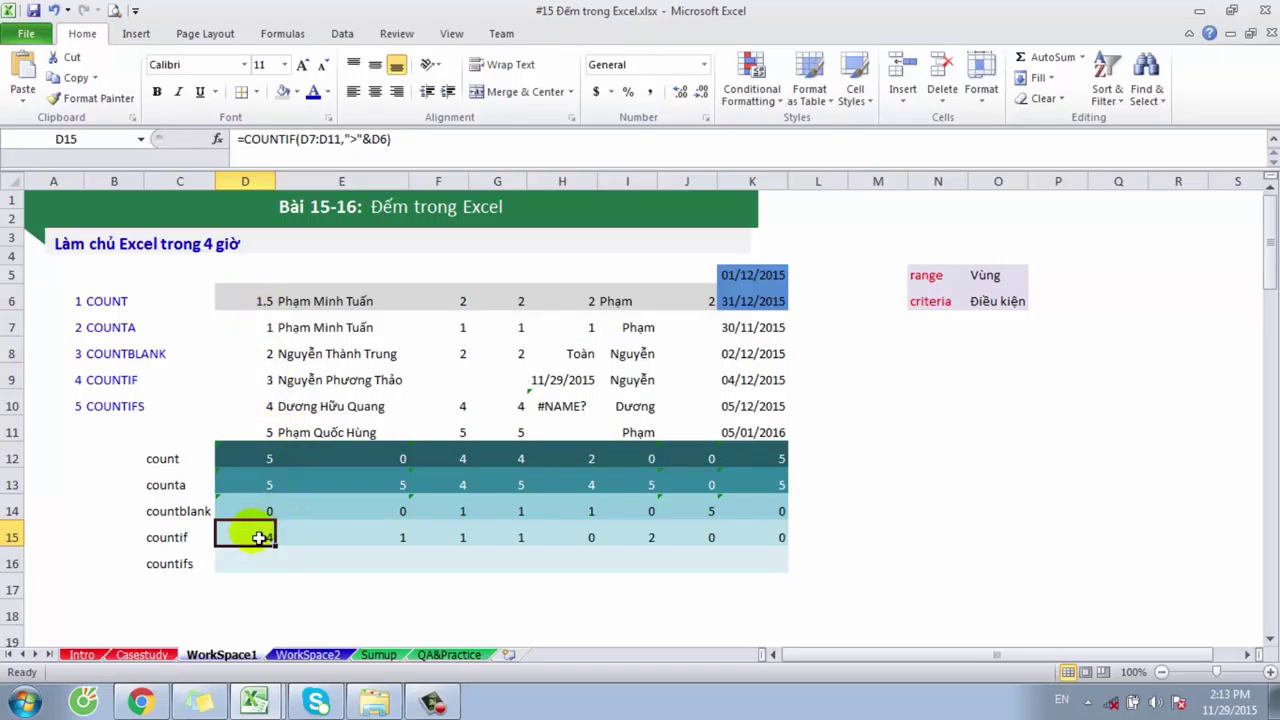
Step: Replace the D6 reference so D15 reads =COUNTIF(D7:D11,">1.5"), returning 4
{"action": "double_click", "coordinate": [259, 538]}
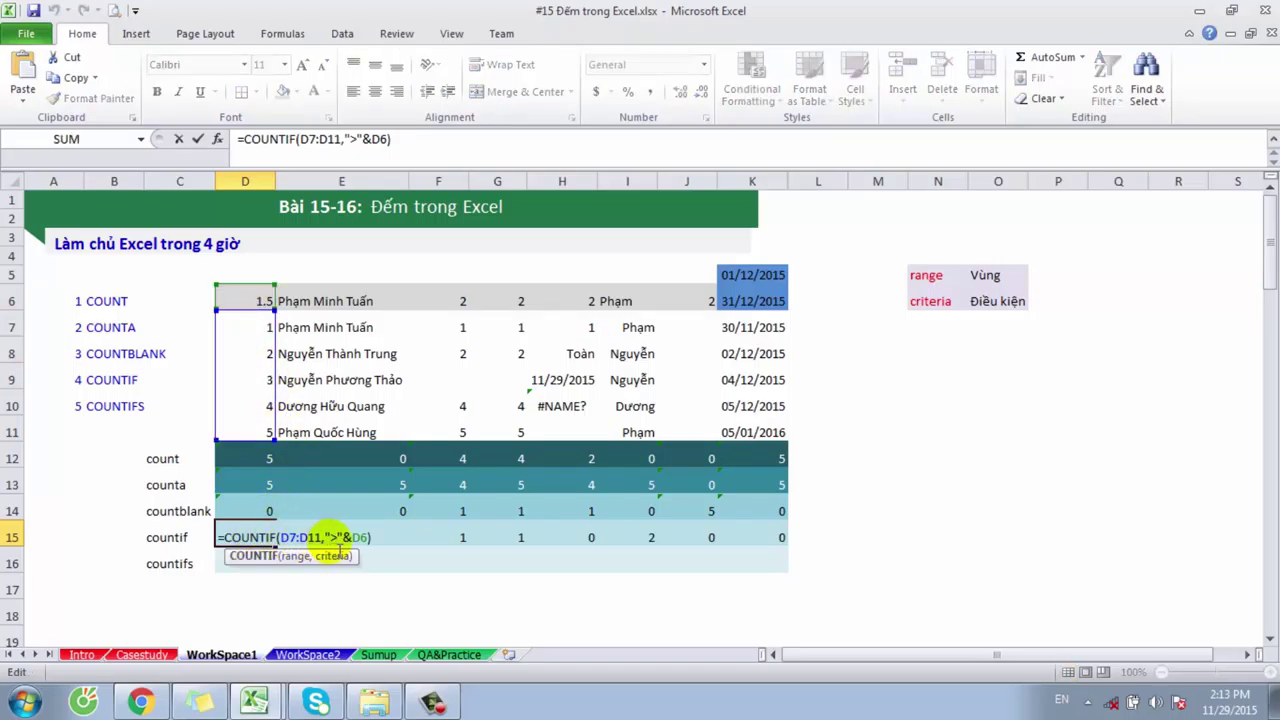
{"action": "left_click_drag", "start_coordinate": [339, 540], "coordinate": [376, 541]}
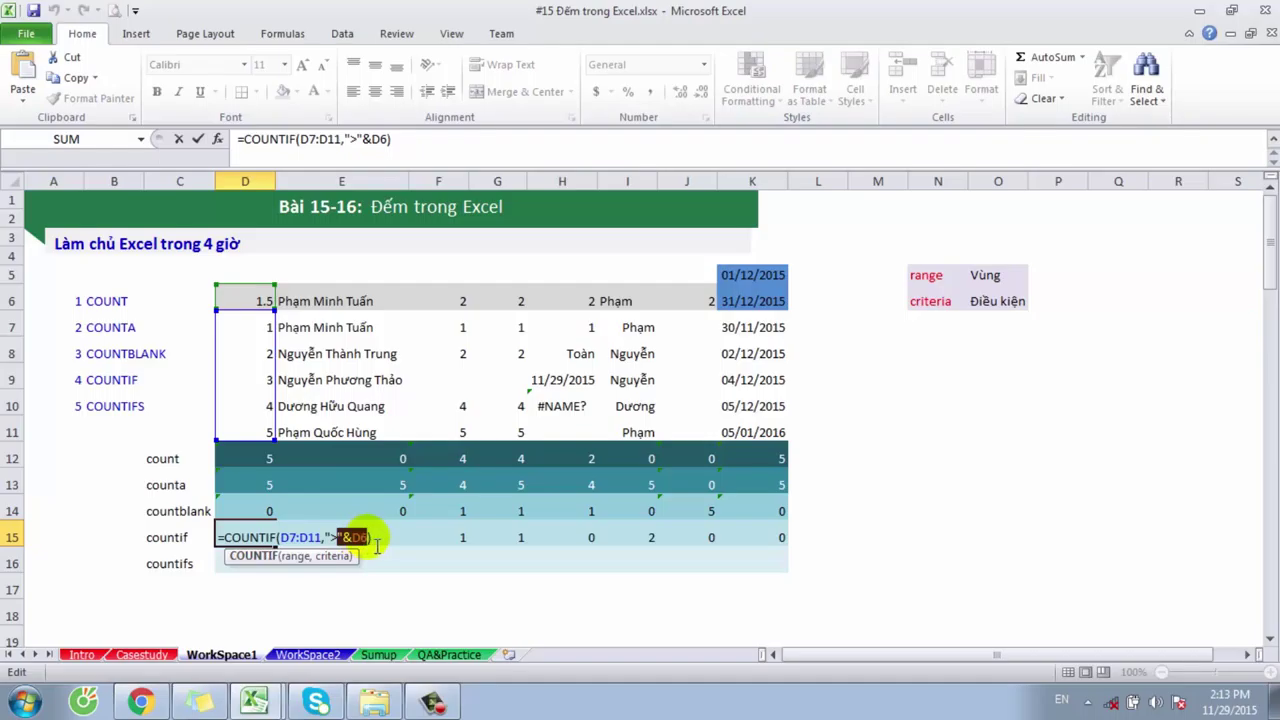
{"action": "type", "text": "1.5"}
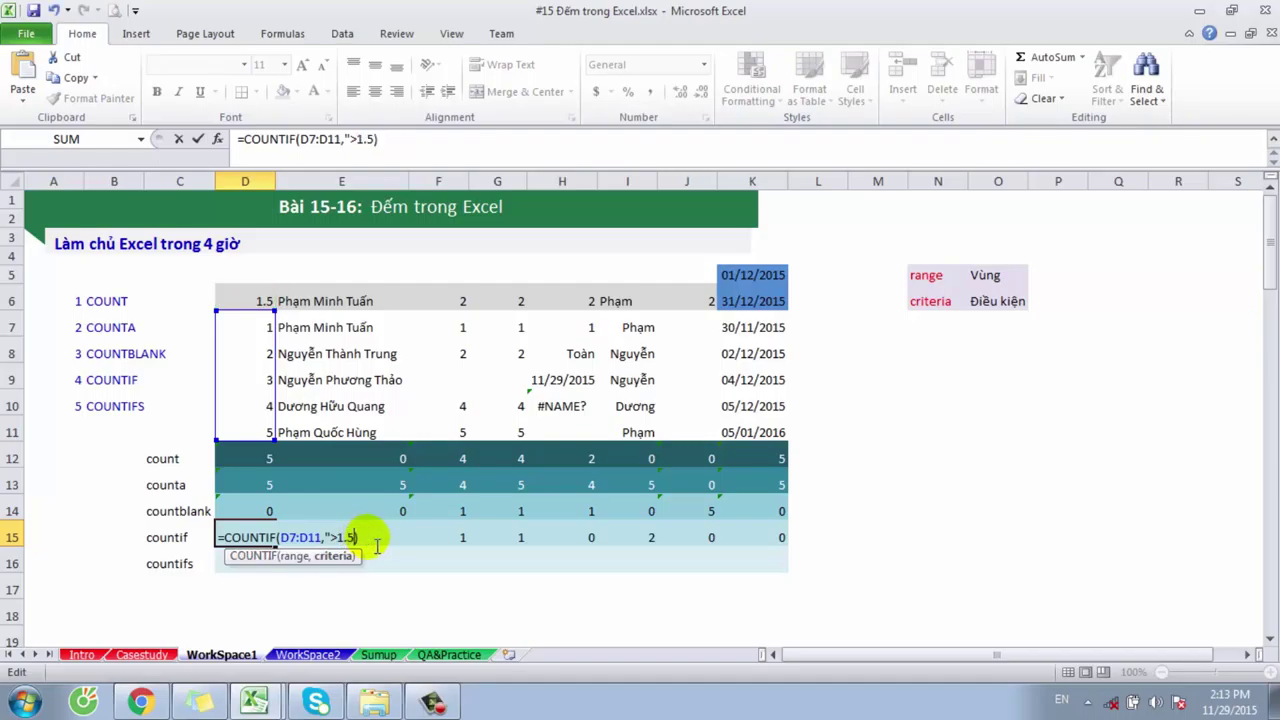
{"action": "type", "text": "\""}
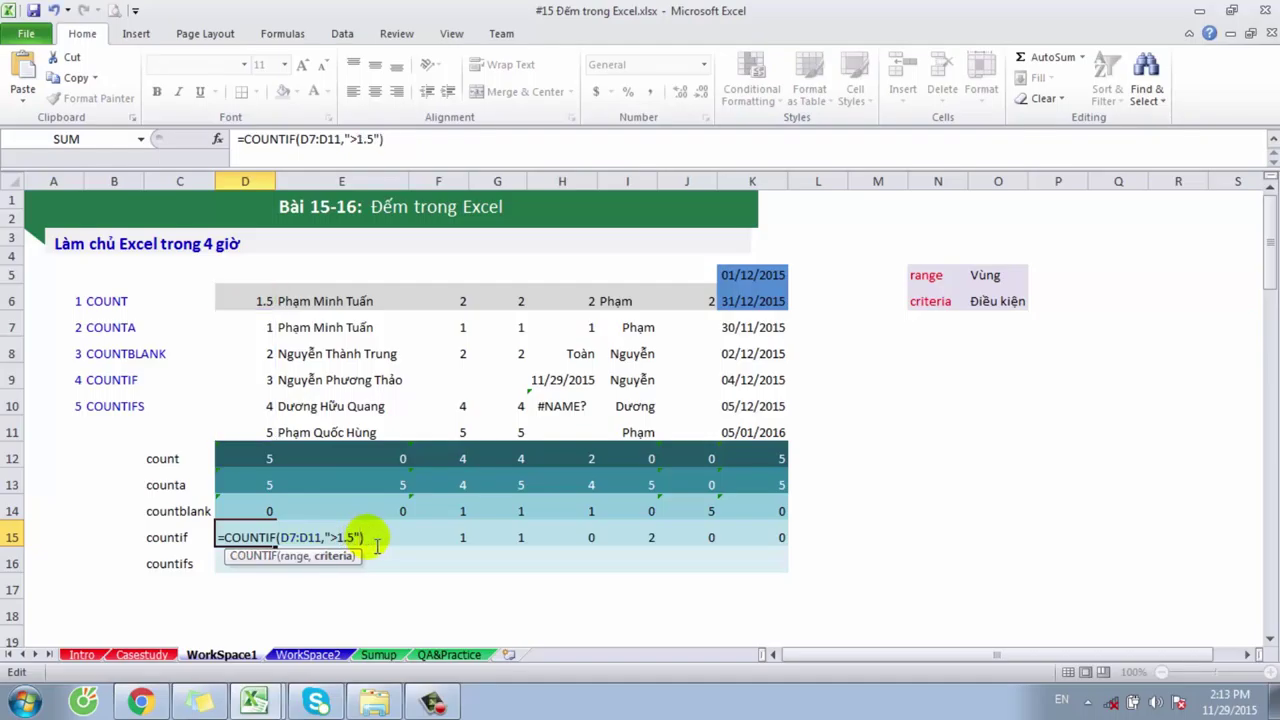
{"action": "key", "text": "Return"}
{"action": "key", "text": "Up"}
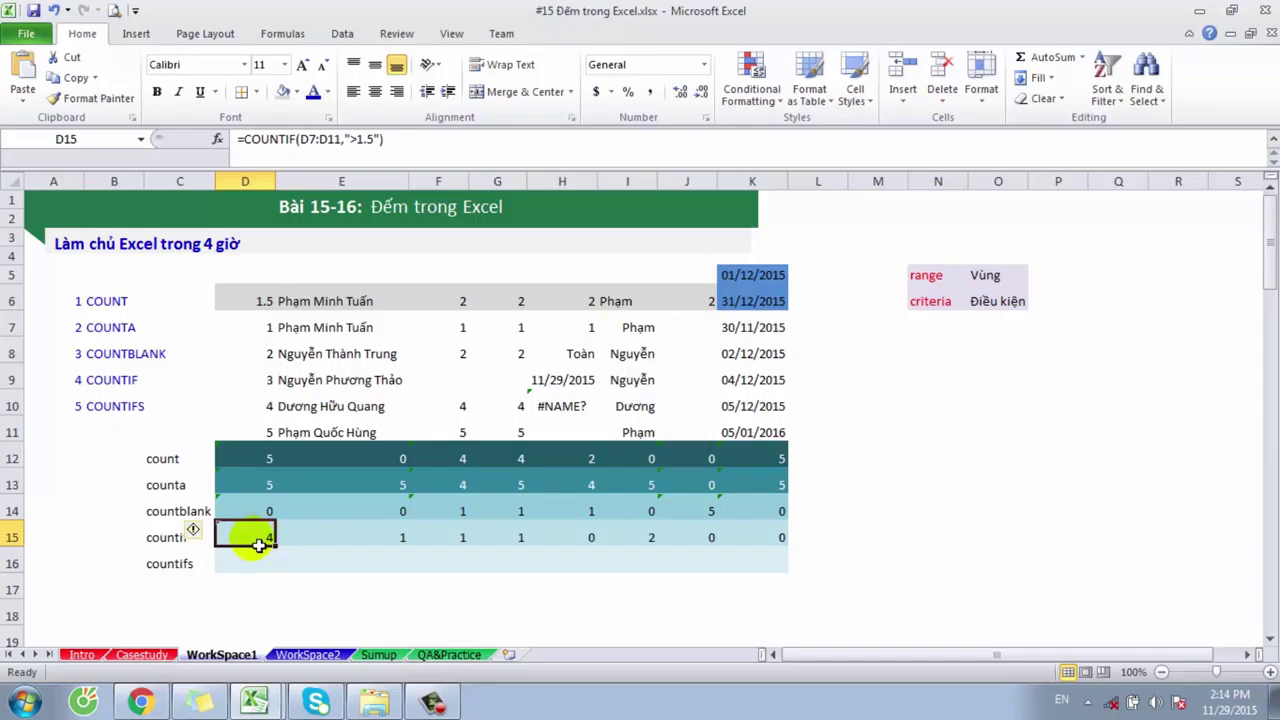
{"action": "double_click", "coordinate": [259, 543]}
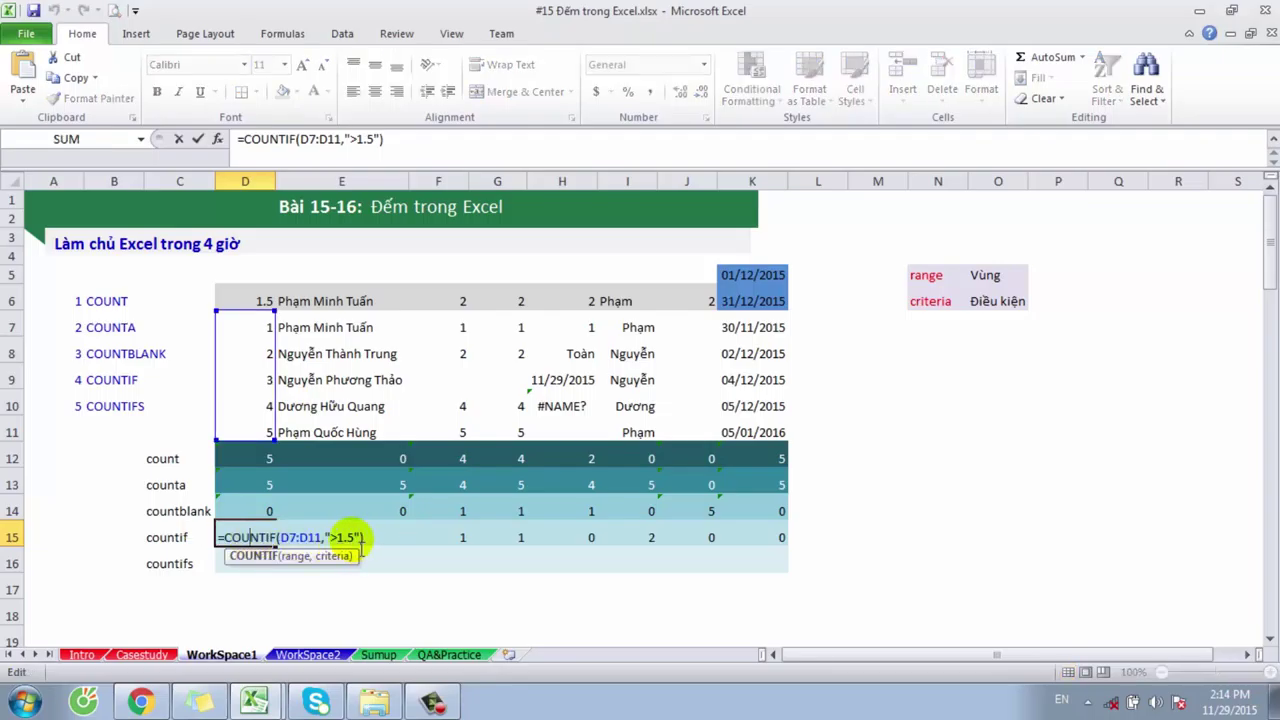
{"action": "key", "text": "Return"}
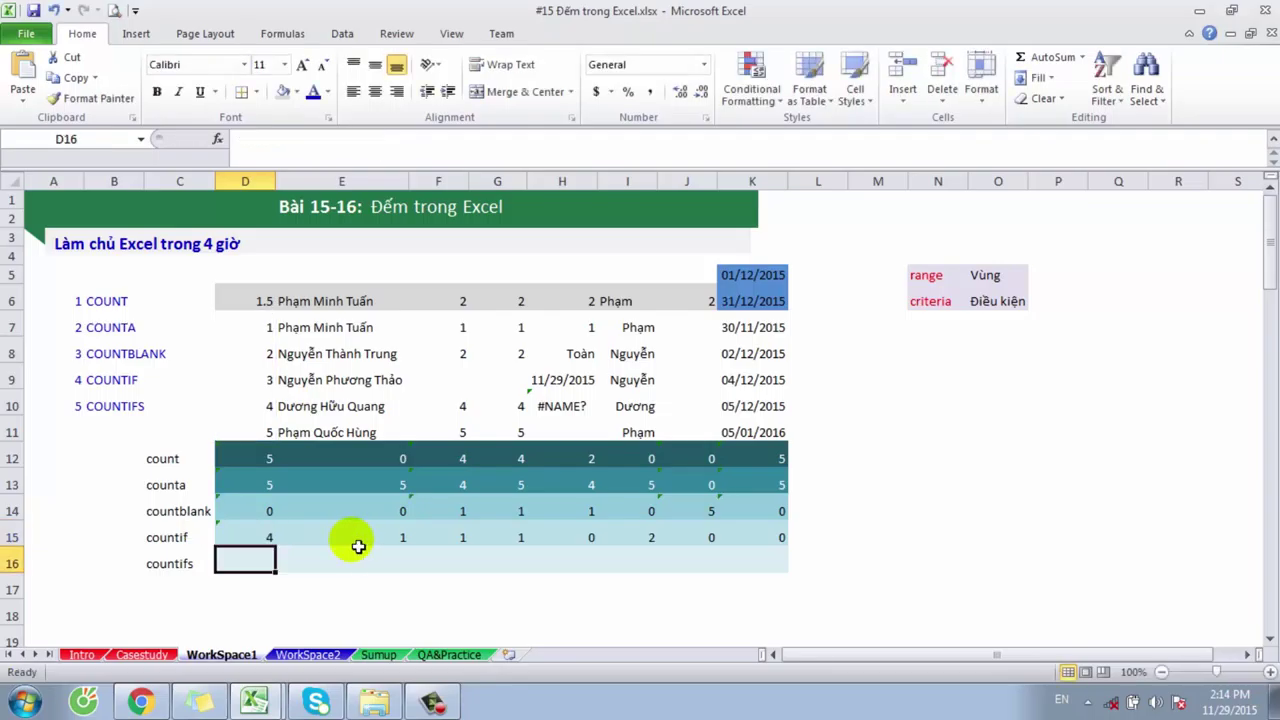
{"action": "left_click", "coordinate": [230, 537]}
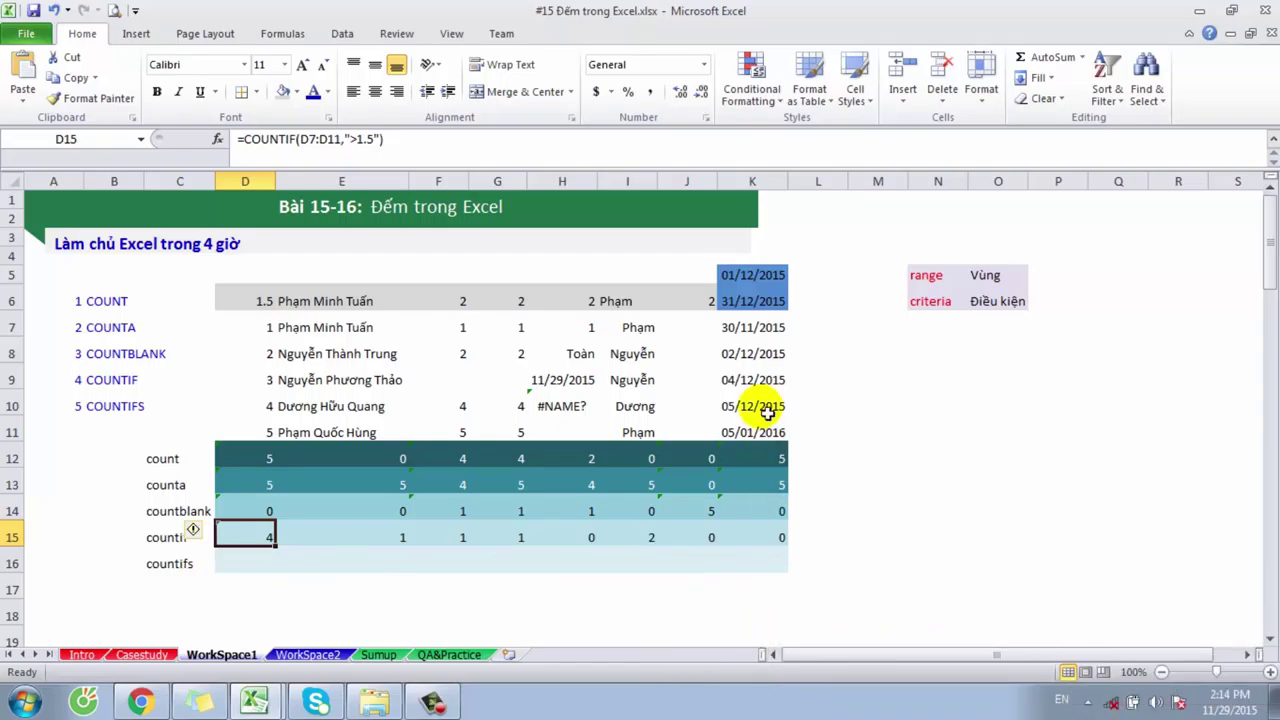
{"action": "left_click_drag", "start_coordinate": [765, 328], "coordinate": [790, 430]}
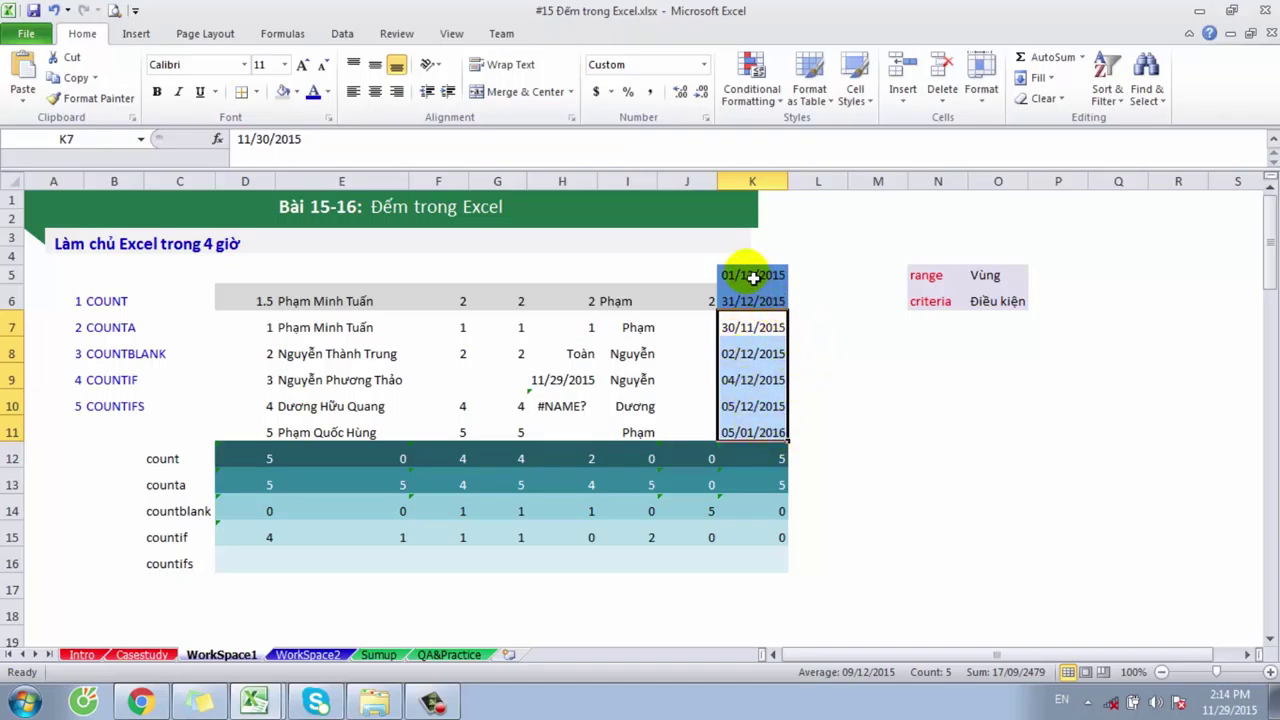
{"action": "left_click_drag", "start_coordinate": [752, 272], "coordinate": [770, 430]}
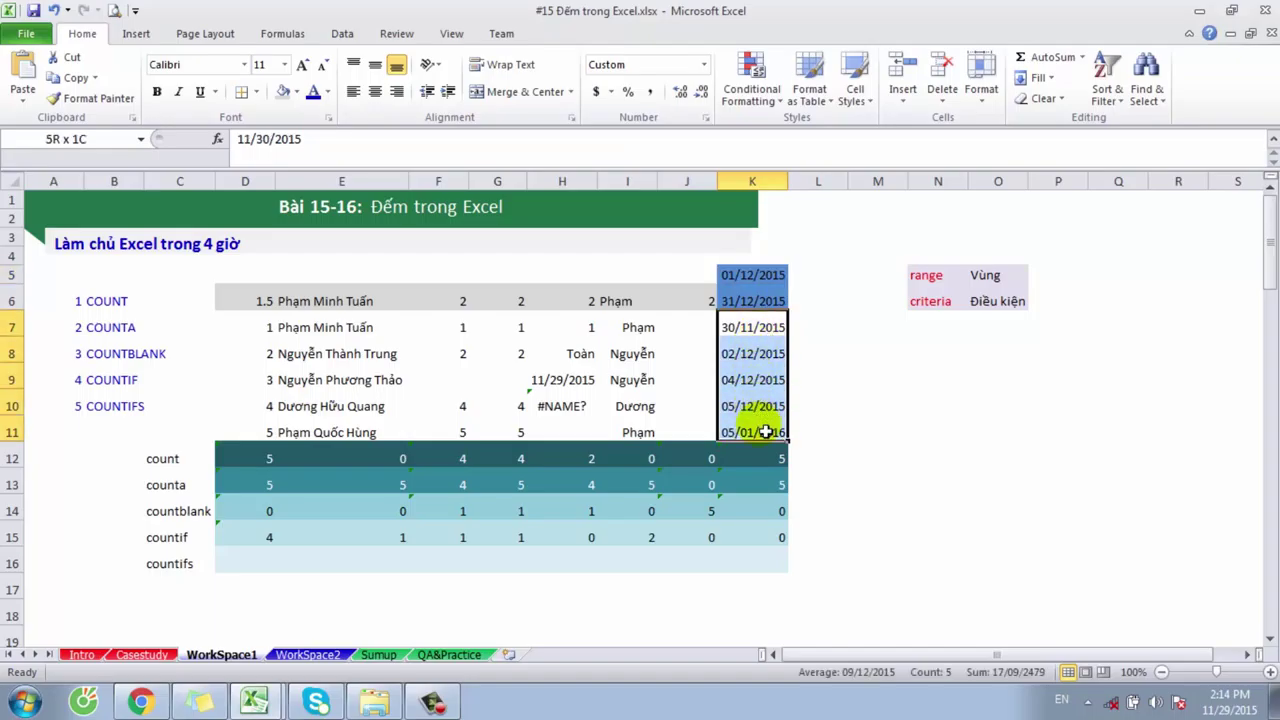
{"action": "left_click", "coordinate": [764, 299]}
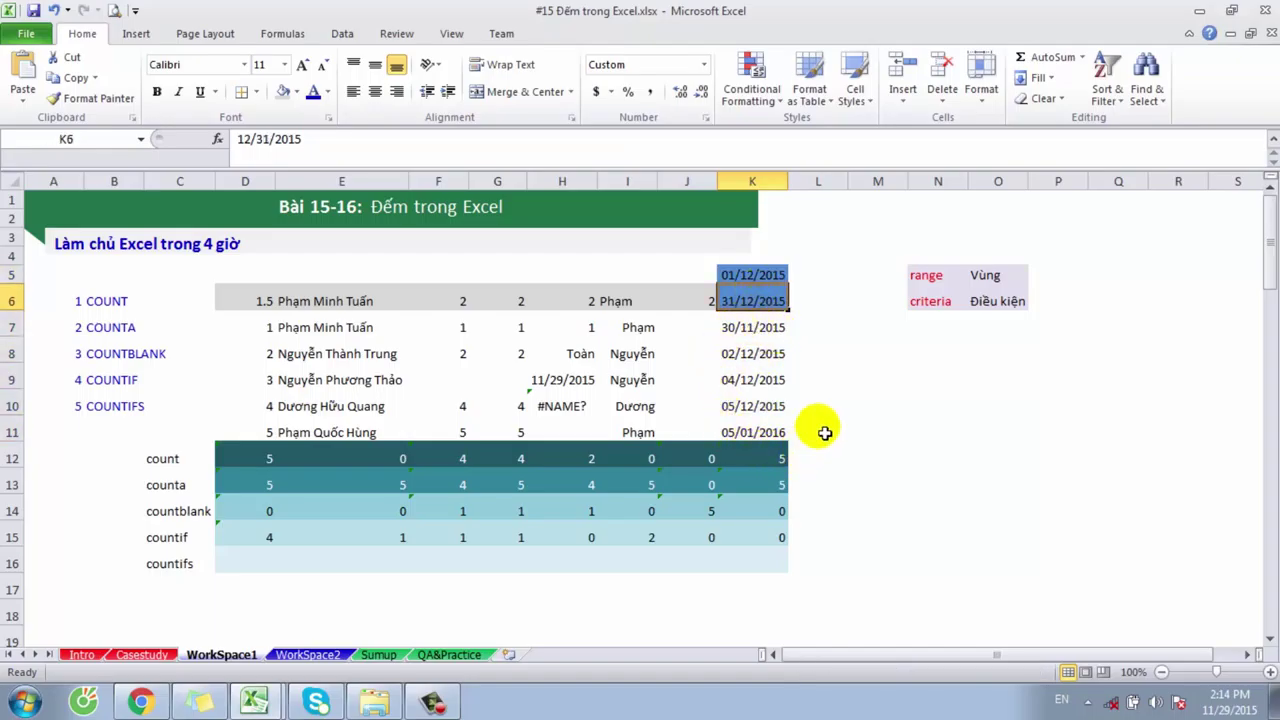
{"action": "left_click", "coordinate": [768, 561]}
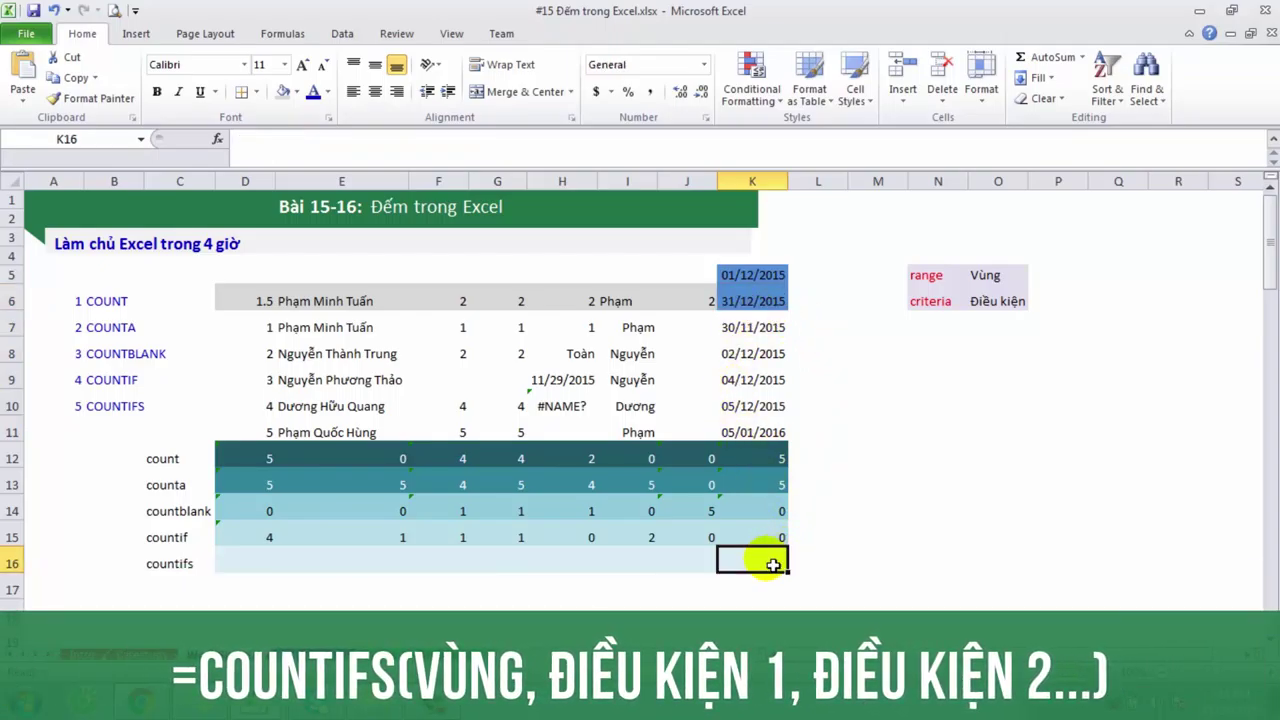
Step: Start =COUNTIFS in K16 with range K7:K11 and start-date criterion ">="&K5
{"action": "type", "text": "=co"}
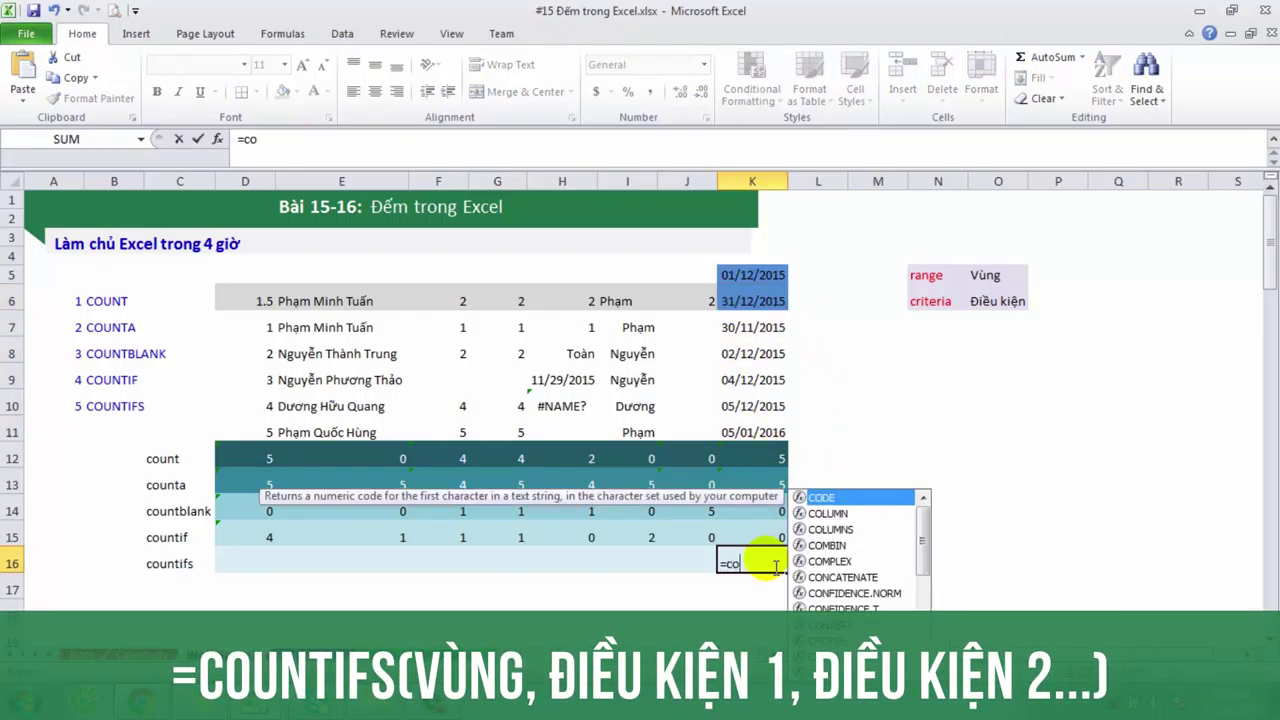
{"action": "type", "text": "untifs"}
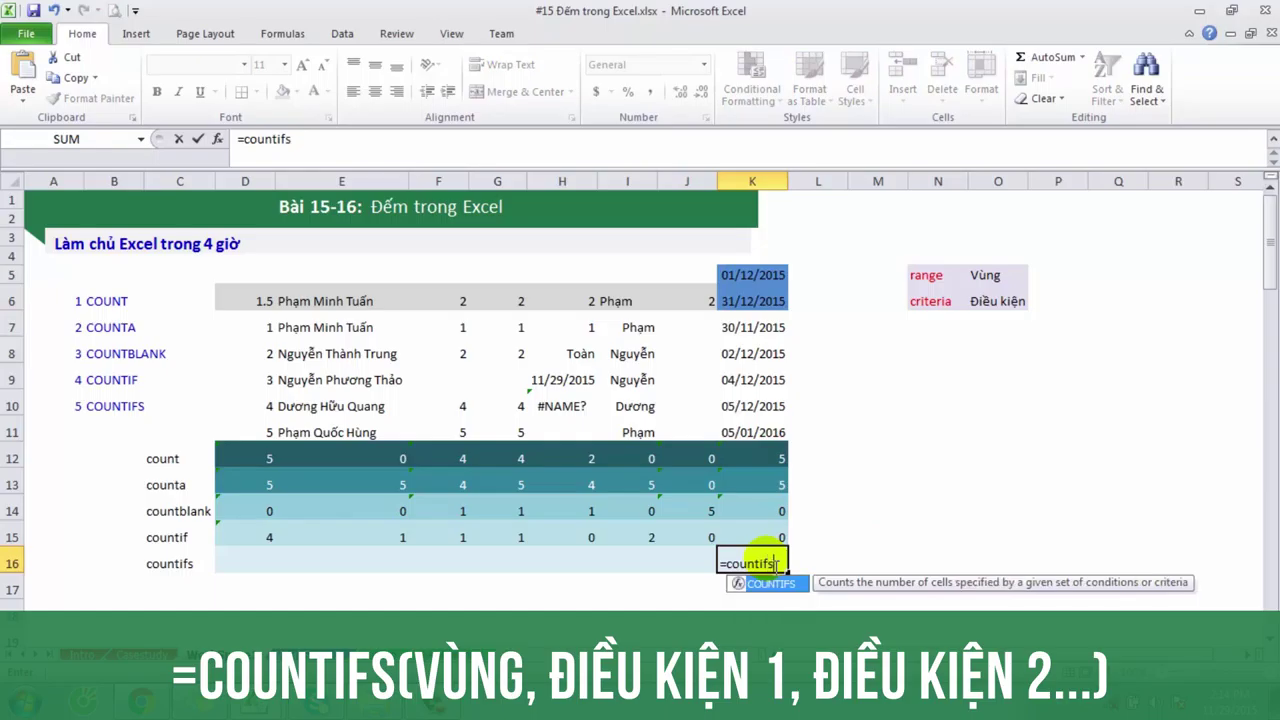
{"action": "key", "text": "Tab"}
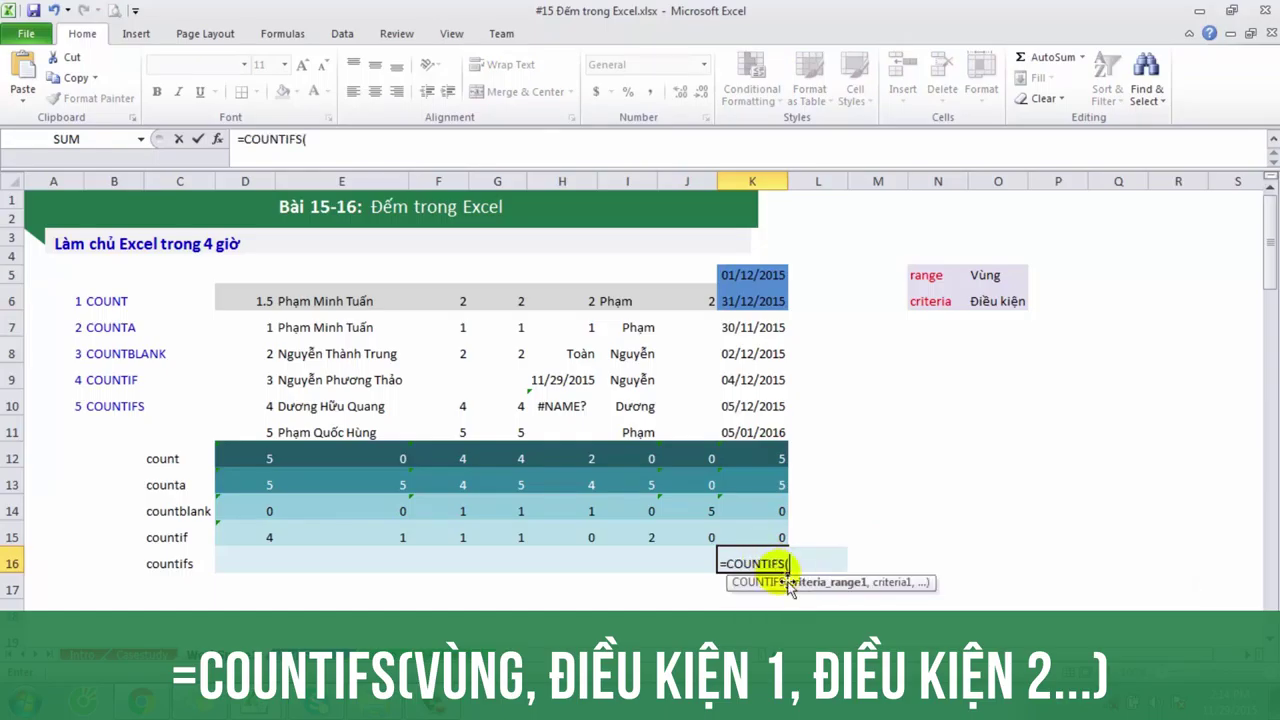
{"action": "left_click_drag", "start_coordinate": [762, 328], "coordinate": [765, 428]}
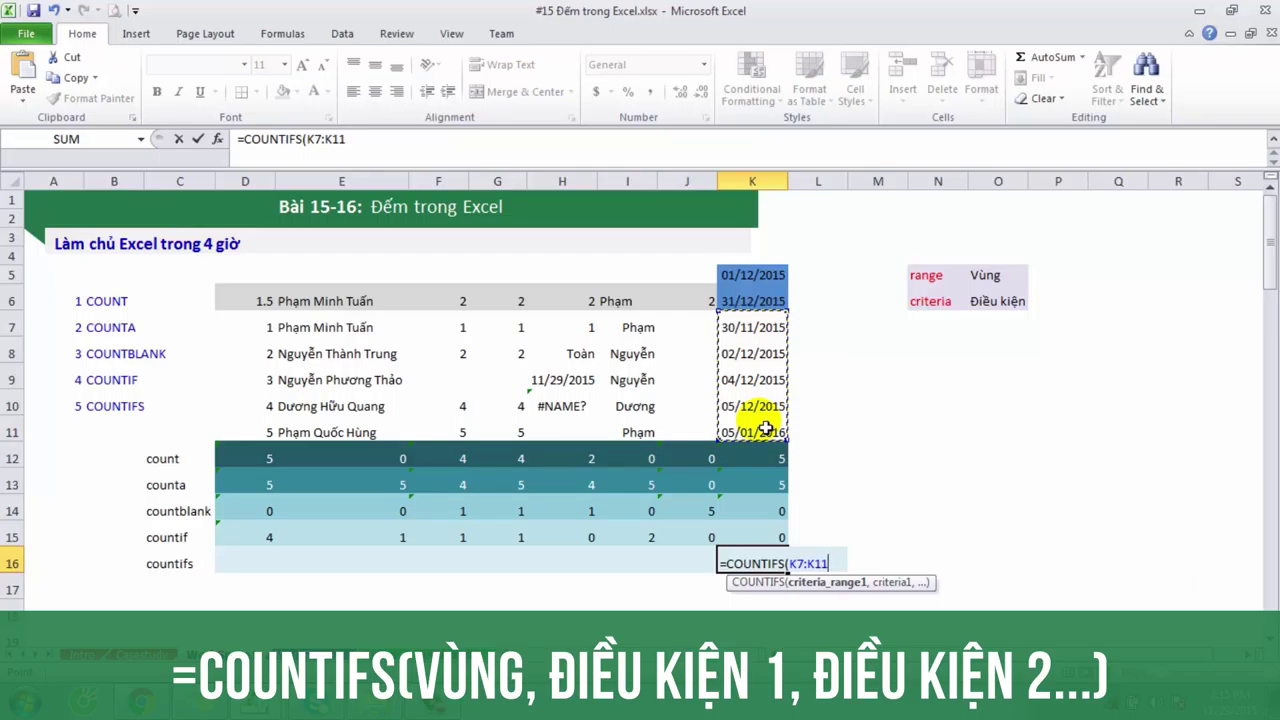
{"action": "type", "text": ",\">"}
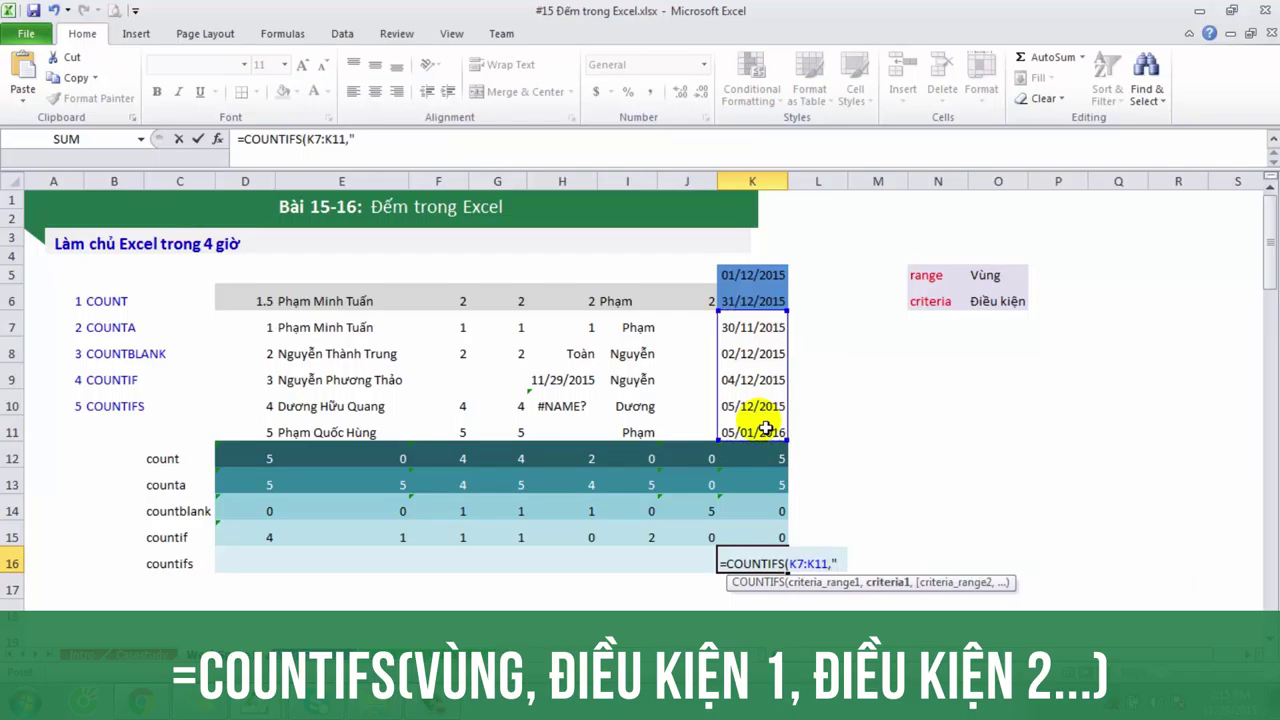
{"action": "type", "text": "=\"&"}
{"action": "left_click", "coordinate": [768, 280]}
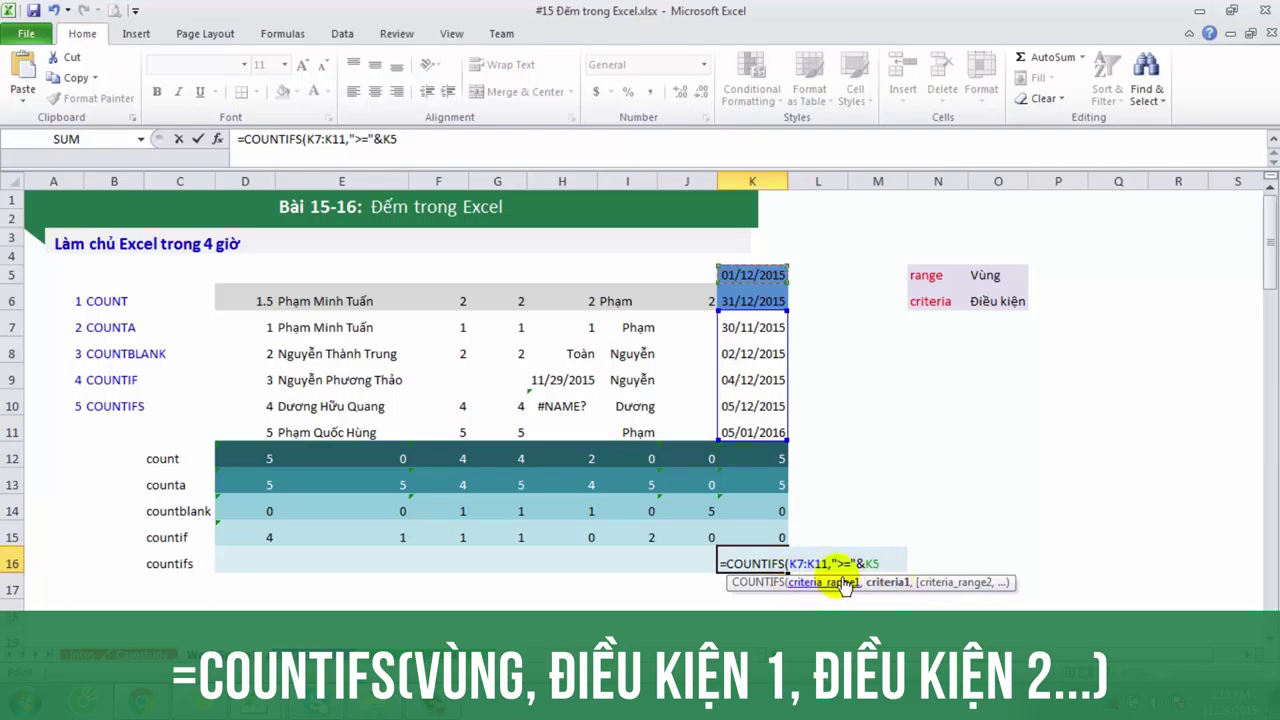
Step: Add K7:K11 with end-date criterion "<="&K6 and commit, returning 3
{"action": "type", "text": ","}
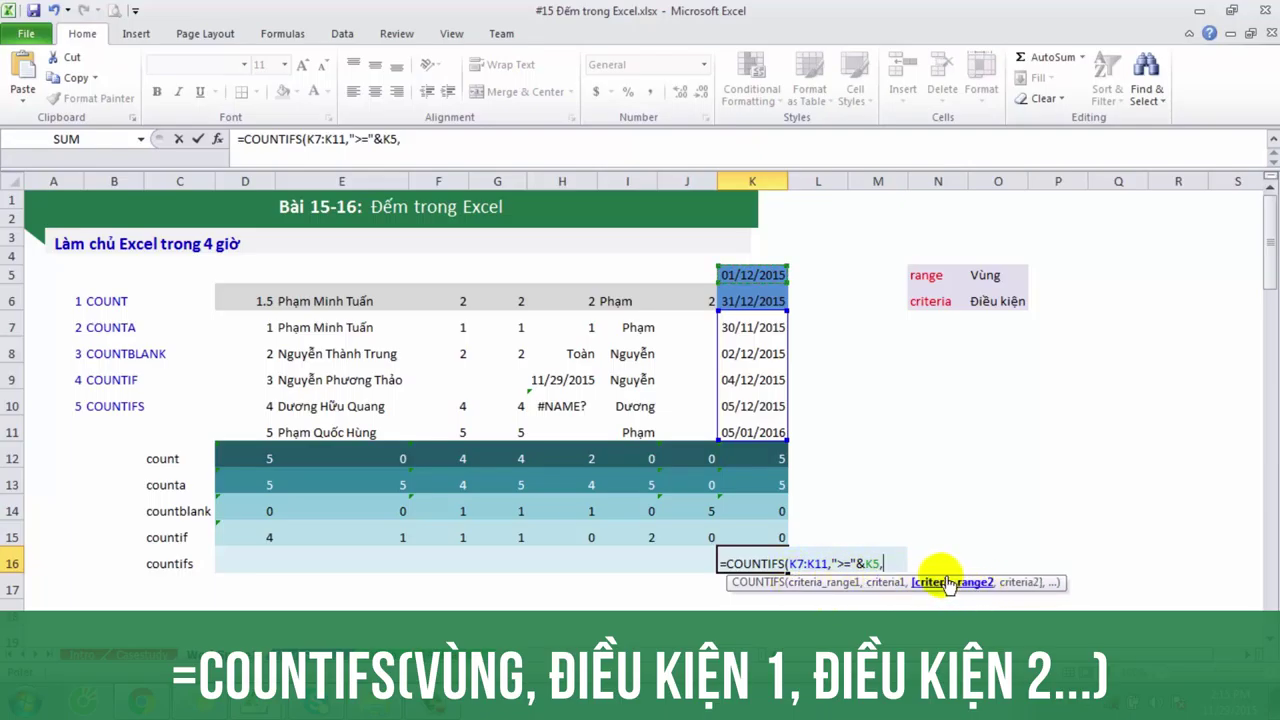
{"action": "left_click_drag", "start_coordinate": [755, 327], "coordinate": [767, 432]}
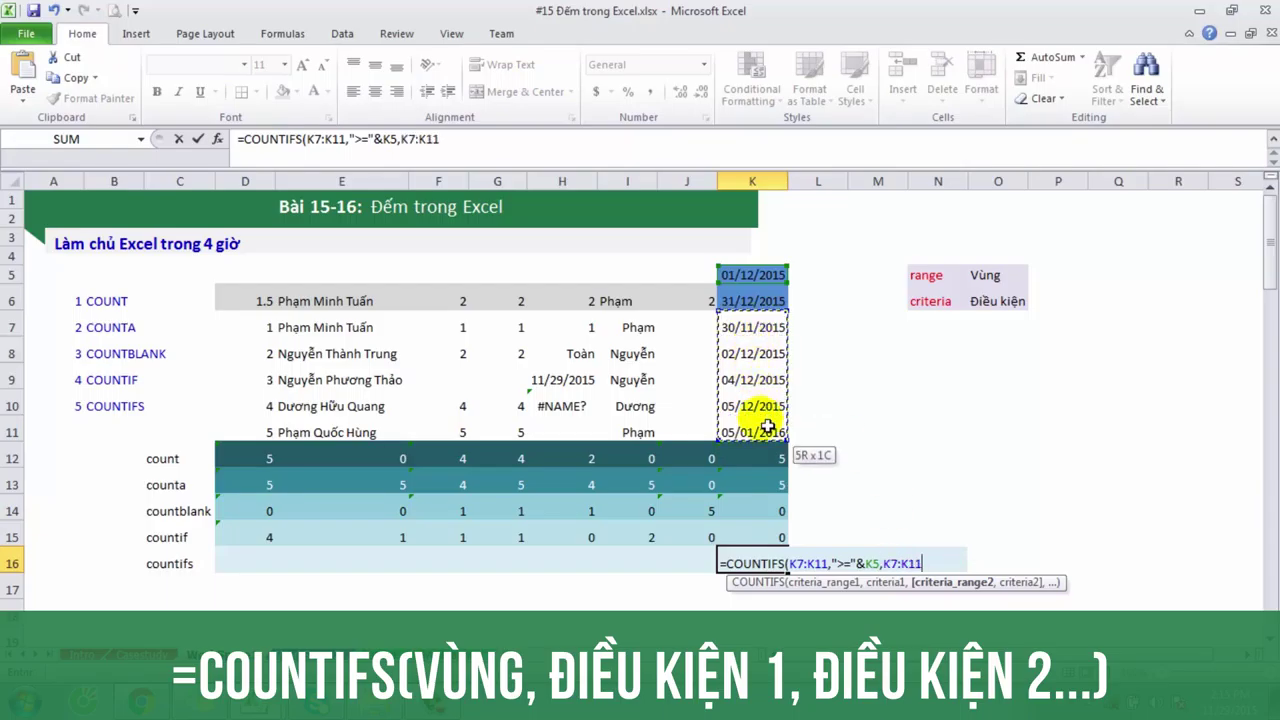
{"action": "type", "text": ",\"<"}
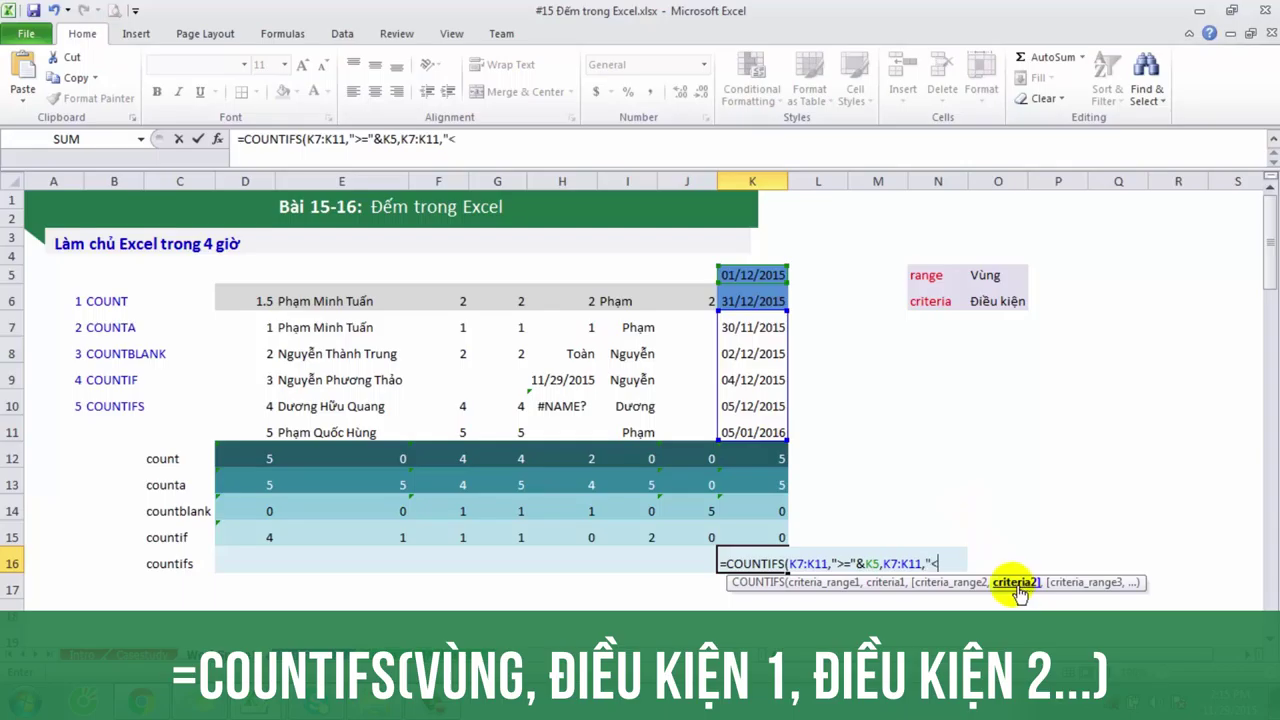
{"action": "type", "text": "&"}
{"action": "left_click", "coordinate": [753, 301]}
{"action": "type", "text": ")"}
{"action": "key", "text": "Return"}
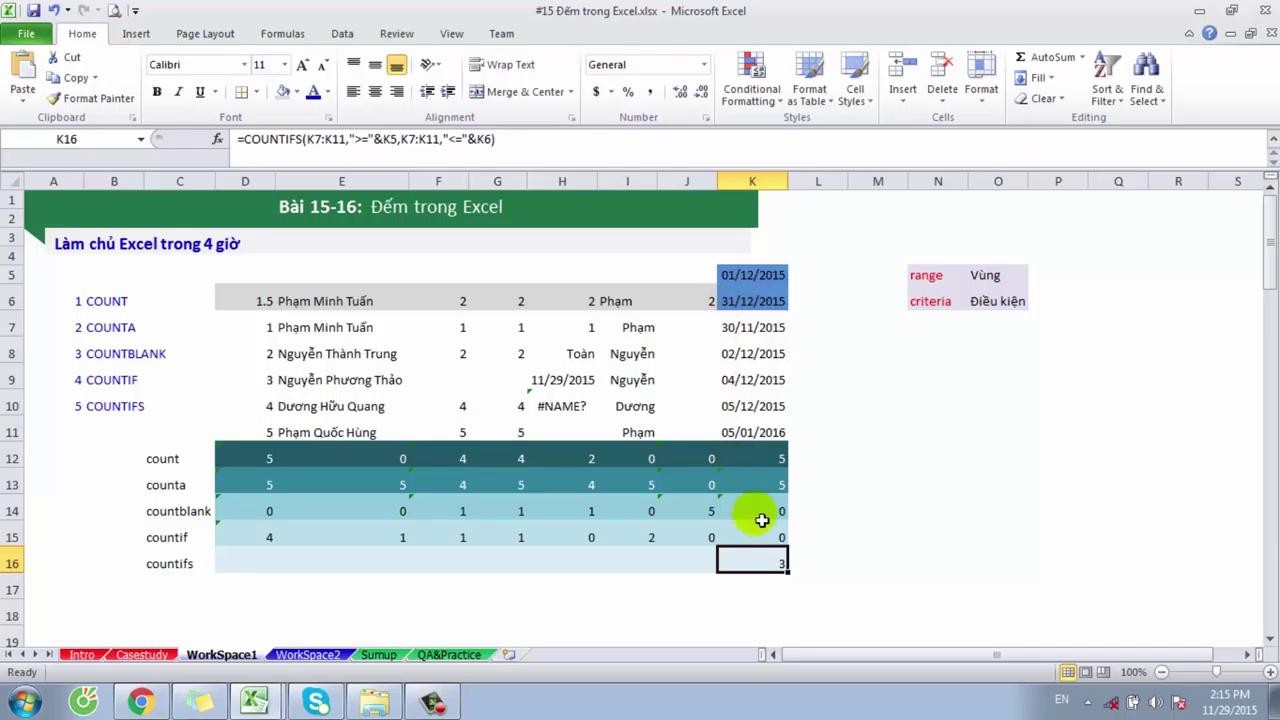
{"action": "left_click", "coordinate": [776, 358]}
{"action": "left_click", "coordinate": [764, 384]}
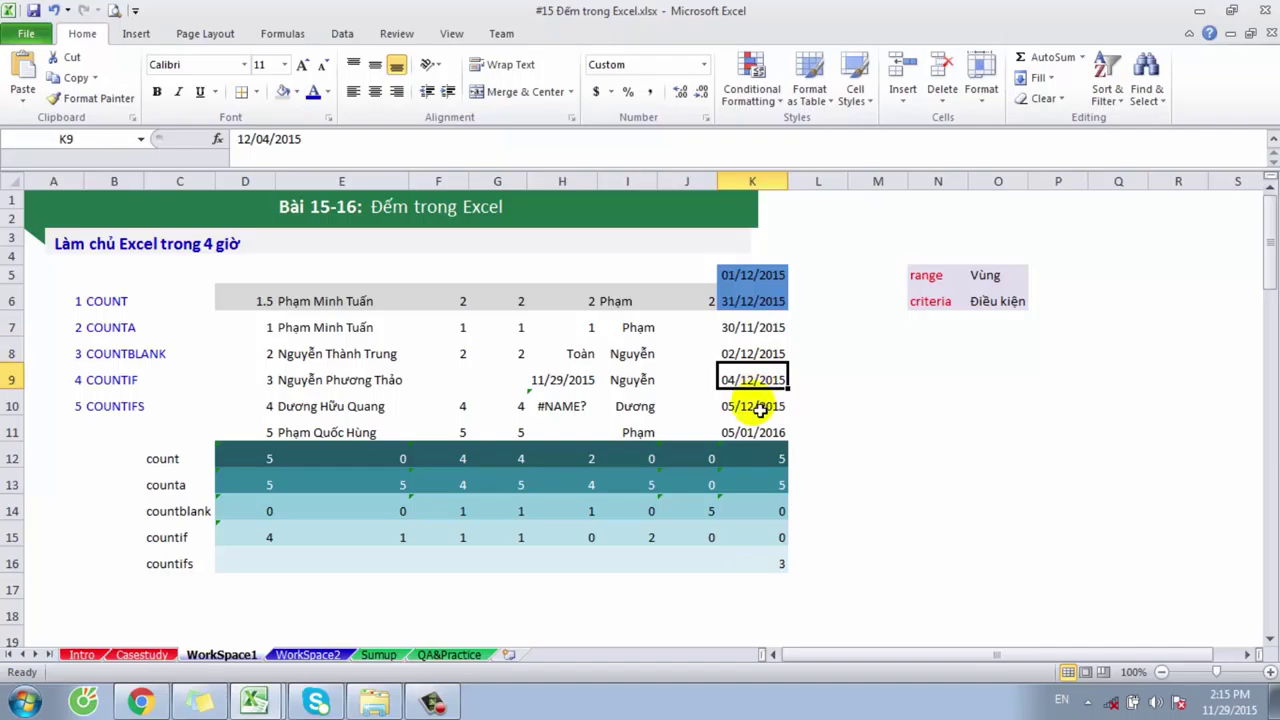
{"action": "left_click", "coordinate": [760, 408]}
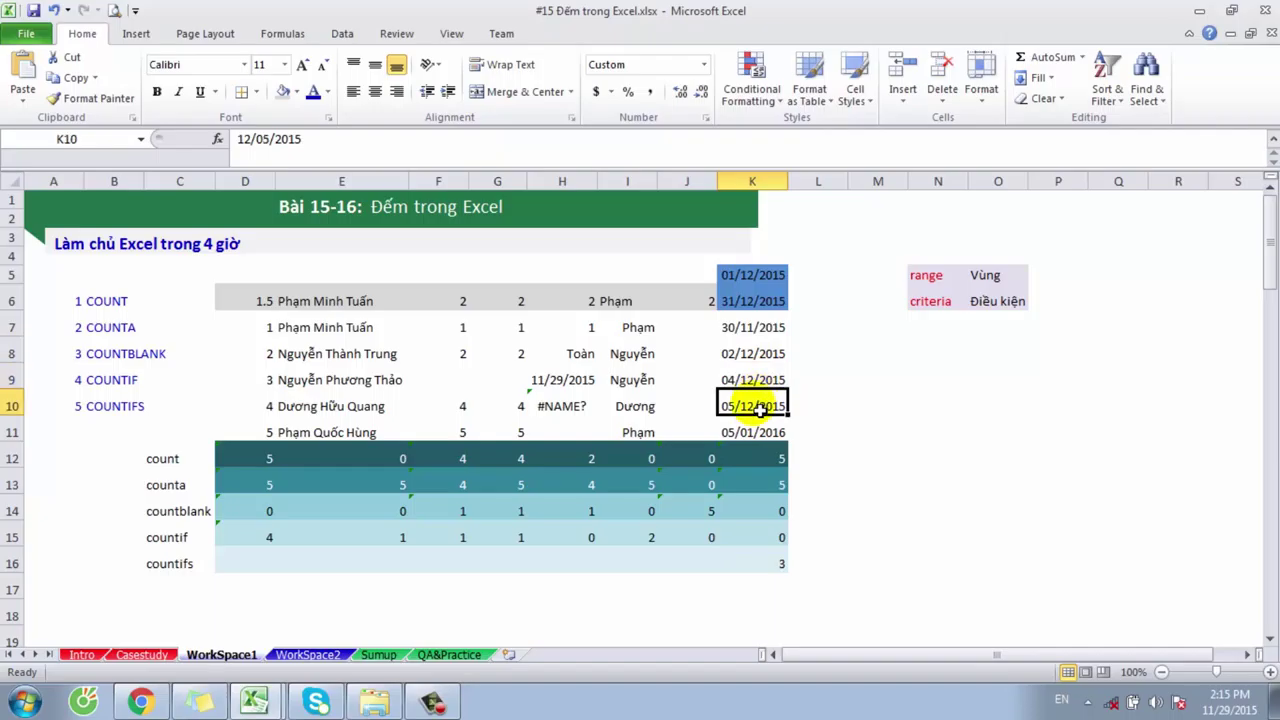
{"action": "left_click", "coordinate": [762, 563]}
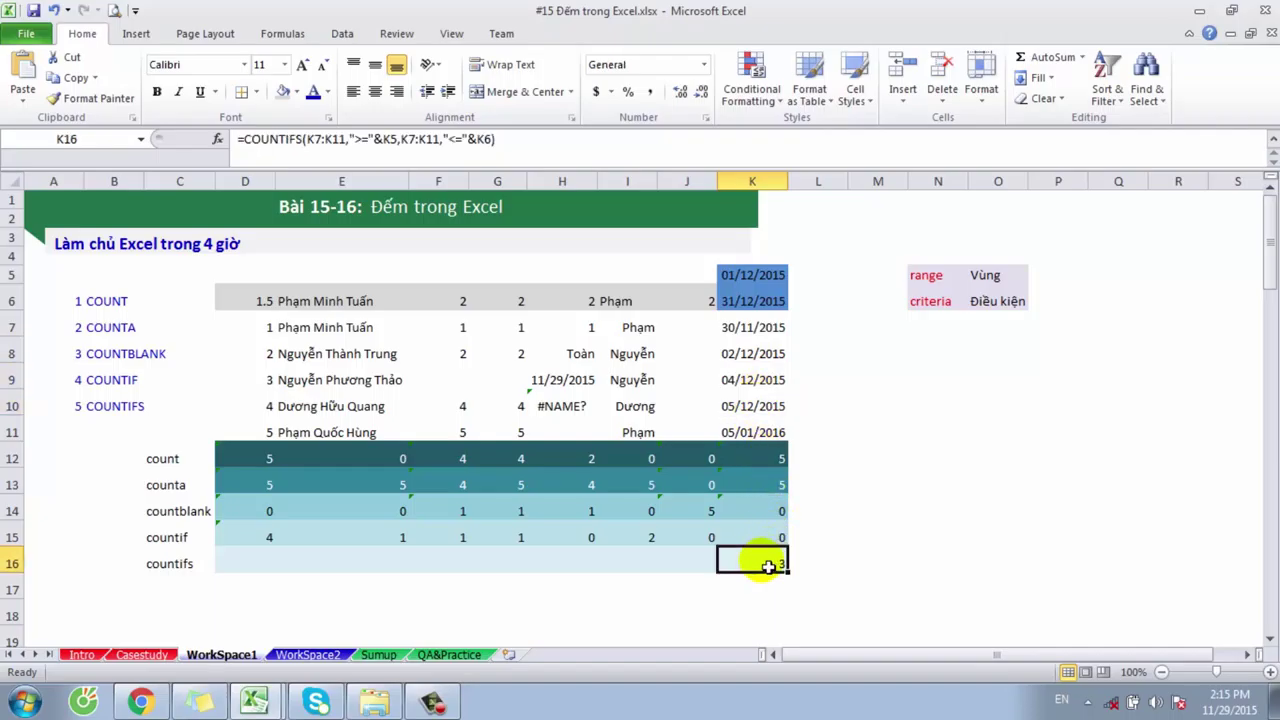
{"action": "double_click", "coordinate": [768, 566]}
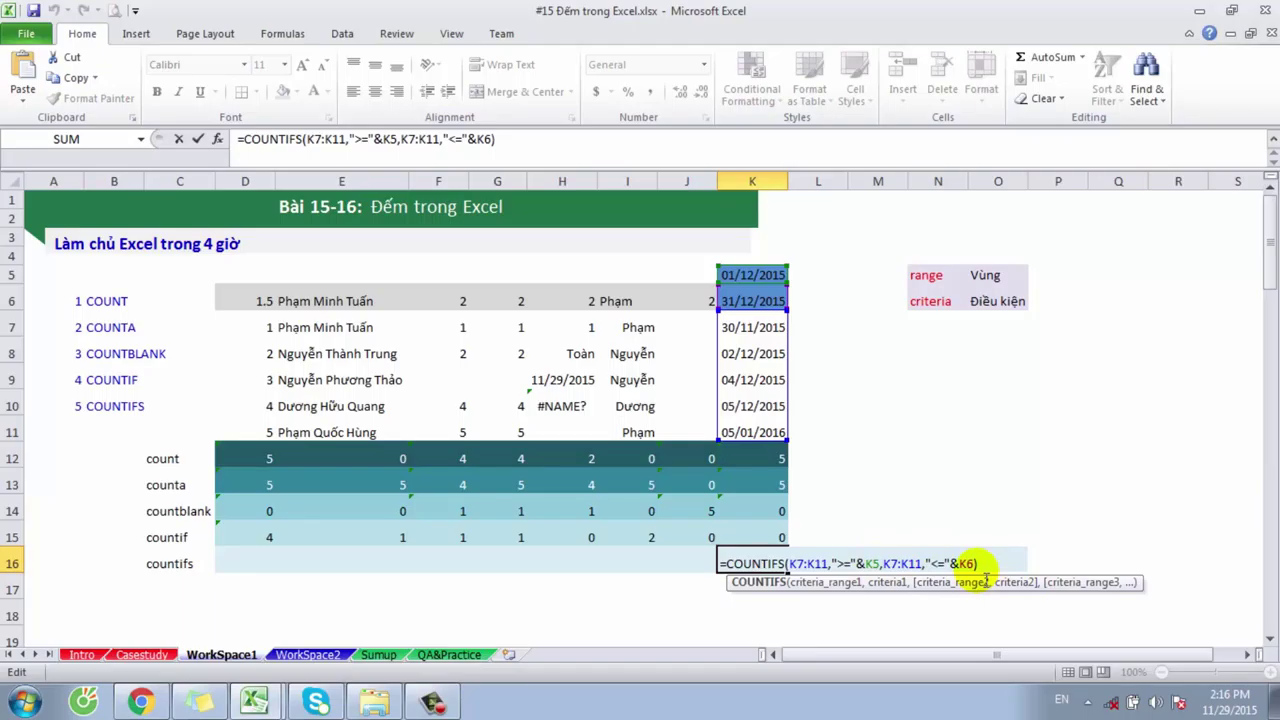
{"action": "key", "text": "Return"}
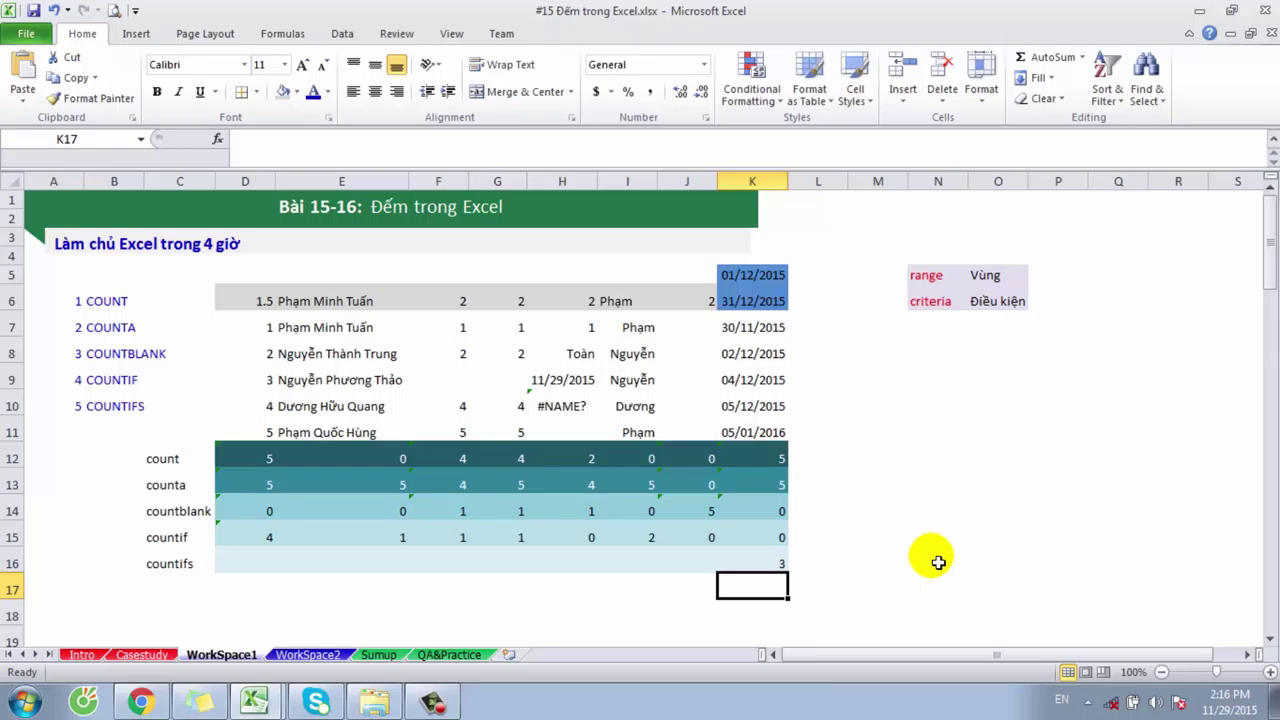
Step: Enter the codes PT, PC, PT, PC, PC into L7:L11 beside the dates
{"action": "left_click", "coordinate": [828, 327]}
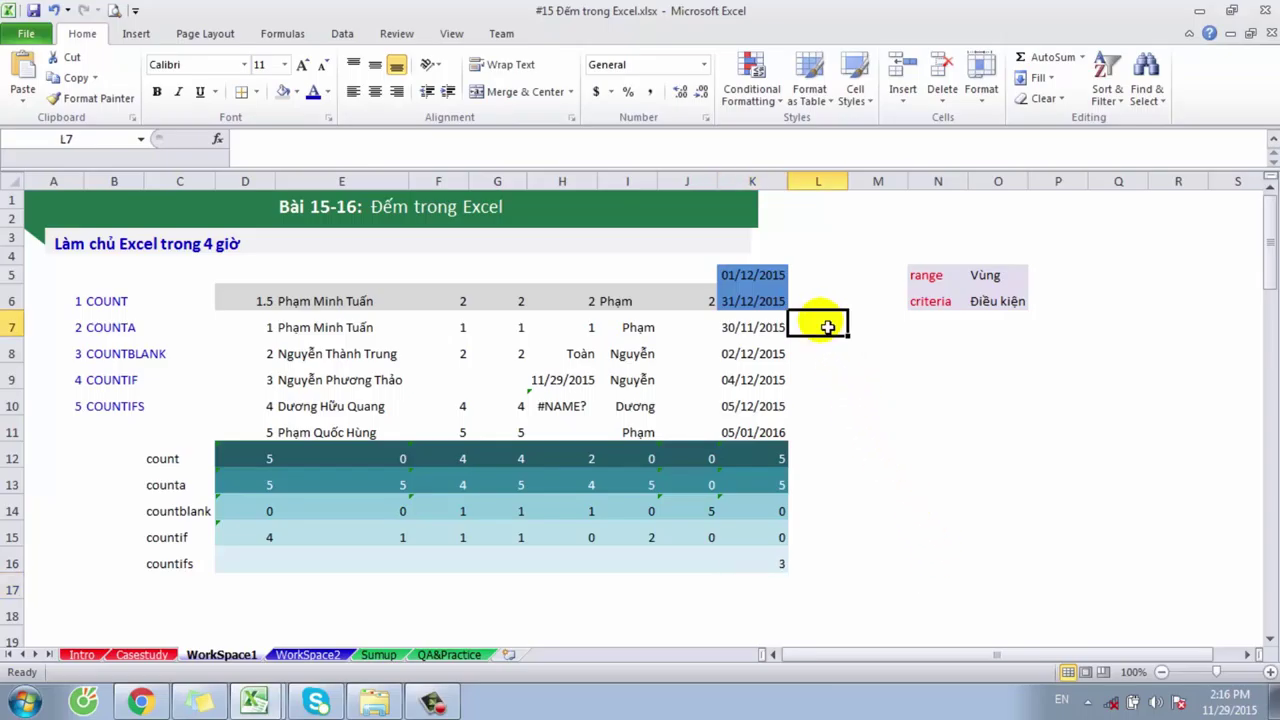
{"action": "type", "text": "PT"}
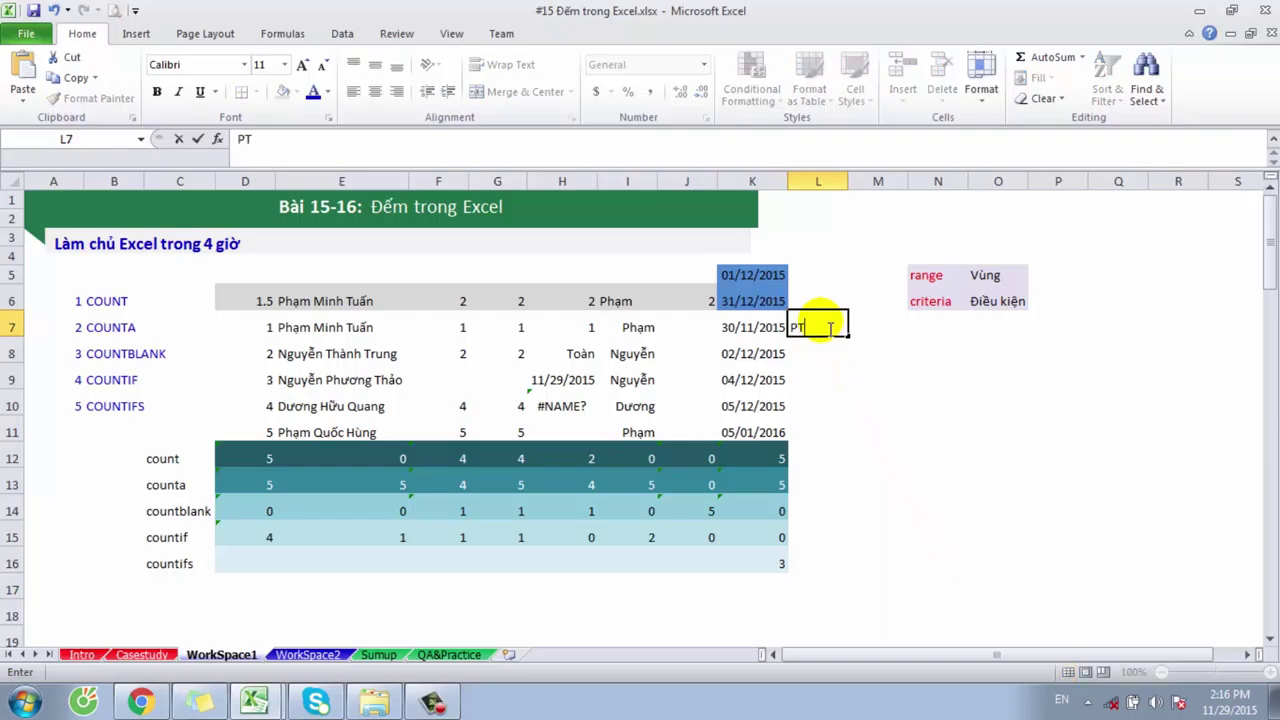
{"action": "key", "text": "Return"}
{"action": "type", "text": "PC"}
{"action": "key", "text": "Return"}
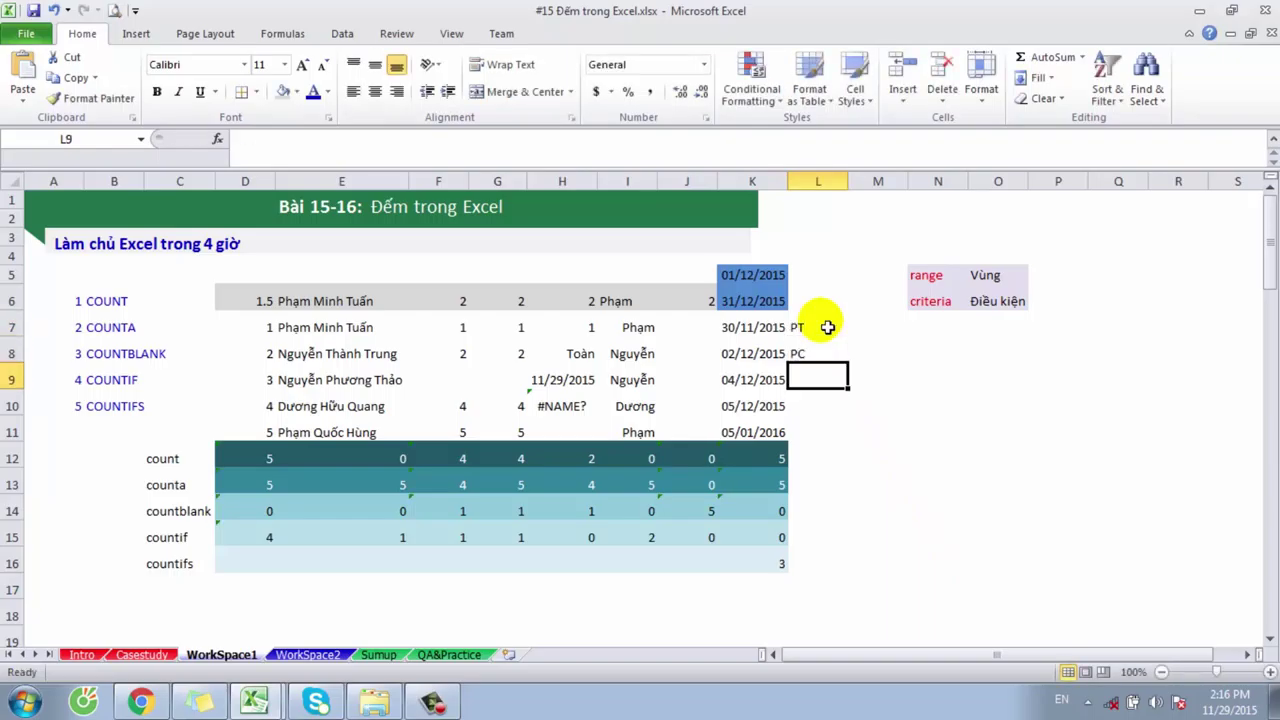
{"action": "type", "text": "PT"}
{"action": "key", "text": "Return"}
{"action": "type", "text": "P"}
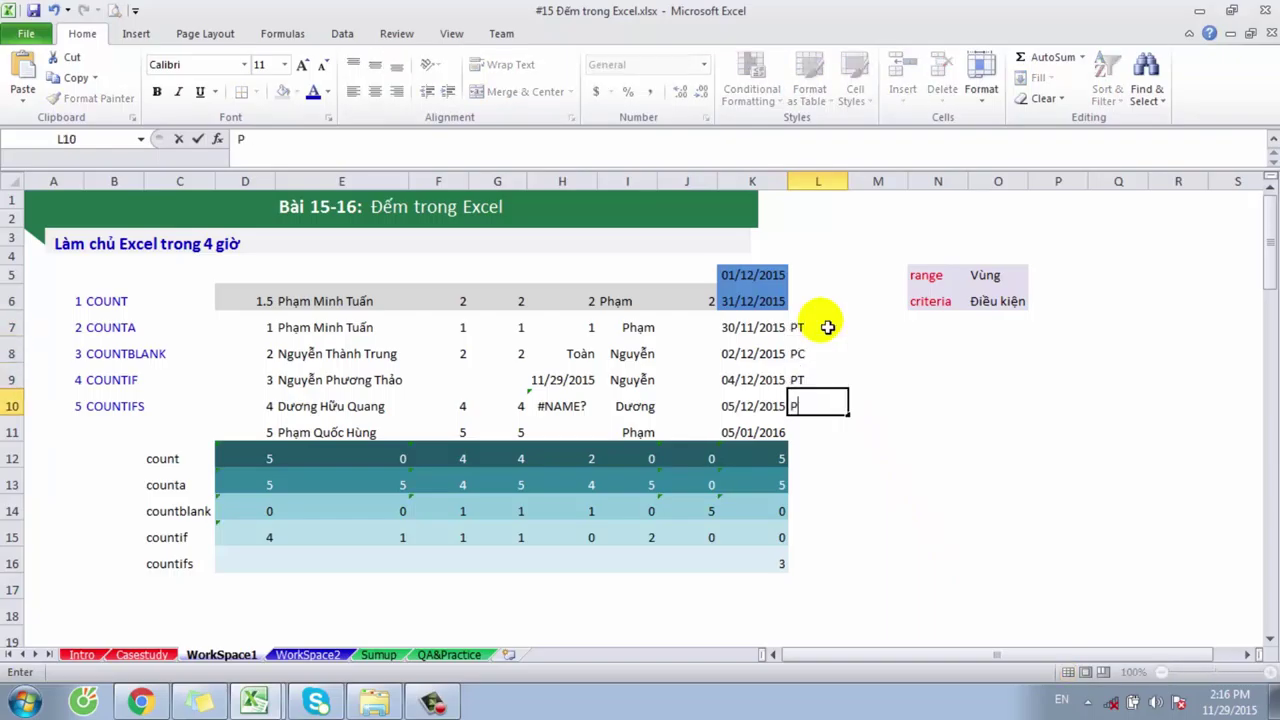
{"action": "type", "text": "C"}
{"action": "key", "text": "Return"}
{"action": "type", "text": "PC"}
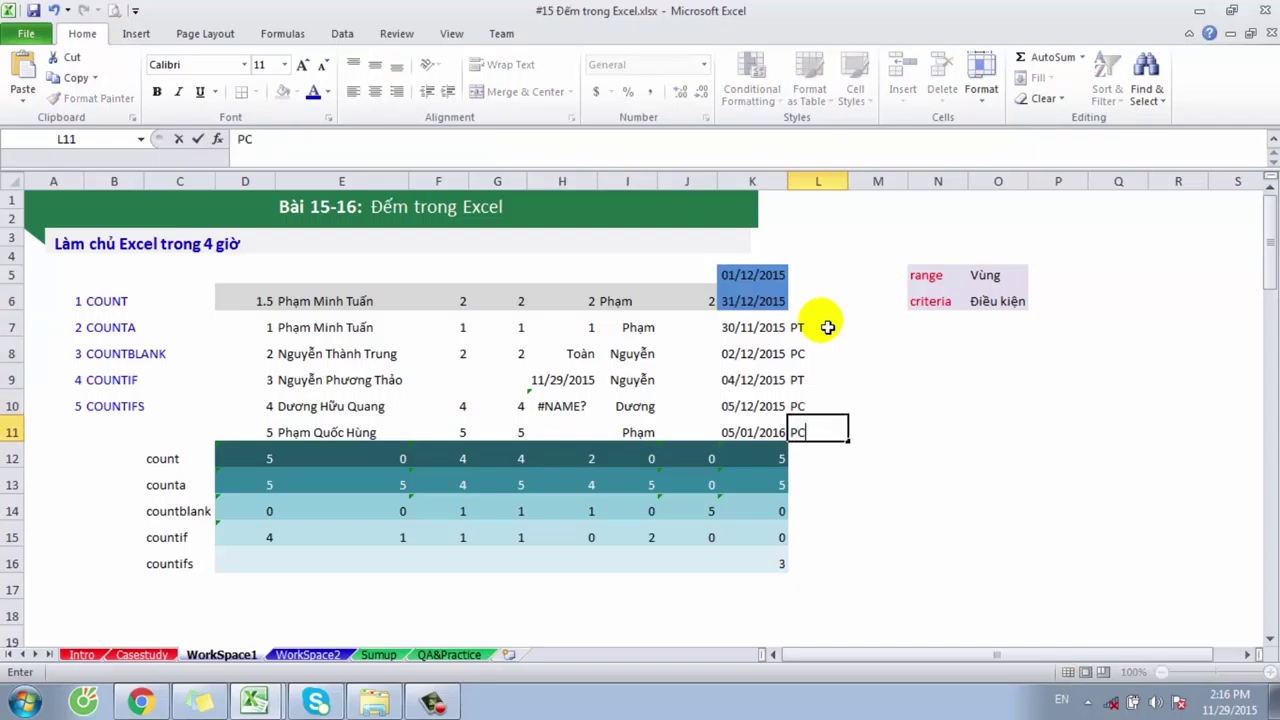
{"action": "left_click", "coordinate": [912, 452]}
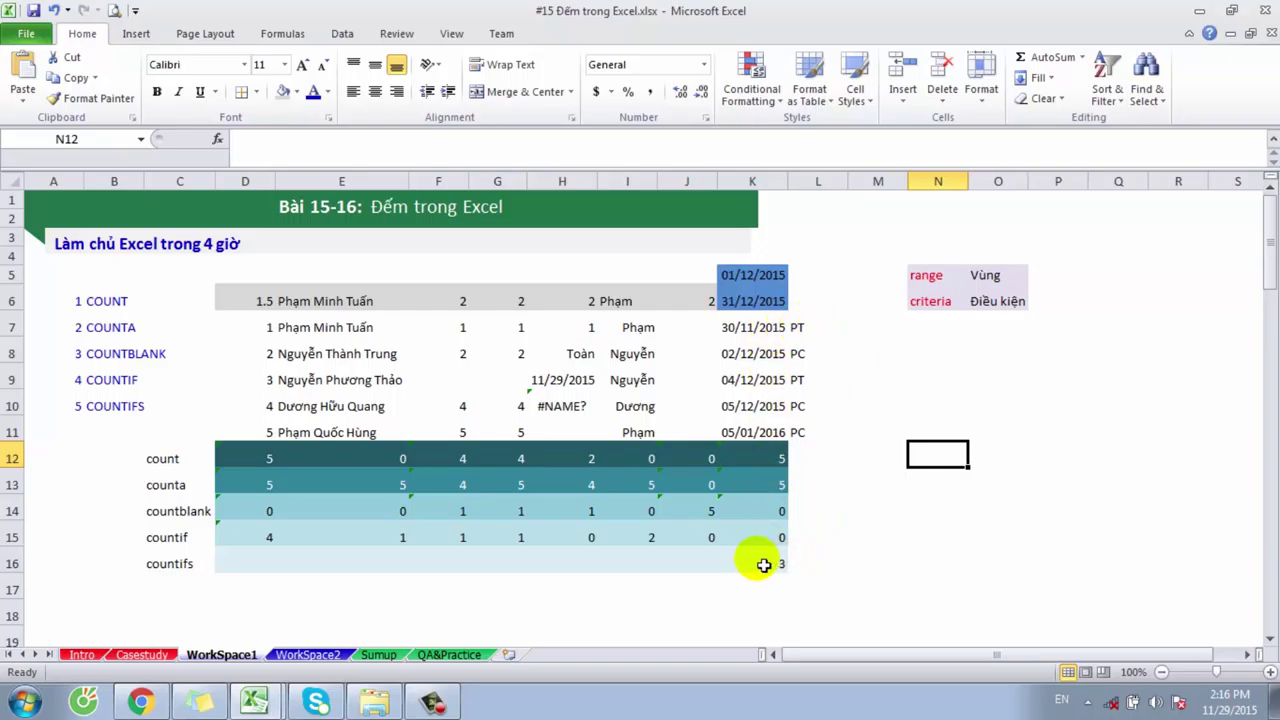
Step: Copy K16's COUNTIFS formula text into L16, giving 3
{"action": "left_click", "coordinate": [763, 565]}
{"action": "double_click", "coordinate": [763, 565]}
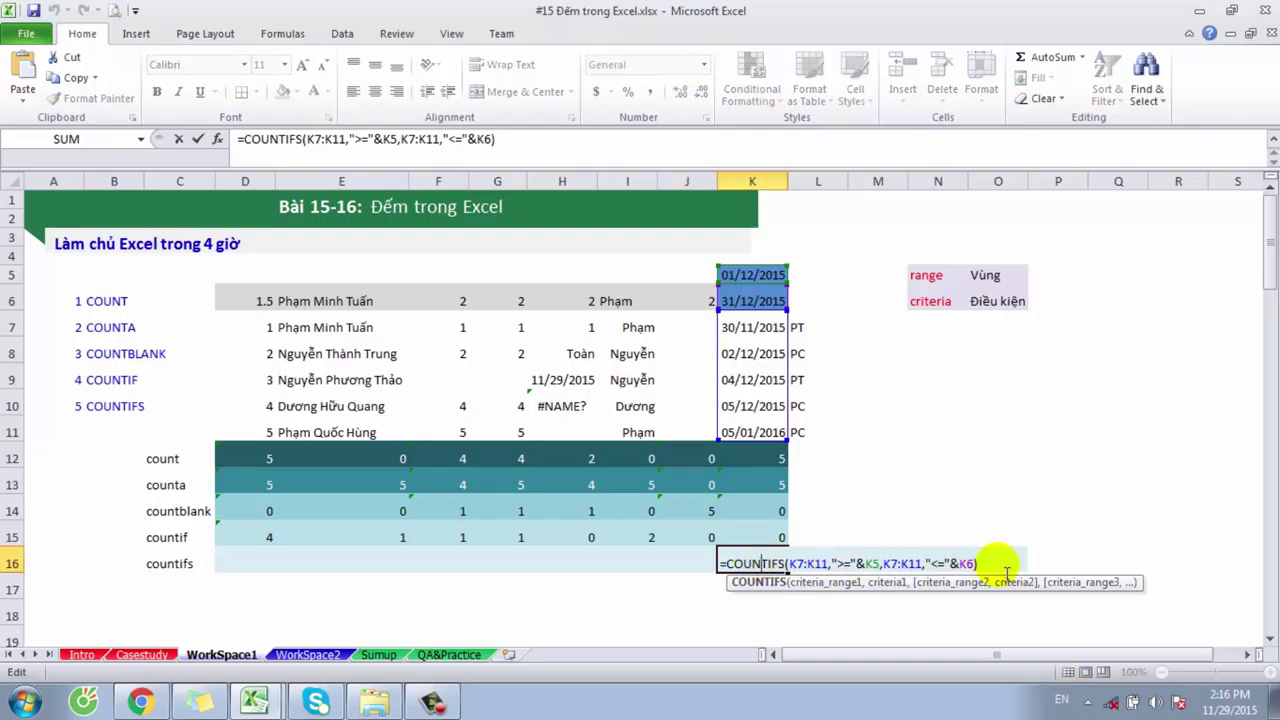
{"action": "left_click", "coordinate": [726, 563]}
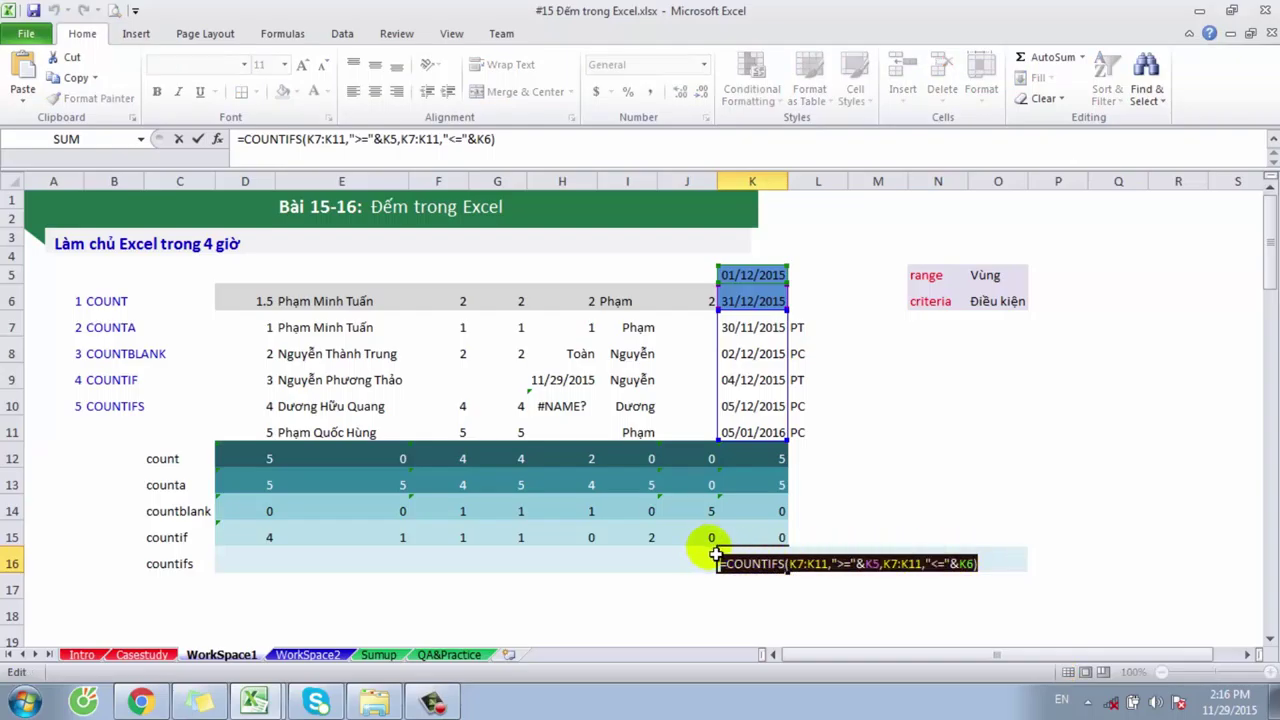
{"action": "key", "text": "ctrl+Return"}
{"action": "left_click", "coordinate": [845, 567]}
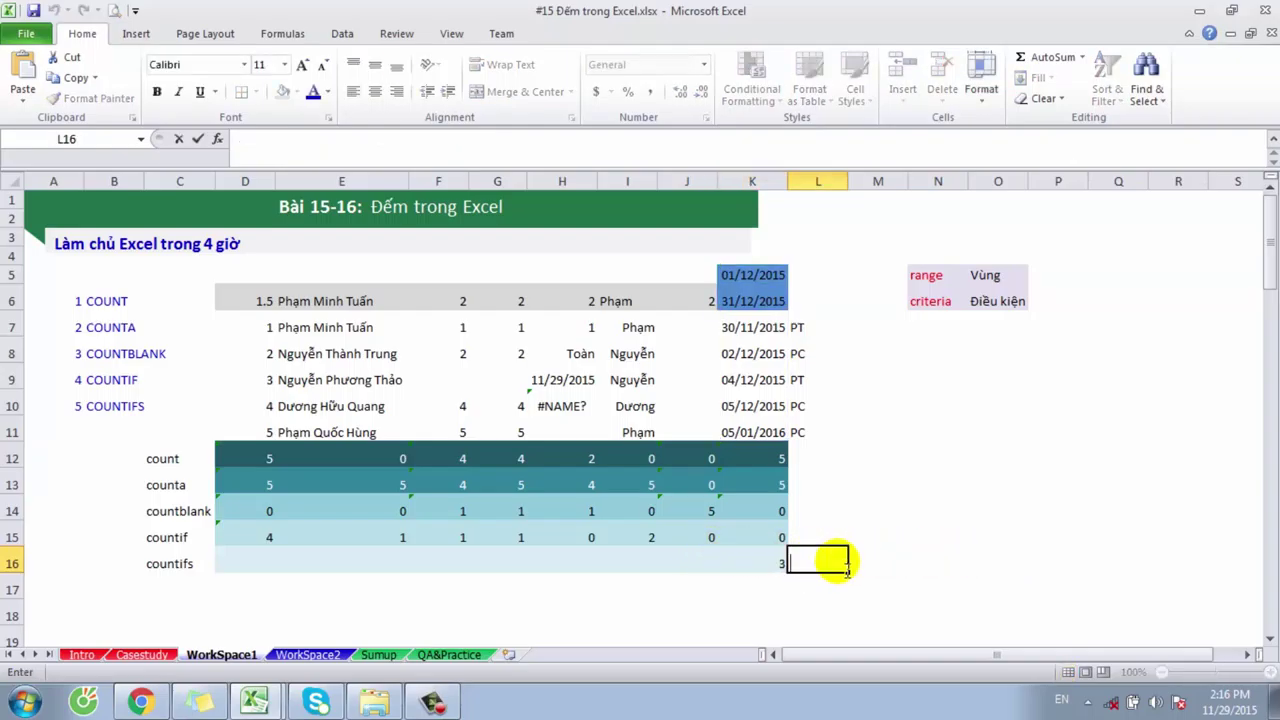
{"action": "key", "text": "F2"}
{"action": "type", "text": "=COUNTIFS(K7:K11,\">=\"&K5,K7:K11,\"<=\"&K6)"}
{"action": "left_click", "coordinate": [797, 616]}
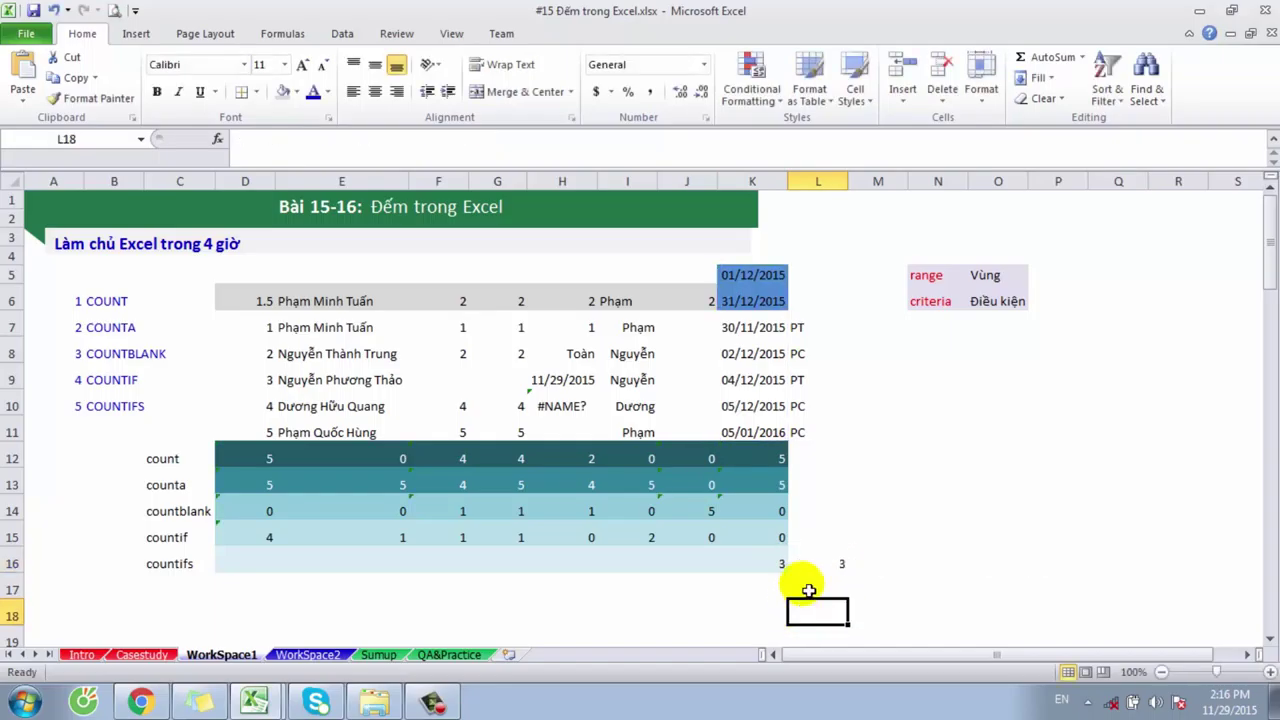
Step: Type PT in L5 as the code criterion and give it K5's blue fill
{"action": "left_click", "coordinate": [820, 285]}
{"action": "type", "text": "PT"}
{"action": "key", "text": "Return"}
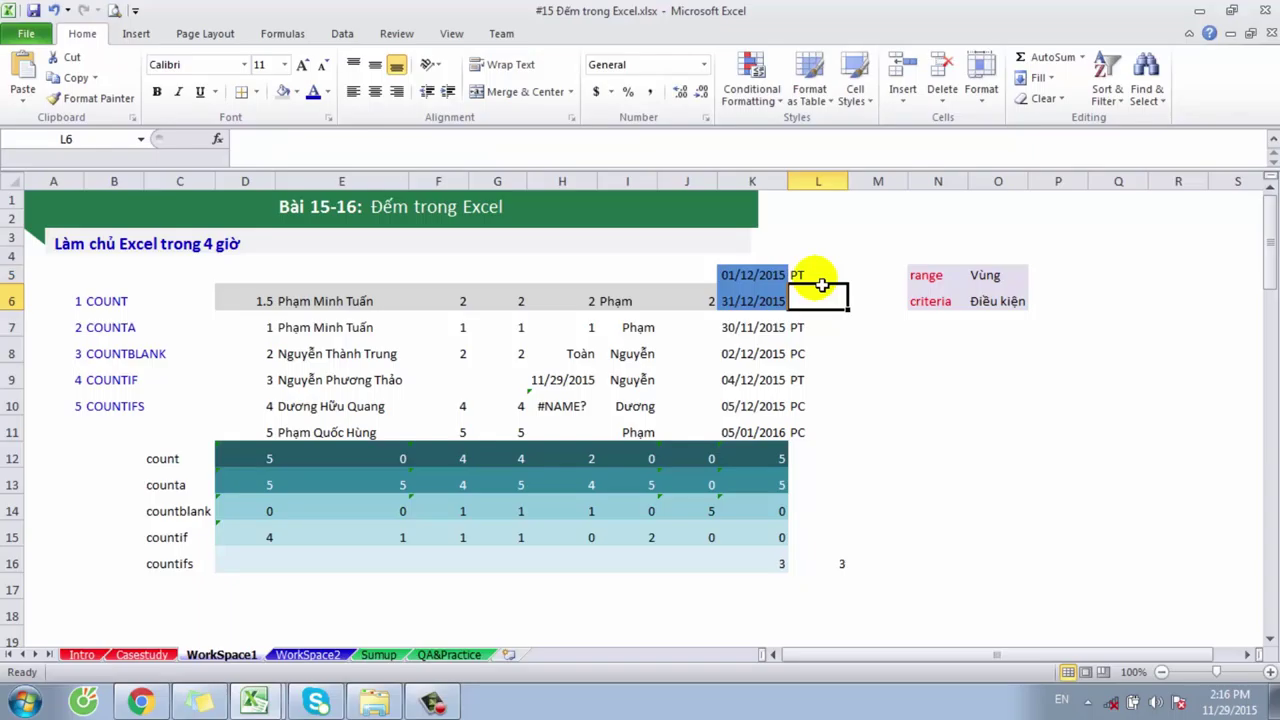
{"action": "left_click", "coordinate": [820, 285]}
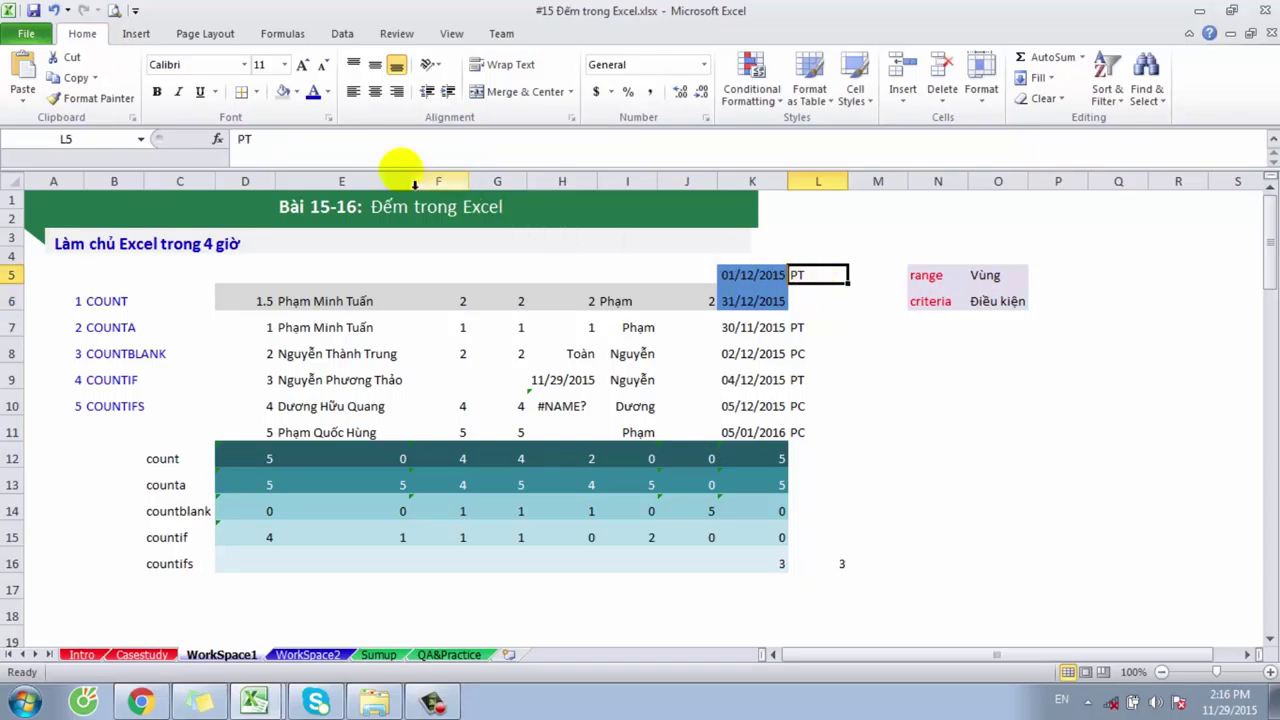
{"action": "left_click", "coordinate": [296, 92]}
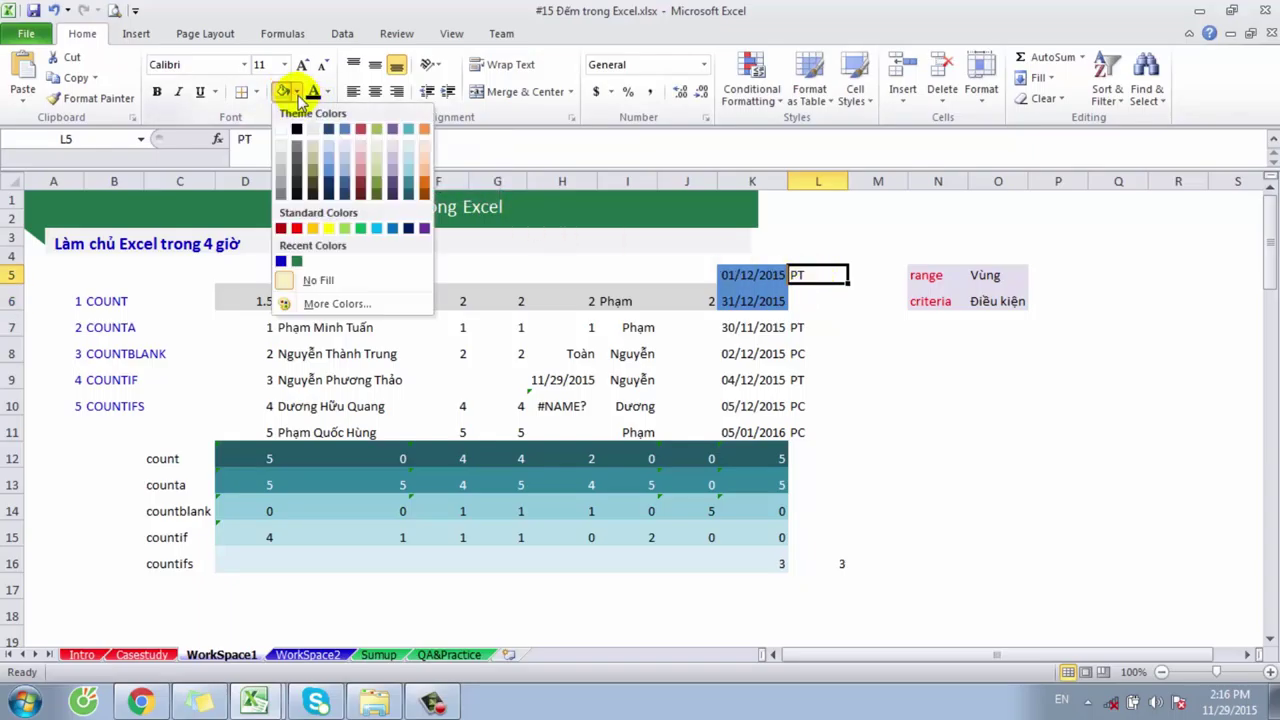
{"action": "left_click", "coordinate": [334, 130]}
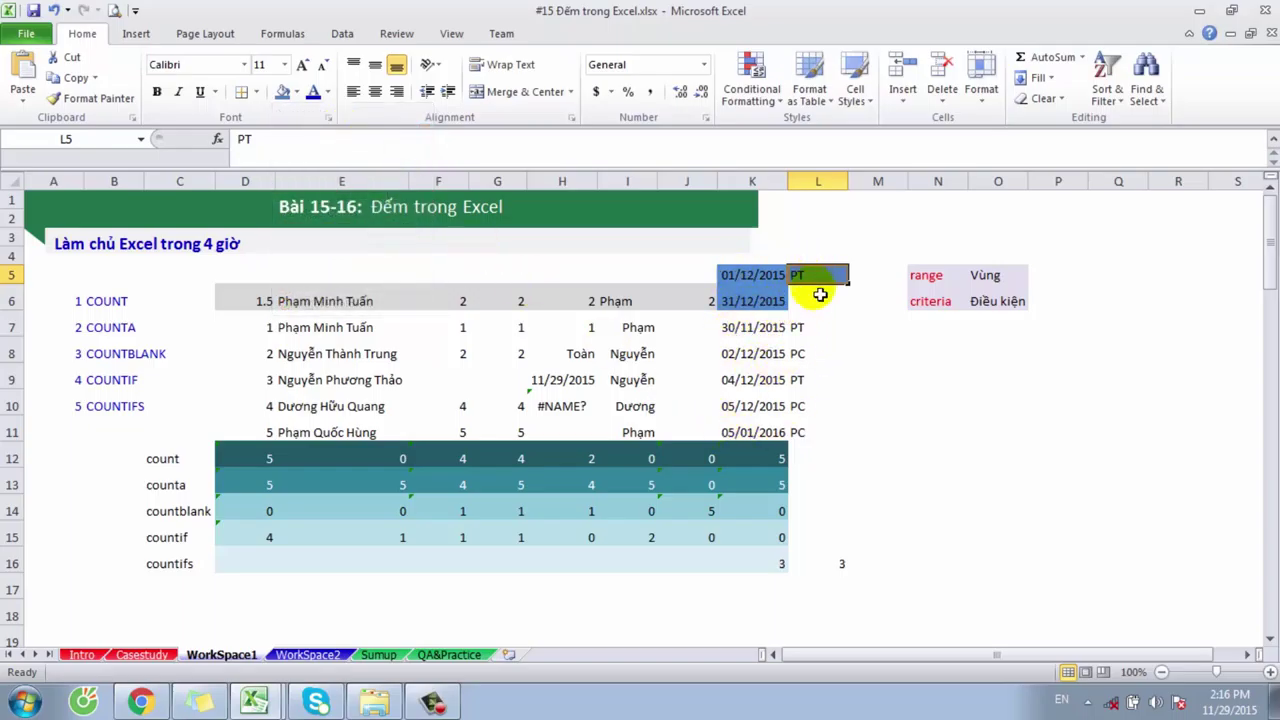
{"action": "double_click", "coordinate": [829, 563]}
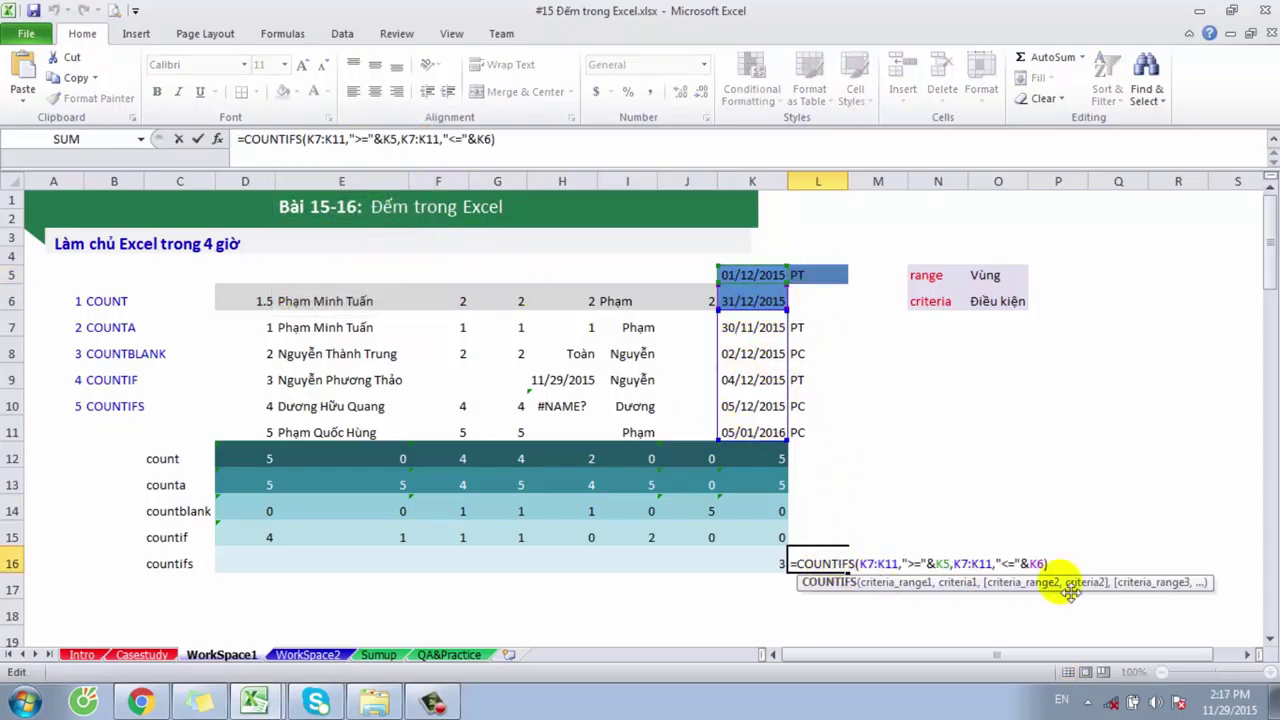
Step: Extend the L16 COUNTIFS with range L7:L11 matched against criterion L5, giving 1
{"action": "type", "text": ","}
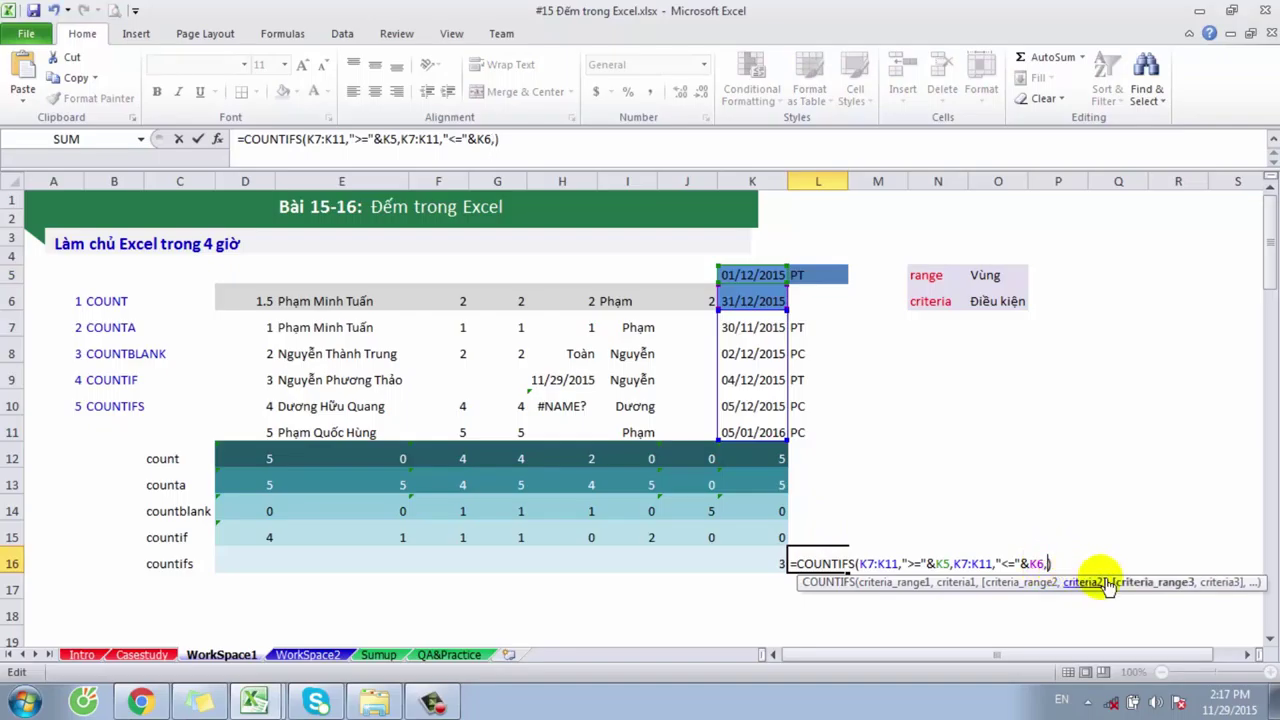
{"action": "left_click_drag", "start_coordinate": [820, 325], "coordinate": [846, 431]}
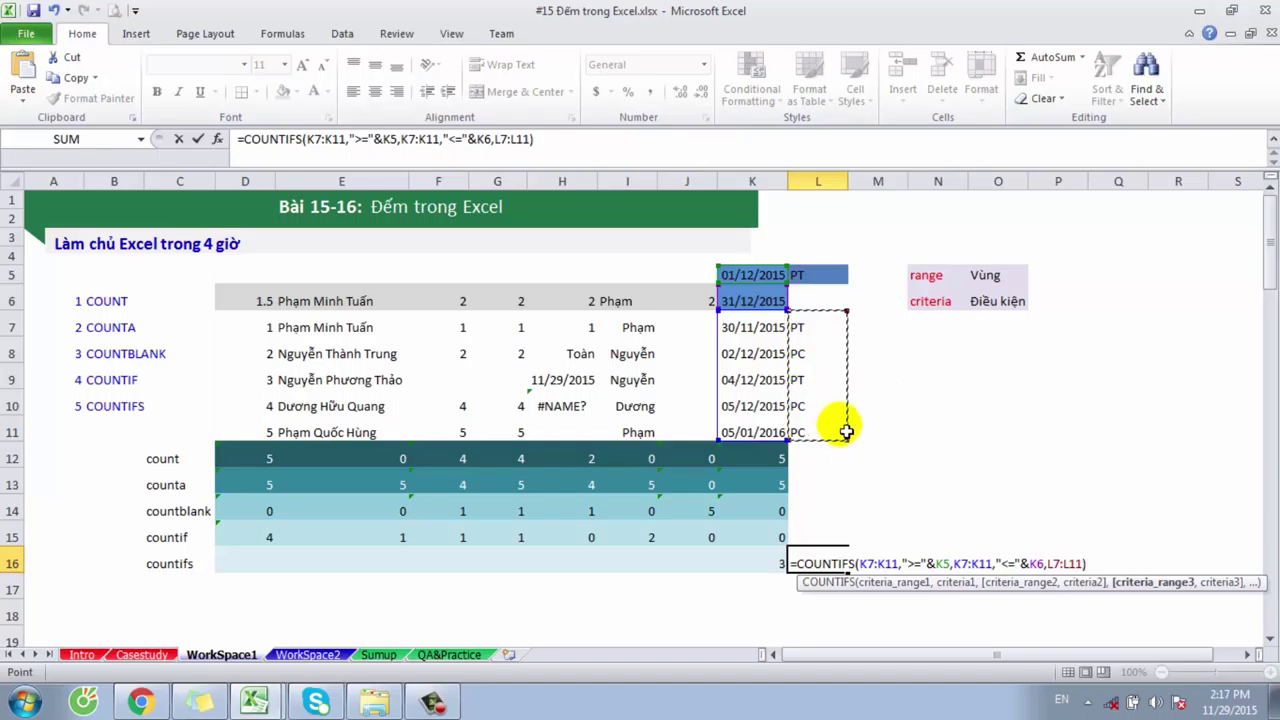
{"action": "type", "text": ","}
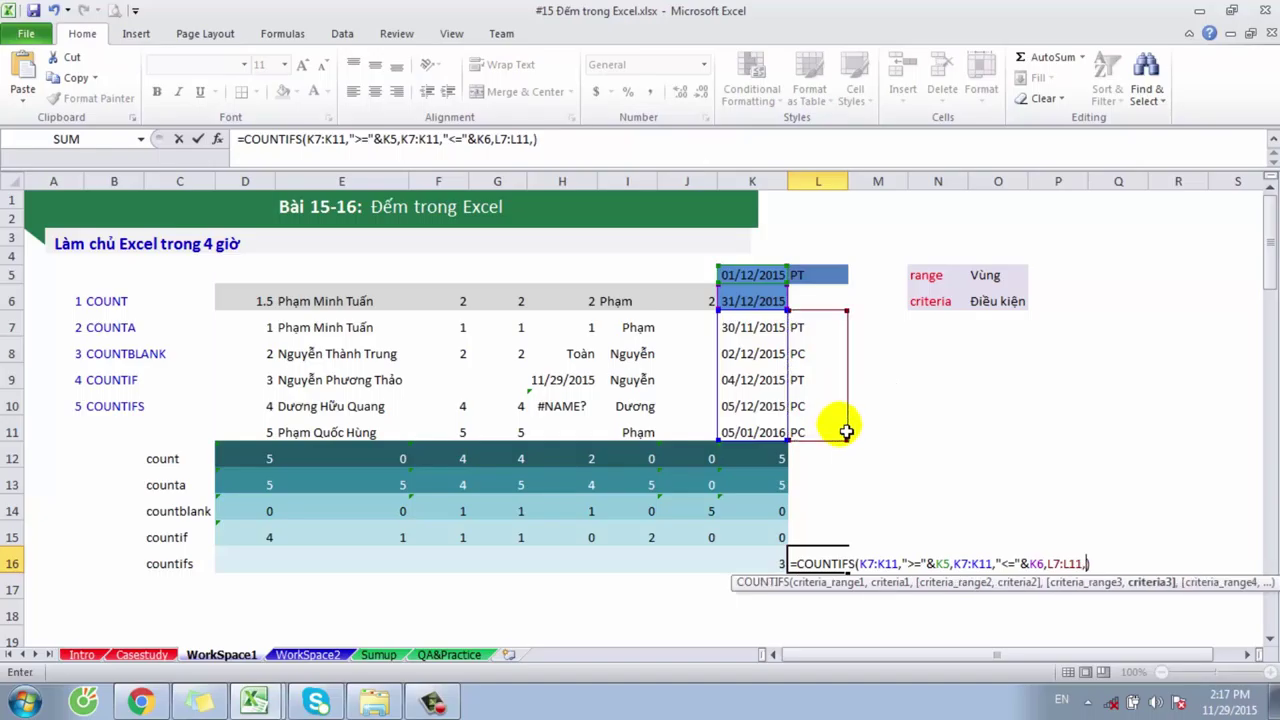
{"action": "left_click", "coordinate": [822, 275]}
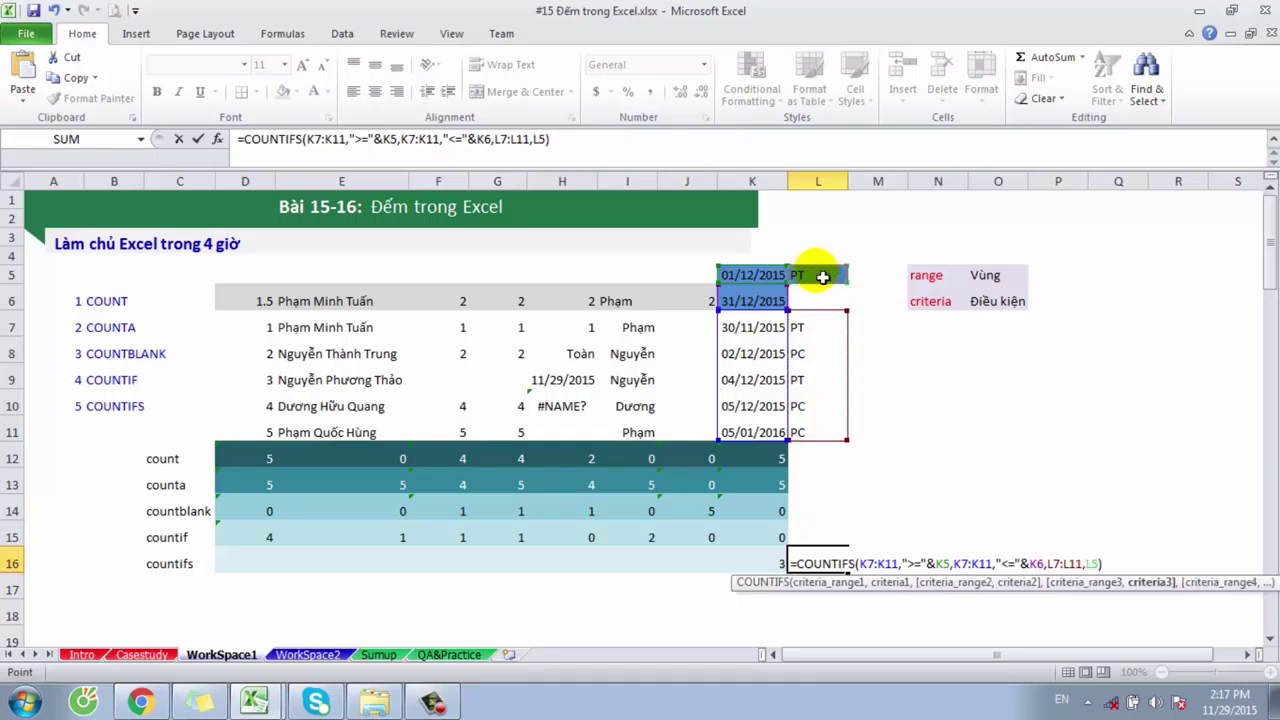
{"action": "key", "text": "Return"}
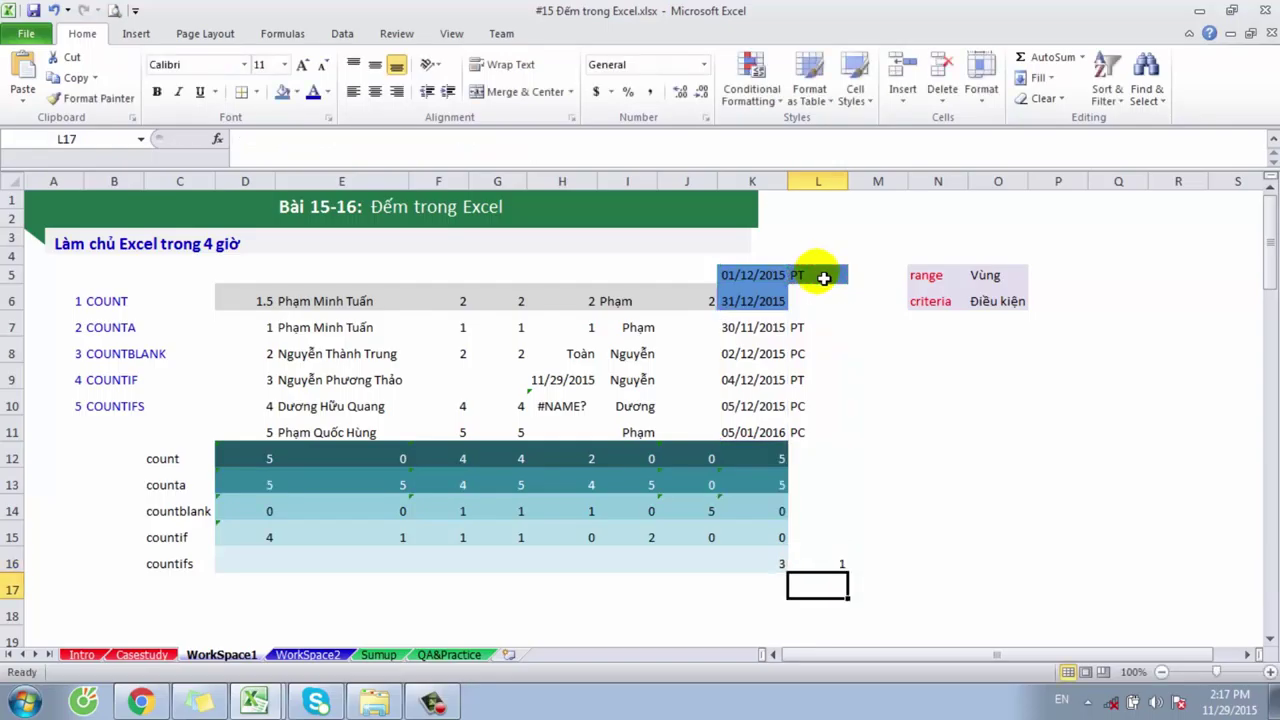
{"action": "left_click", "coordinate": [808, 379]}
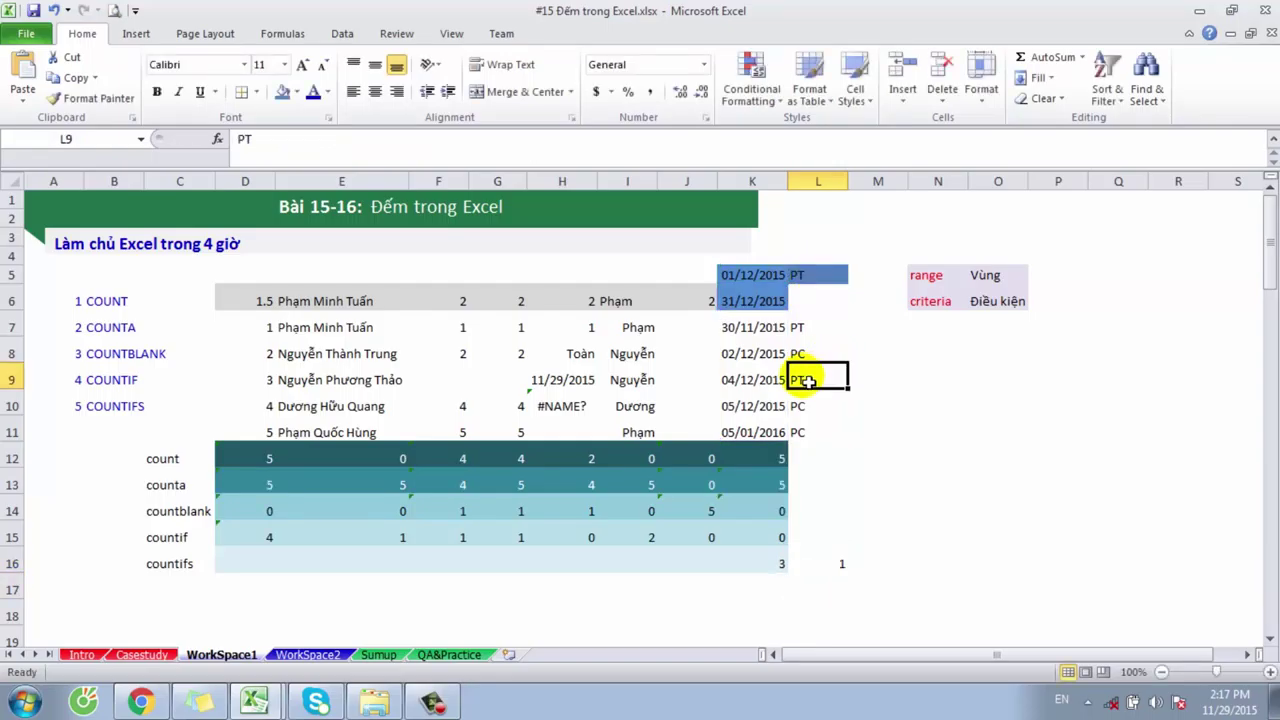
Step: Set L5 to PC and renumber L7:L11 to PT0001, PC0002, PT0002, PC0003, PC0004
{"action": "double_click", "coordinate": [826, 277]}
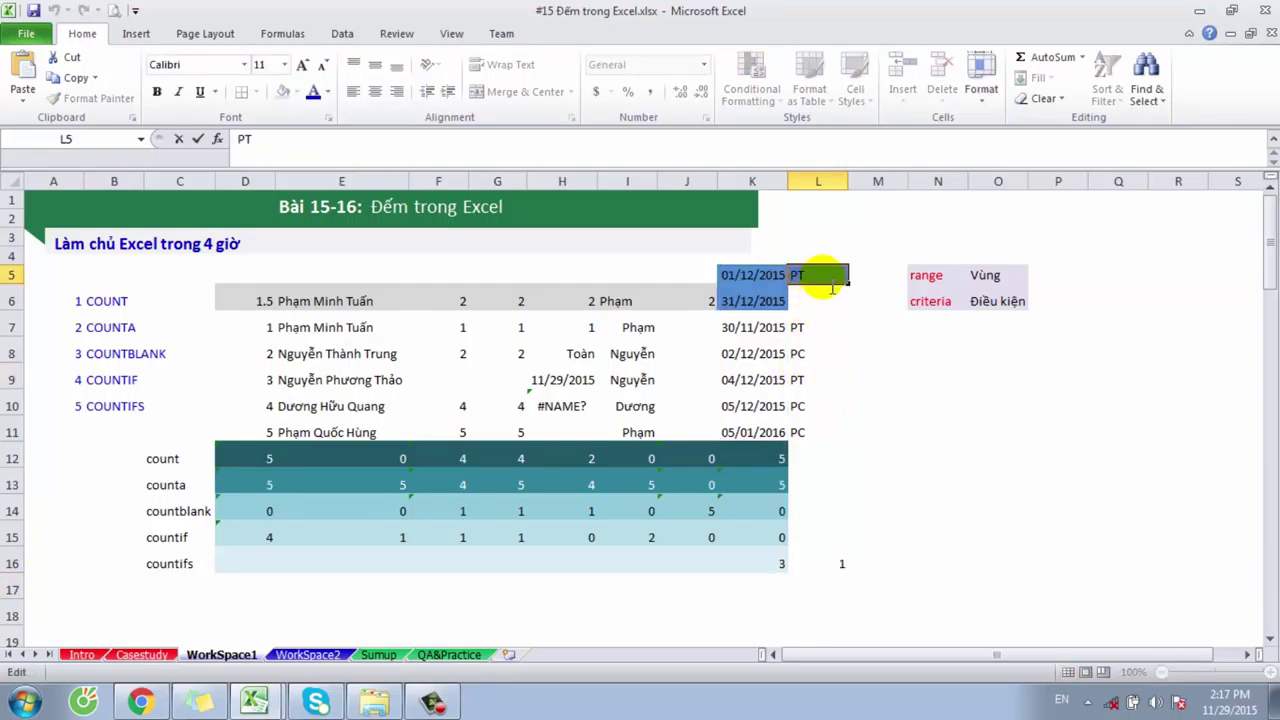
{"action": "type", "text": "C"}
{"action": "key", "text": "Return"}
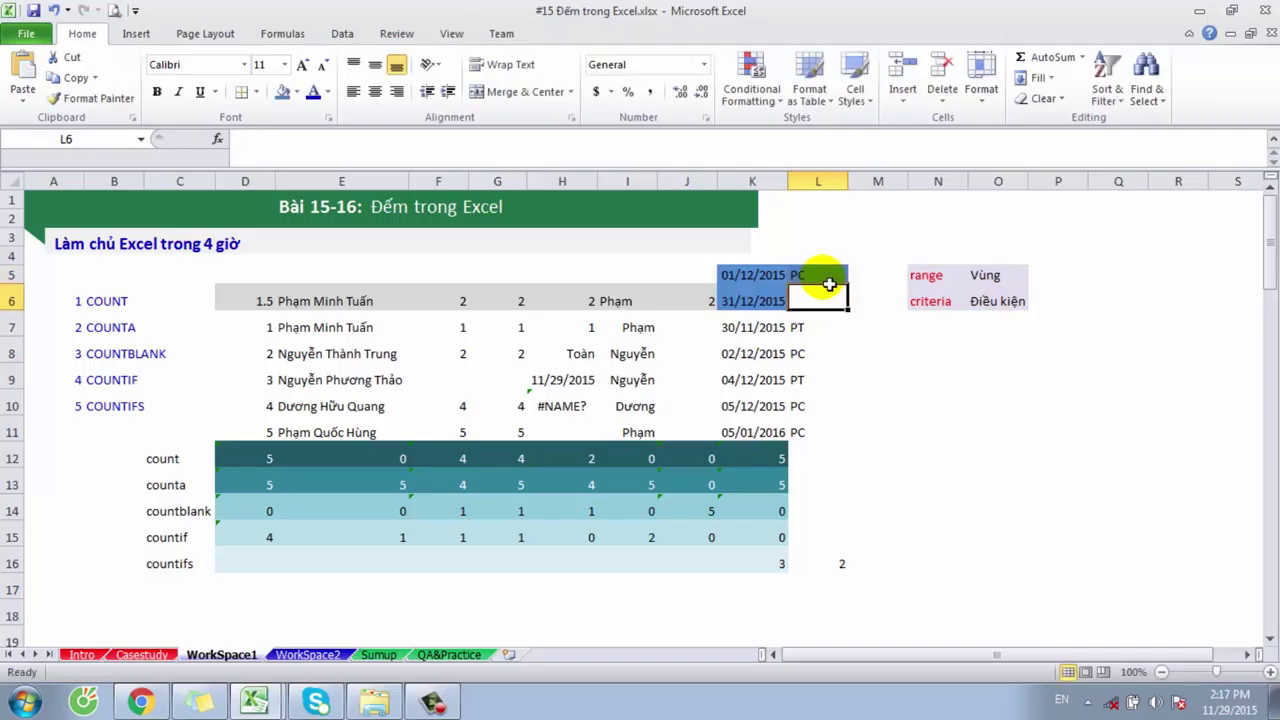
{"action": "key", "text": "Down"}
{"action": "key", "text": "F2"}
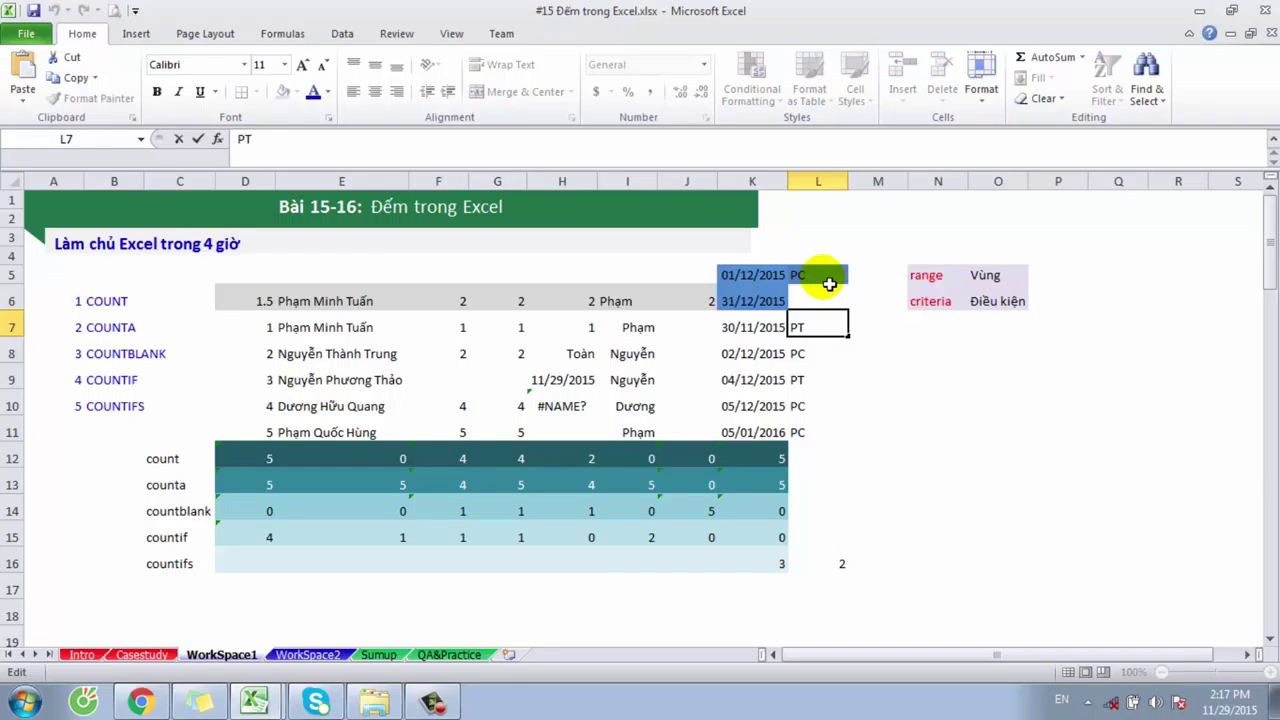
{"action": "type", "text": "0001"}
{"action": "key", "text": "Return"}
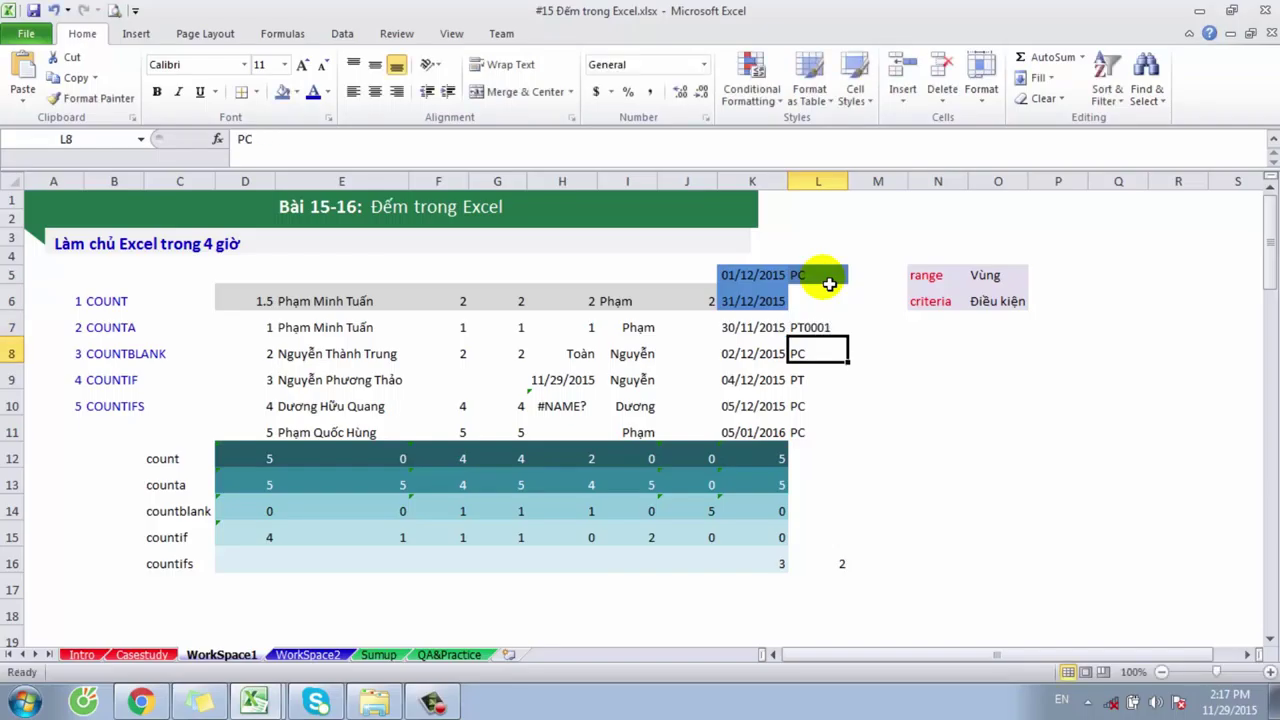
{"action": "key", "text": "F2"}
{"action": "type", "text": "000"}
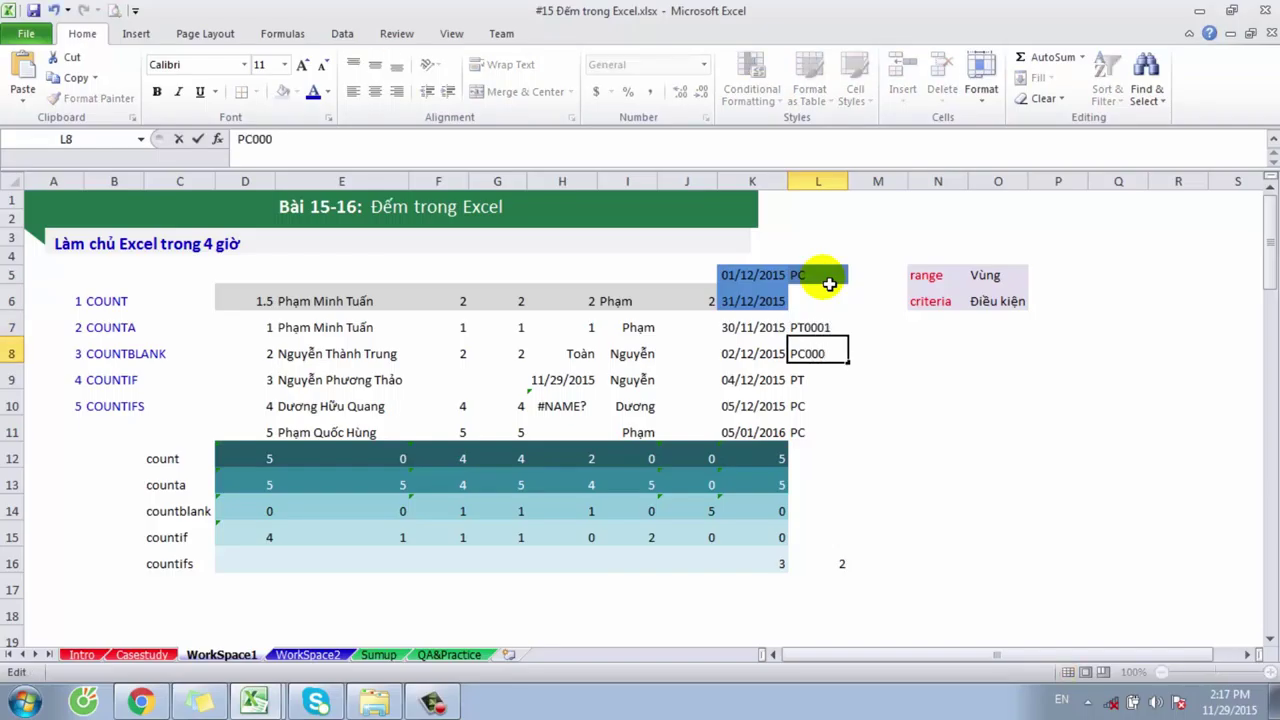
{"action": "type", "text": "2"}
{"action": "key", "text": "Return"}
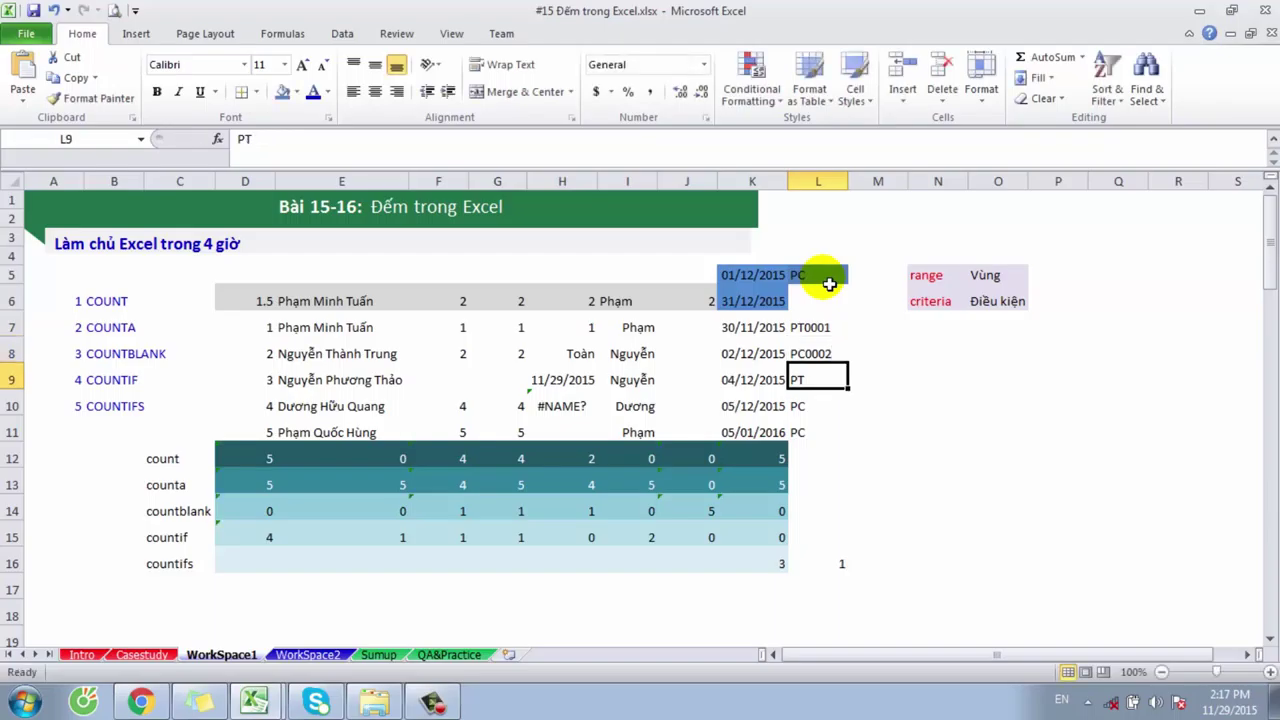
{"action": "key", "text": "F2"}
{"action": "type", "text": "000"}
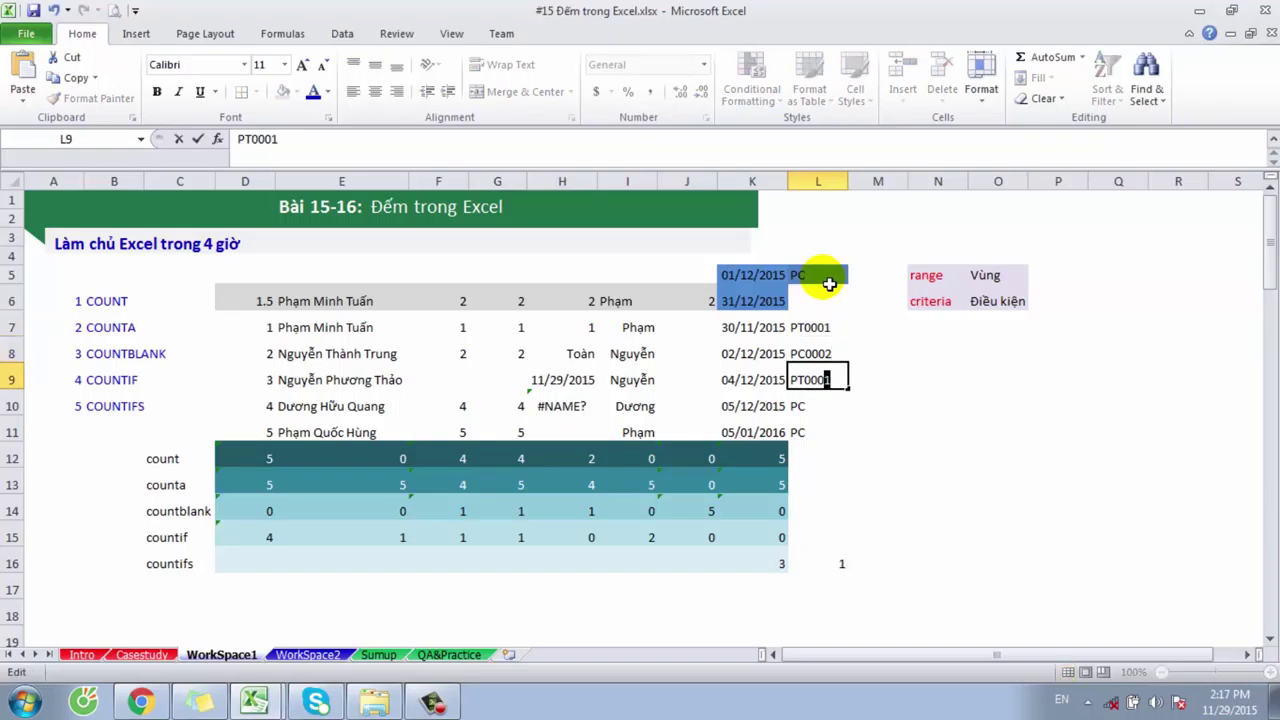
{"action": "type", "text": "2"}
{"action": "key", "text": "Return"}
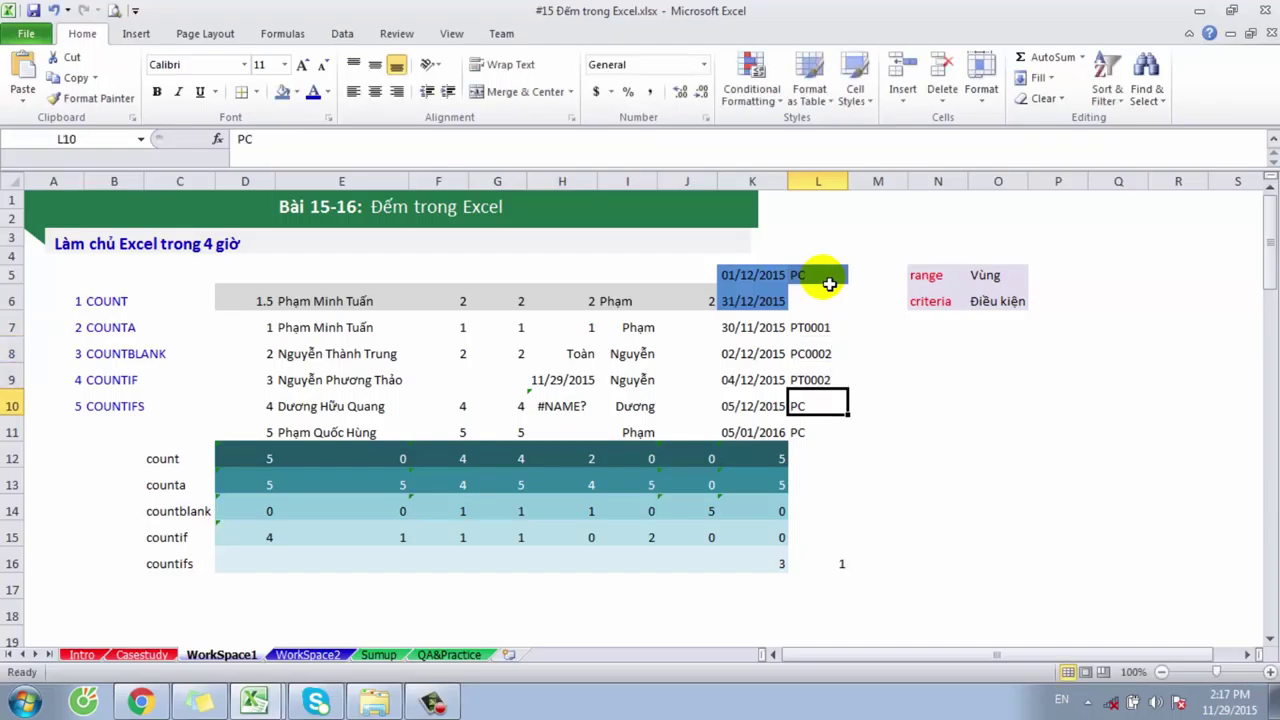
{"action": "key", "text": "F2"}
{"action": "type", "text": "0003"}
{"action": "key", "text": "Return"}
{"action": "key", "text": "F2"}
{"action": "type", "text": "000"}
{"action": "key", "text": "Return"}
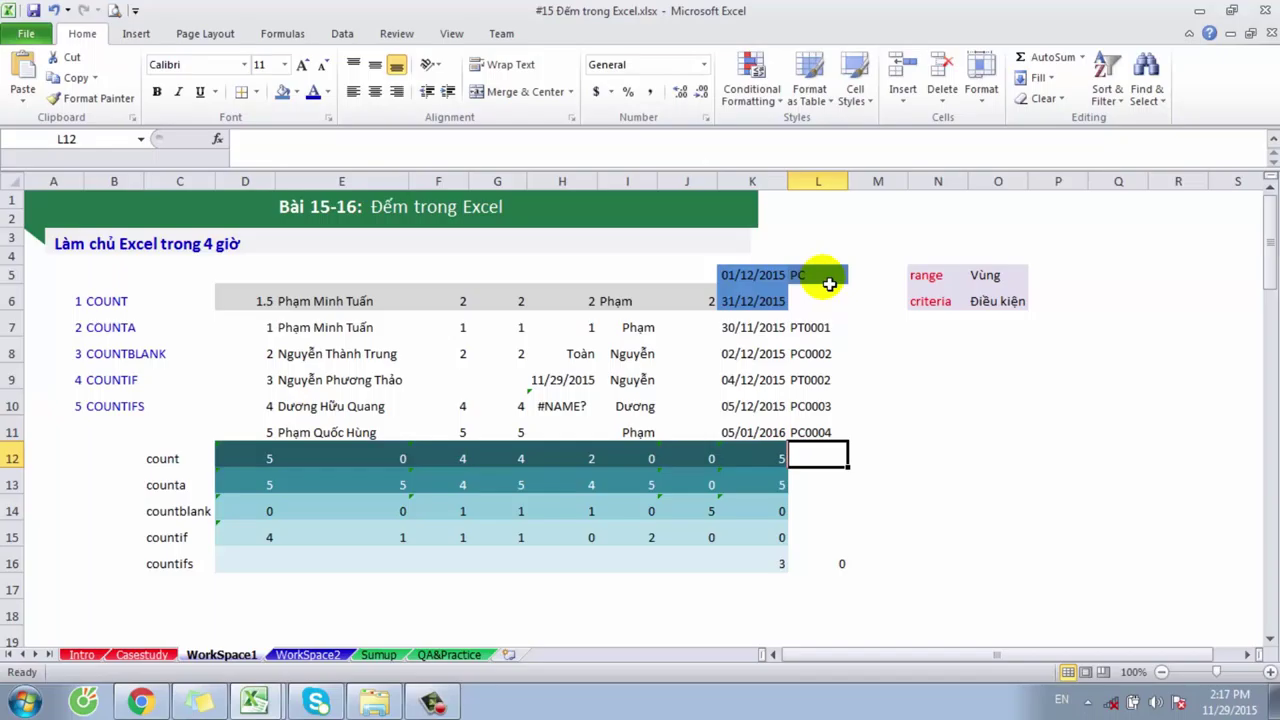
Step: Change the L5 criterion to the wildcard PC* so L16 counts 2
{"action": "left_click", "coordinate": [829, 284]}
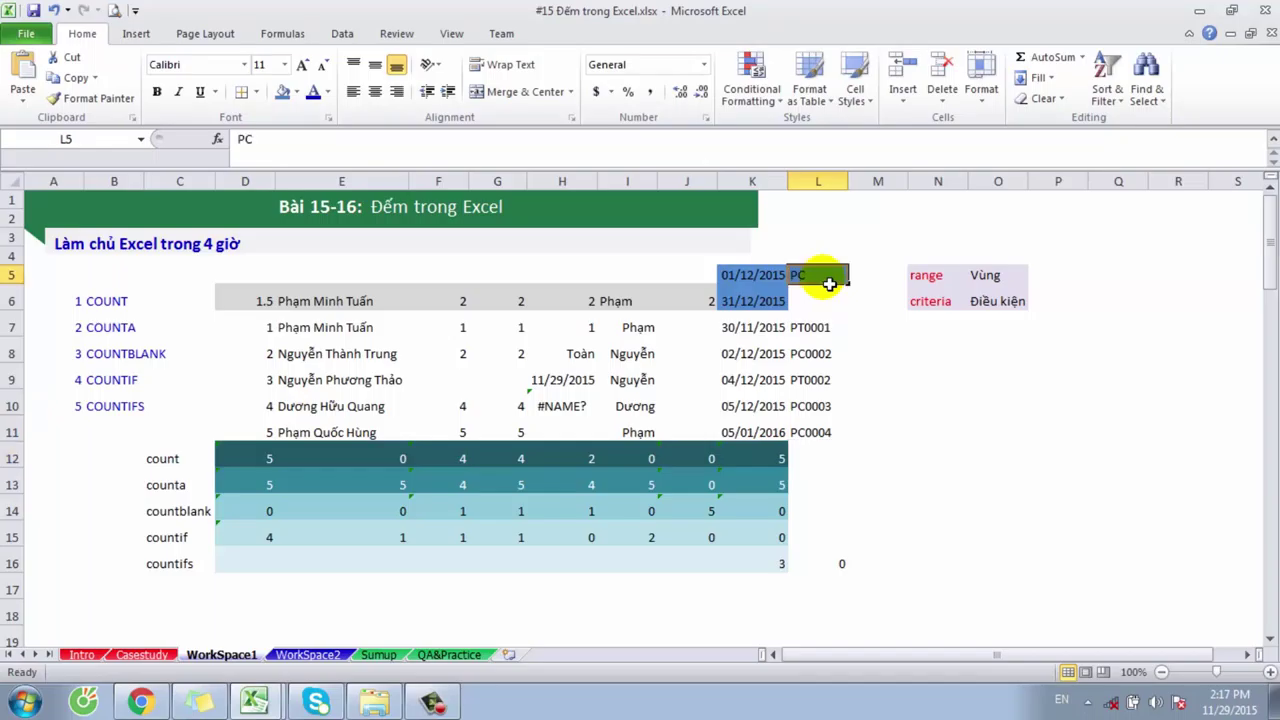
{"action": "key", "text": "F2"}
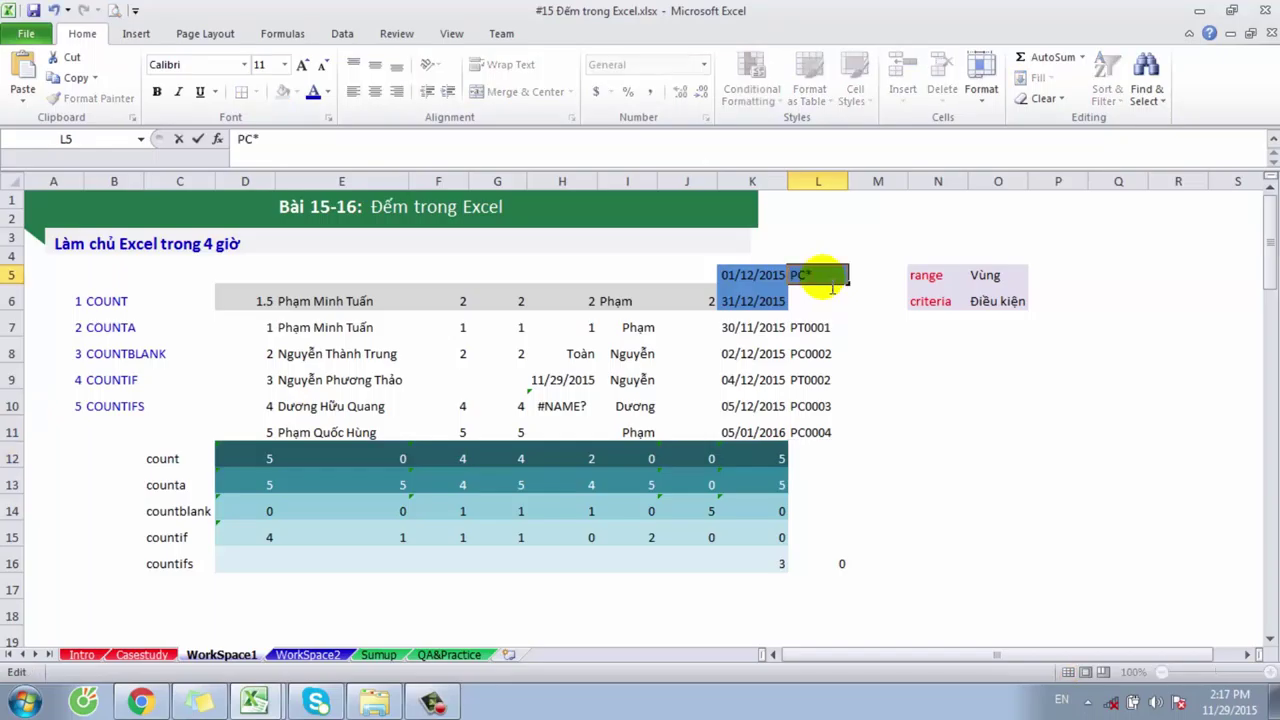
{"action": "key", "text": "Return"}
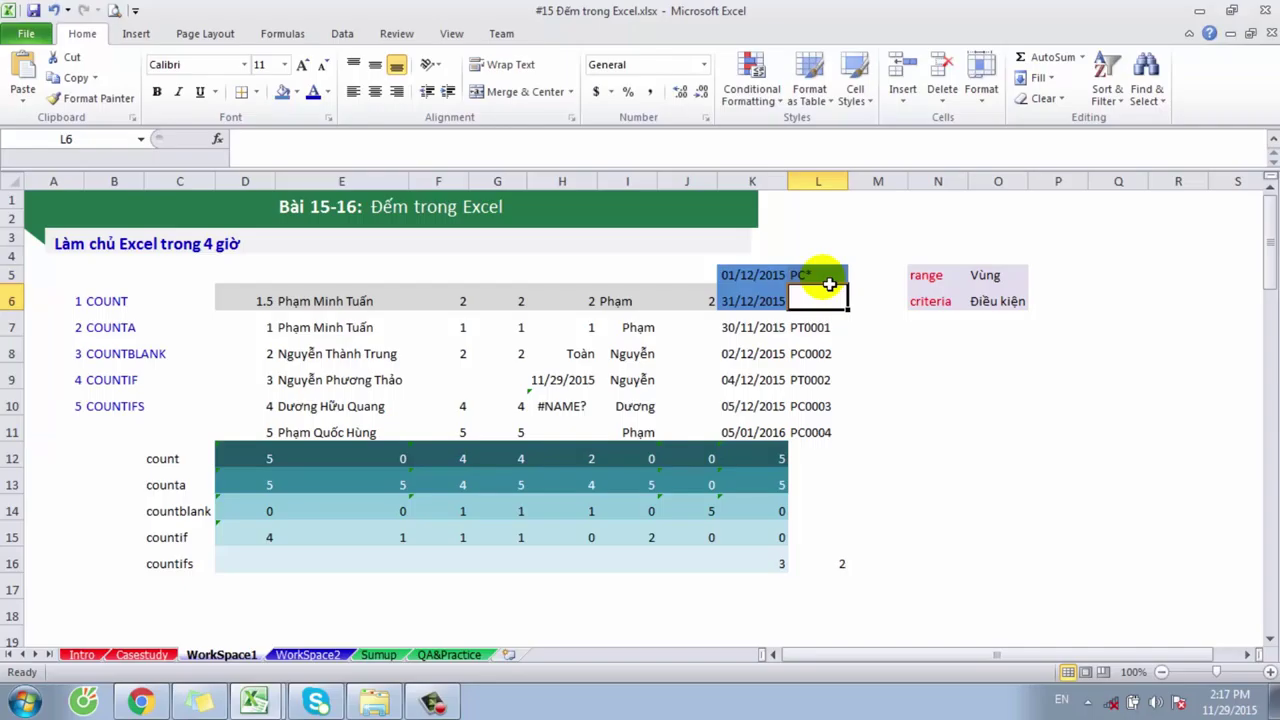